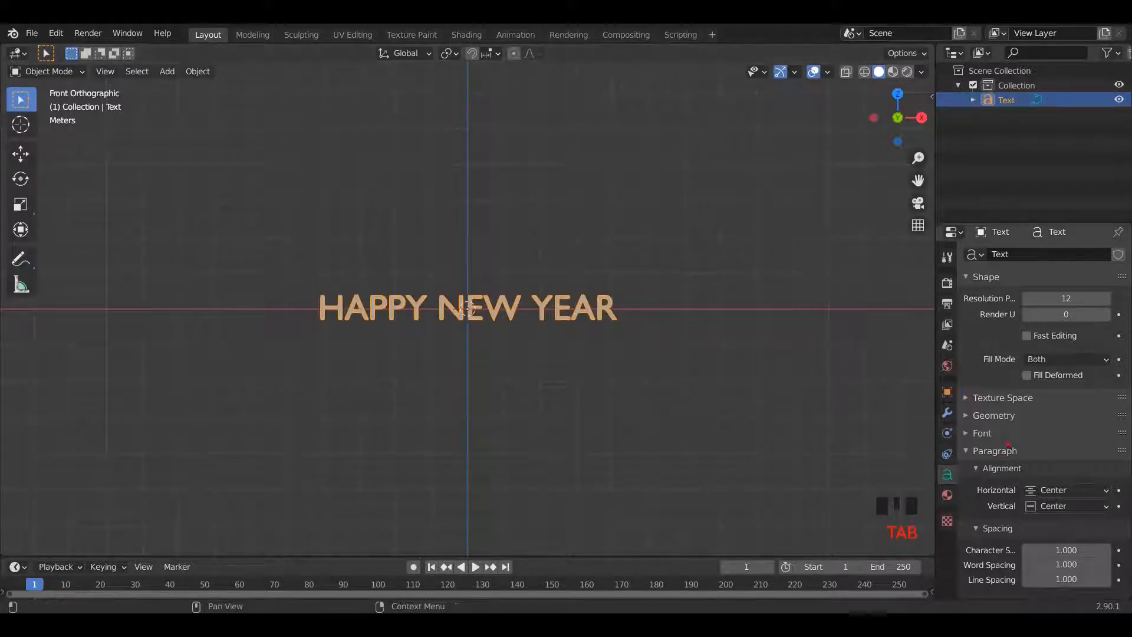
- Set the HAPPY NEW YEAR text's regular font to batmfa__.ttf from the batman_forever folder
{"action": "left_click", "coordinate": [1003, 438]}
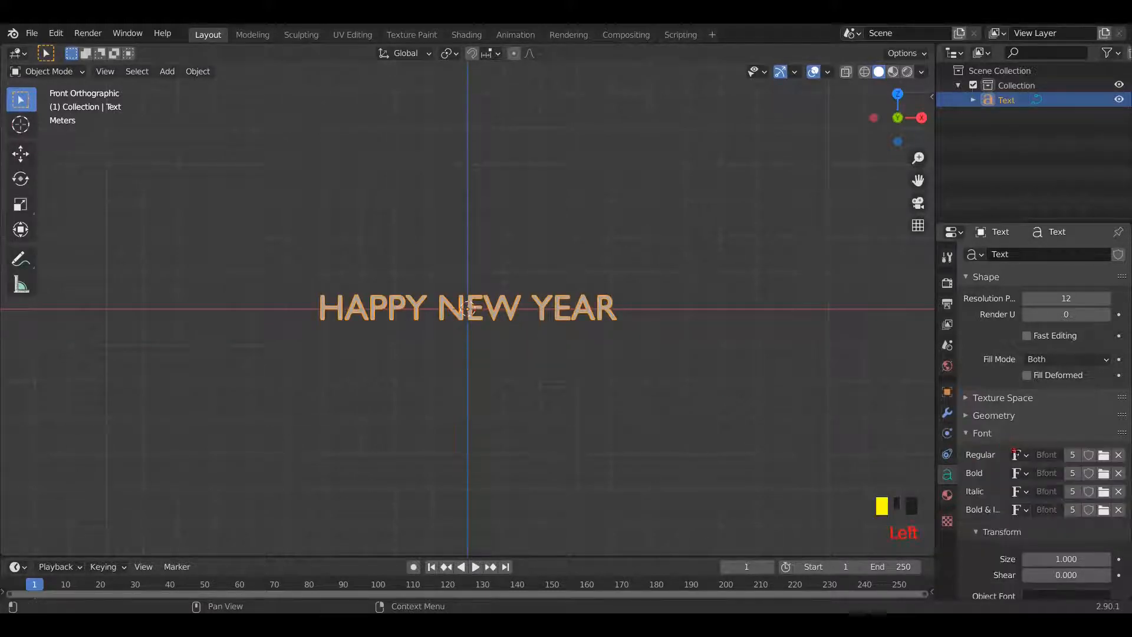
{"action": "left_click", "coordinate": [1103, 456]}
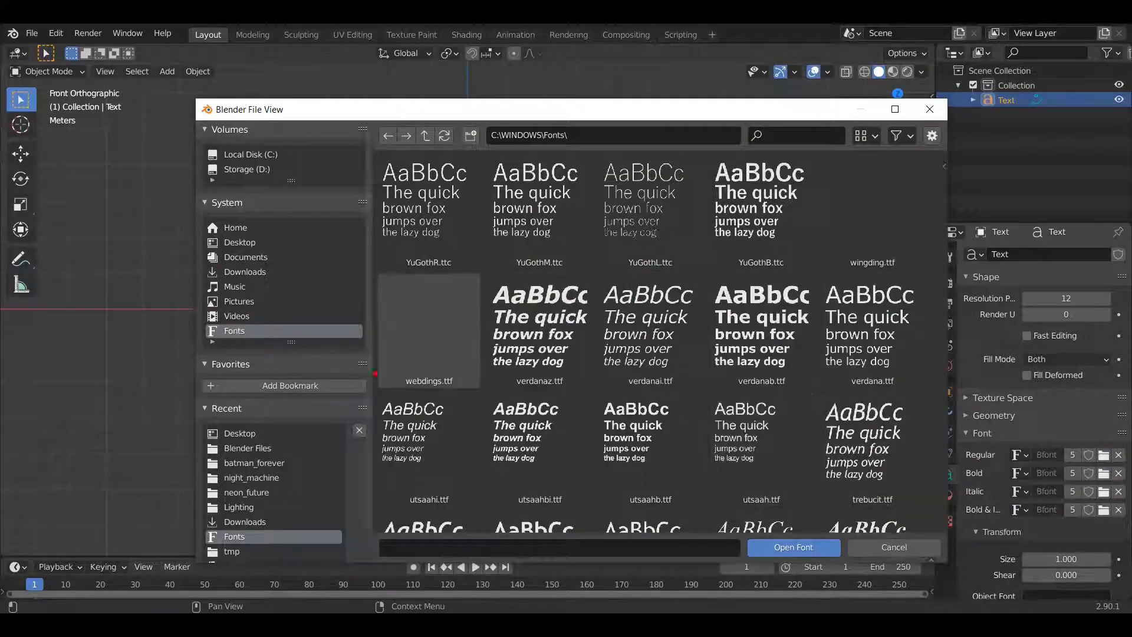
{"action": "left_click", "coordinate": [255, 464]}
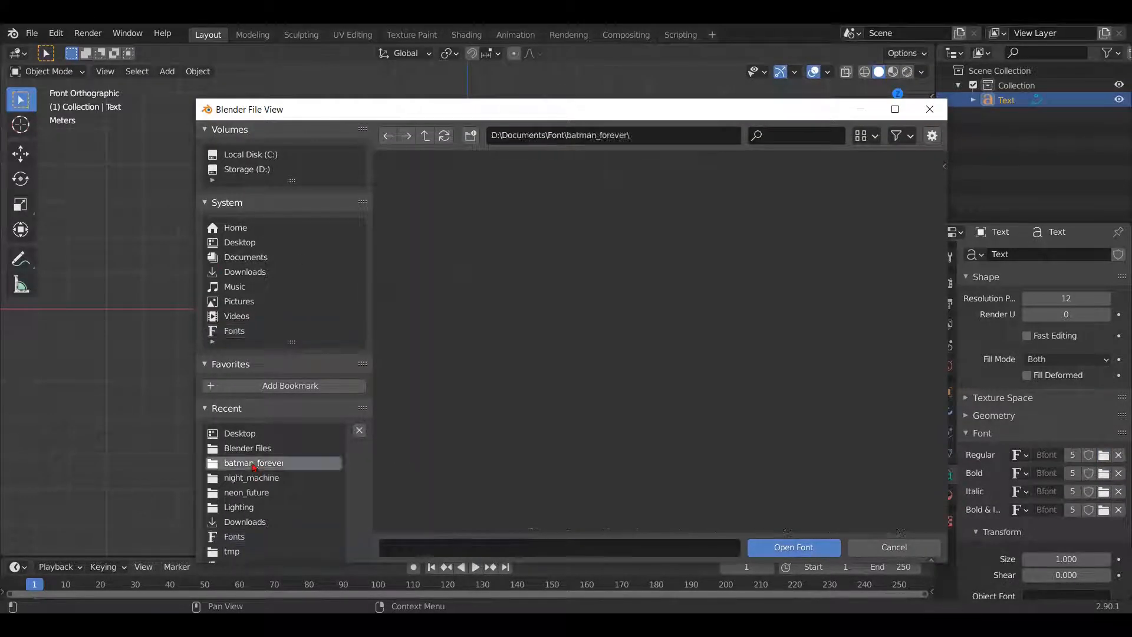
{"action": "left_click", "coordinate": [531, 199]}
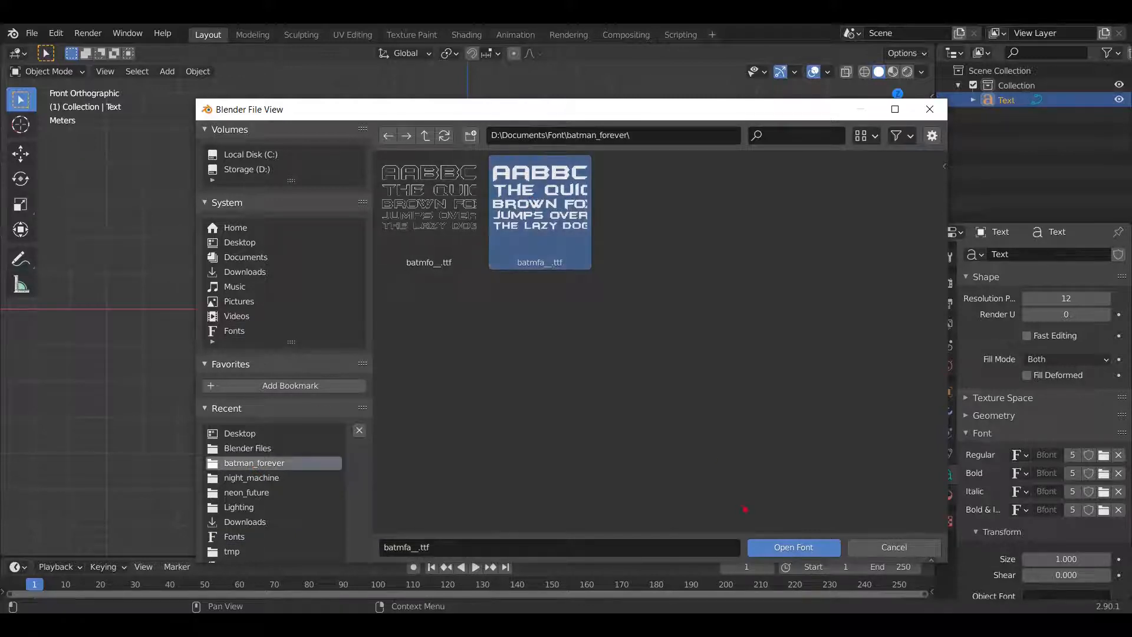
{"action": "left_click", "coordinate": [788, 547]}
- Set the text's bevel depth to 0.01 m in its geometry settings
{"action": "left_click", "coordinate": [994, 415]}
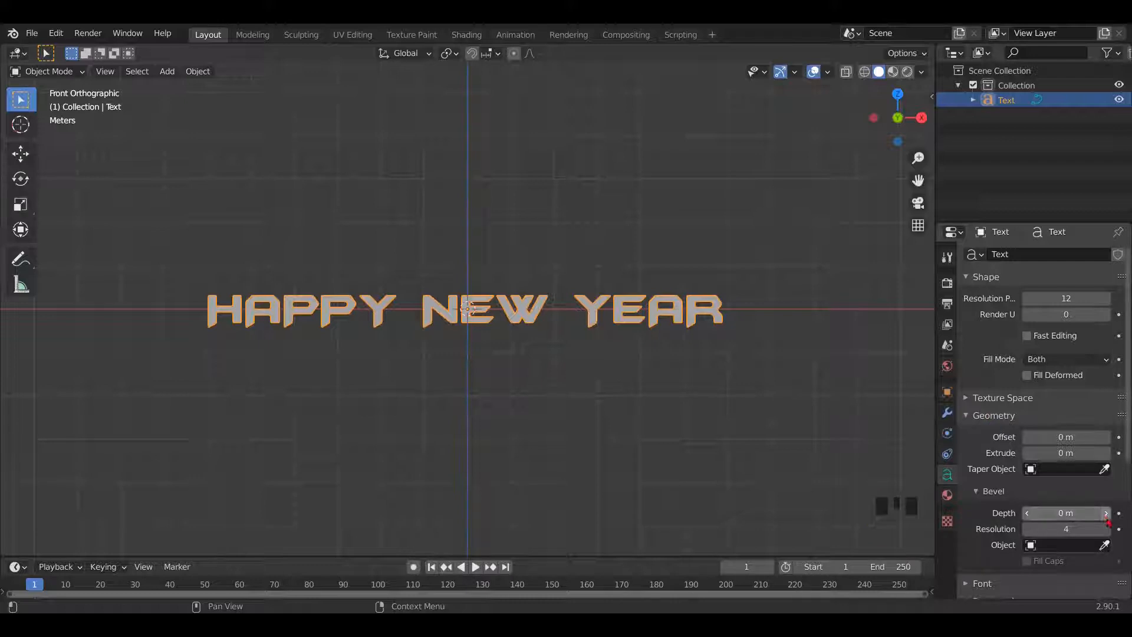
{"action": "left_click", "coordinate": [1107, 513]}
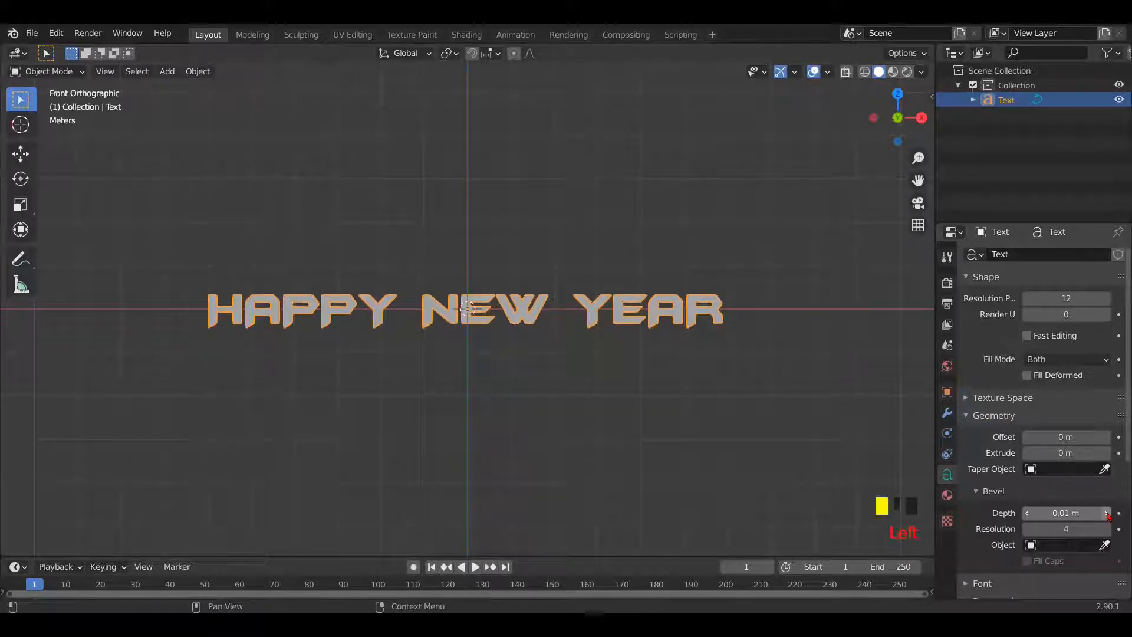
{"action": "left_click", "coordinate": [982, 416]}
{"action": "left_click", "coordinate": [994, 450]}
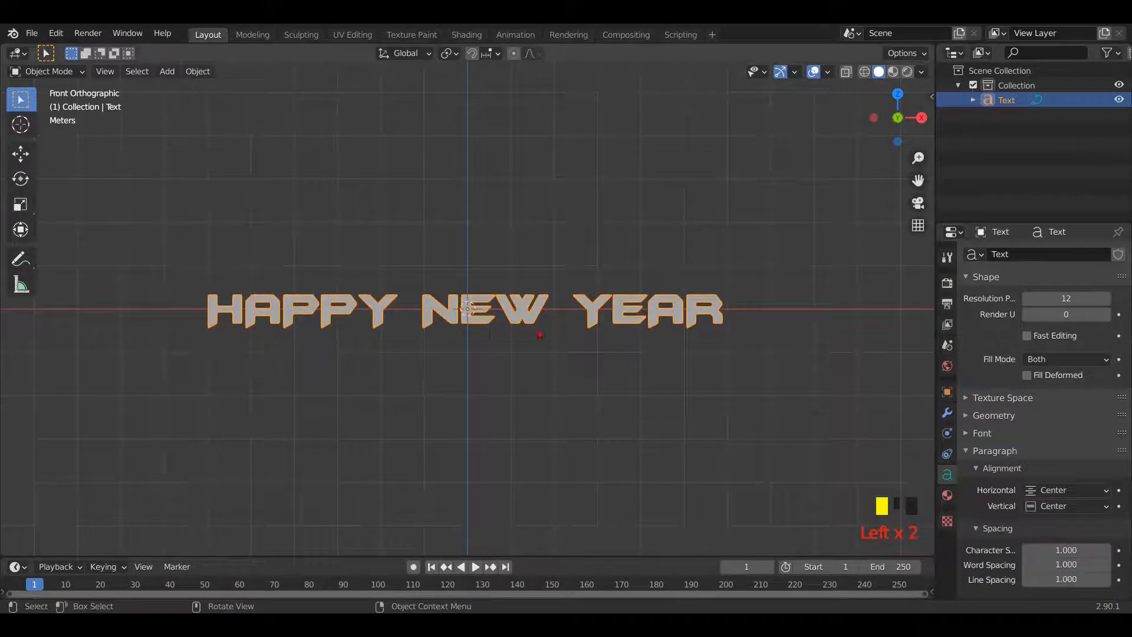
- Add a mesh plane at the text's centre and rotate it 90 degrees about the X axis
{"action": "key", "text": "shift+a"}
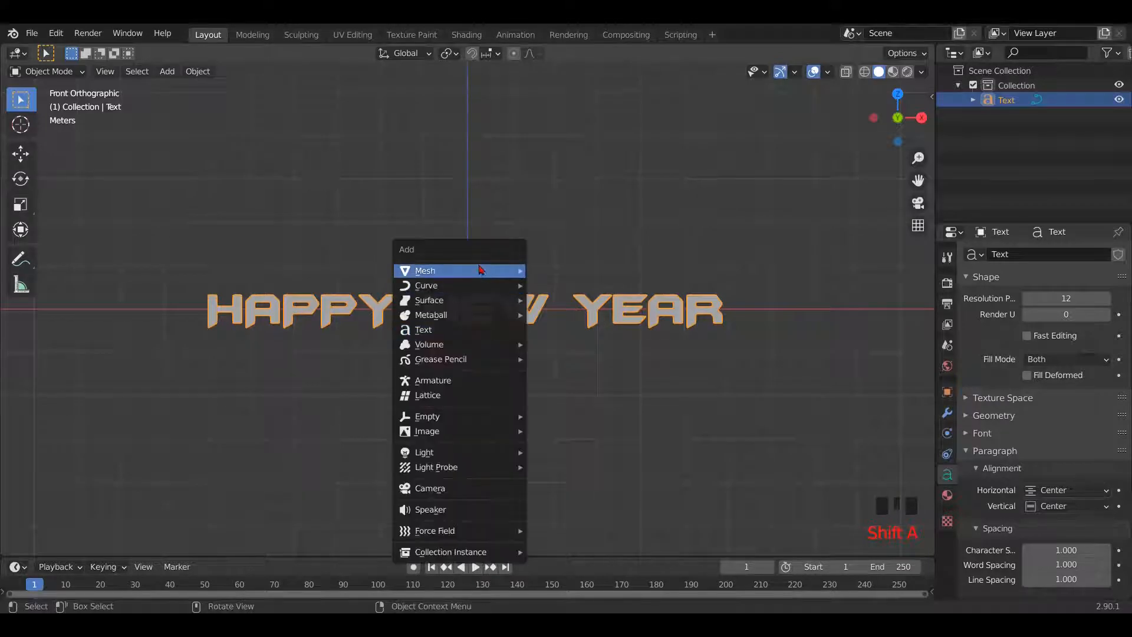
{"action": "mouse_move", "coordinate": [481, 270]}
{"action": "left_click", "coordinate": [577, 278]}
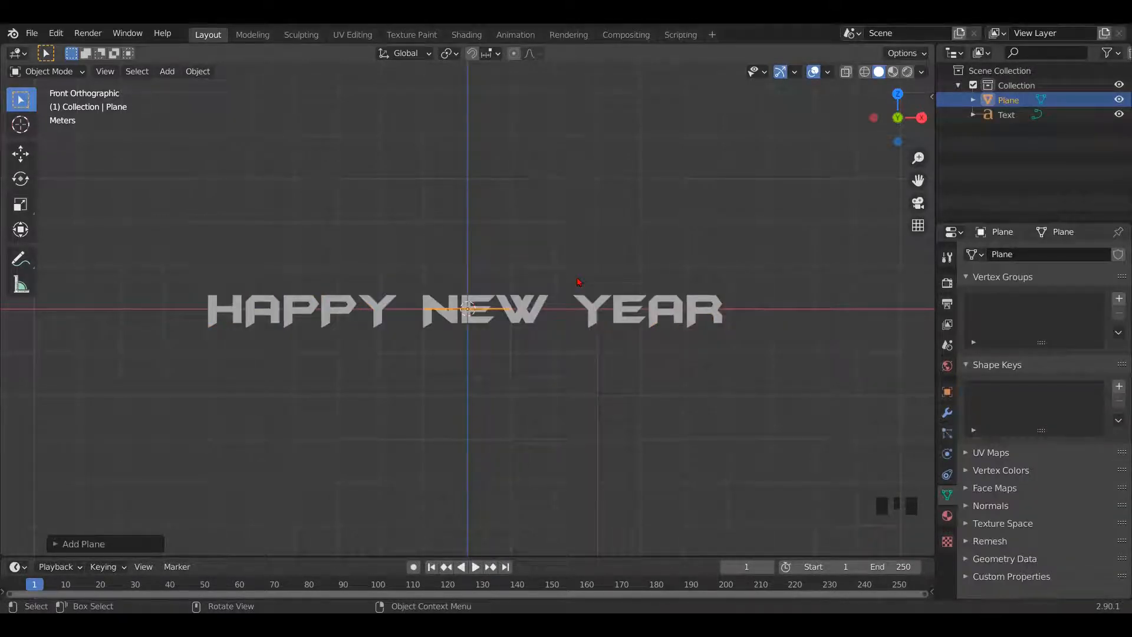
{"action": "key", "text": "r"}
{"action": "type", "text": "x"}
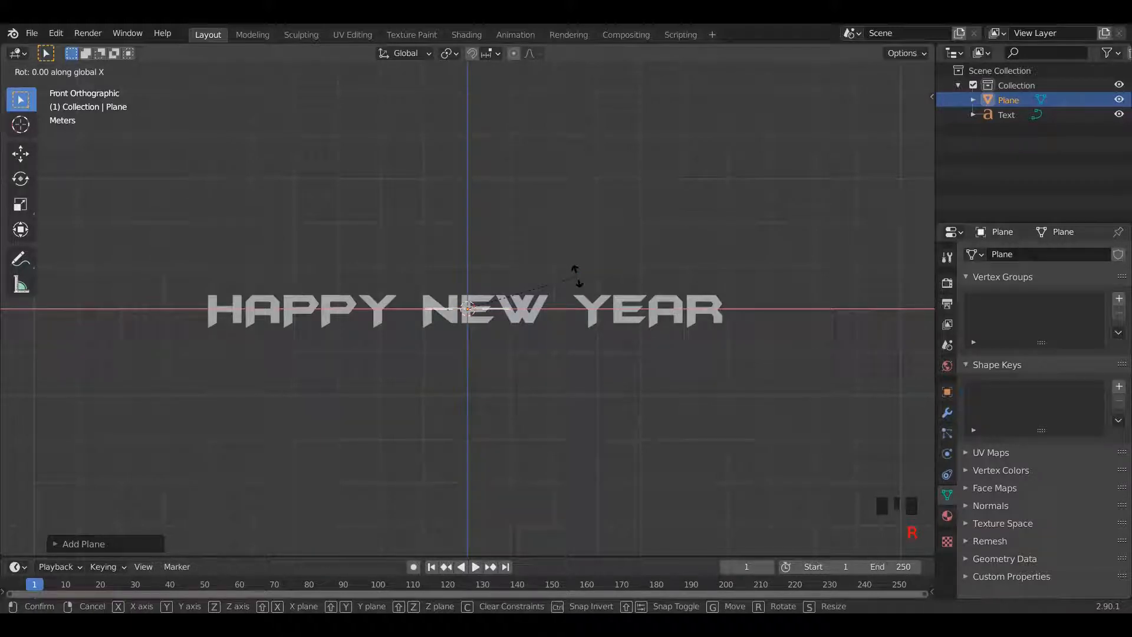
{"action": "type", "text": "90"}
{"action": "key", "text": "Return"}
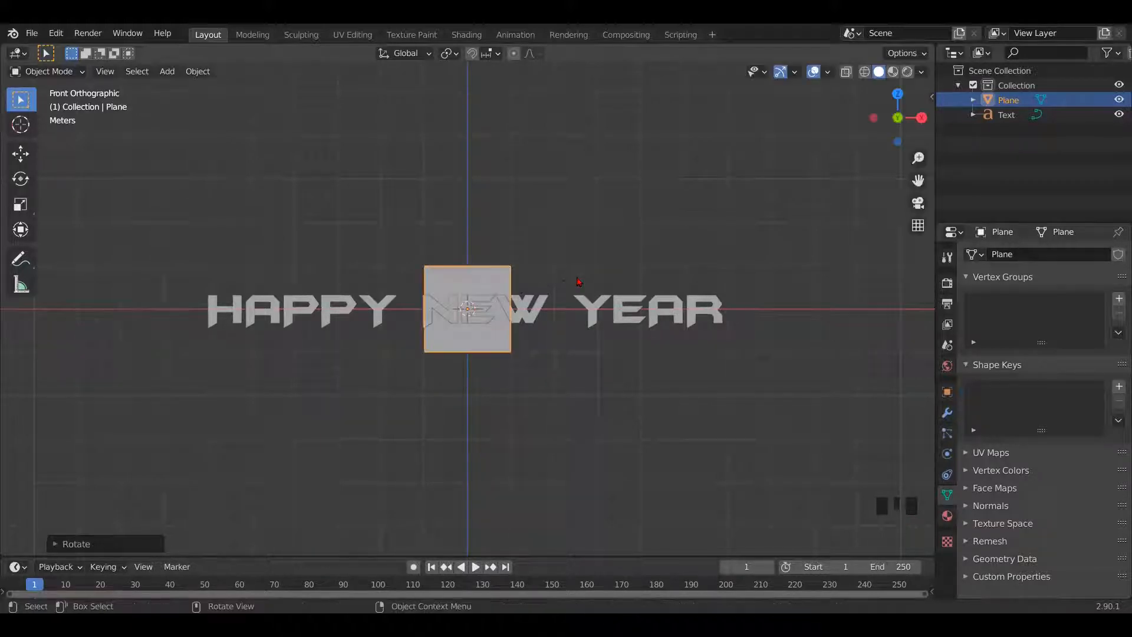
- Scale the plane along X and Z into a wide backdrop that extends past the text on all sides
{"action": "left_click", "coordinate": [20, 205]}
{"action": "left_click_drag", "start_coordinate": [528, 311], "coordinate": [893, 335]}
{"action": "left_click_drag", "start_coordinate": [467, 250], "coordinate": [457, 56]}
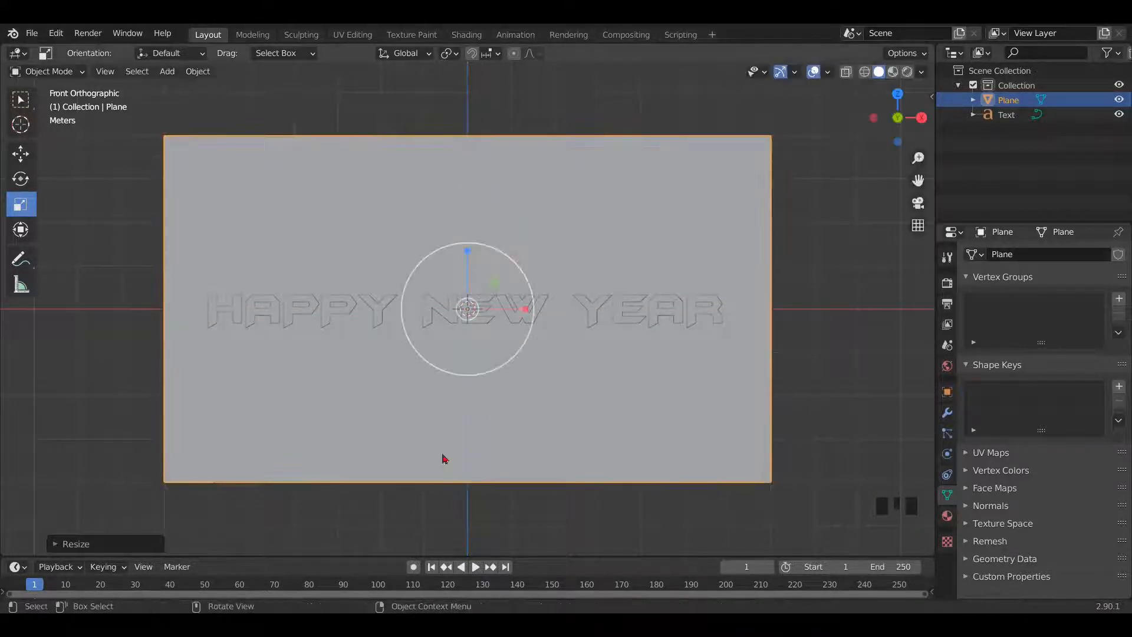
- Add a camera and move it back about 18.71 m along its local Z so the backdrop fills the frame
{"action": "key", "text": "shift+a"}
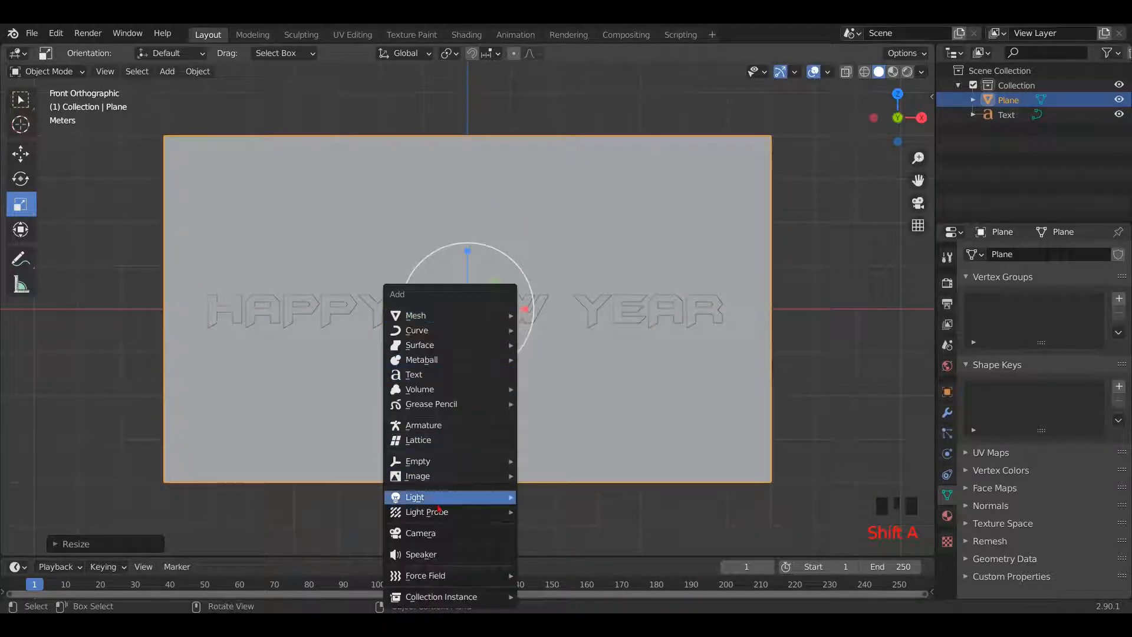
{"action": "left_click", "coordinate": [438, 534]}
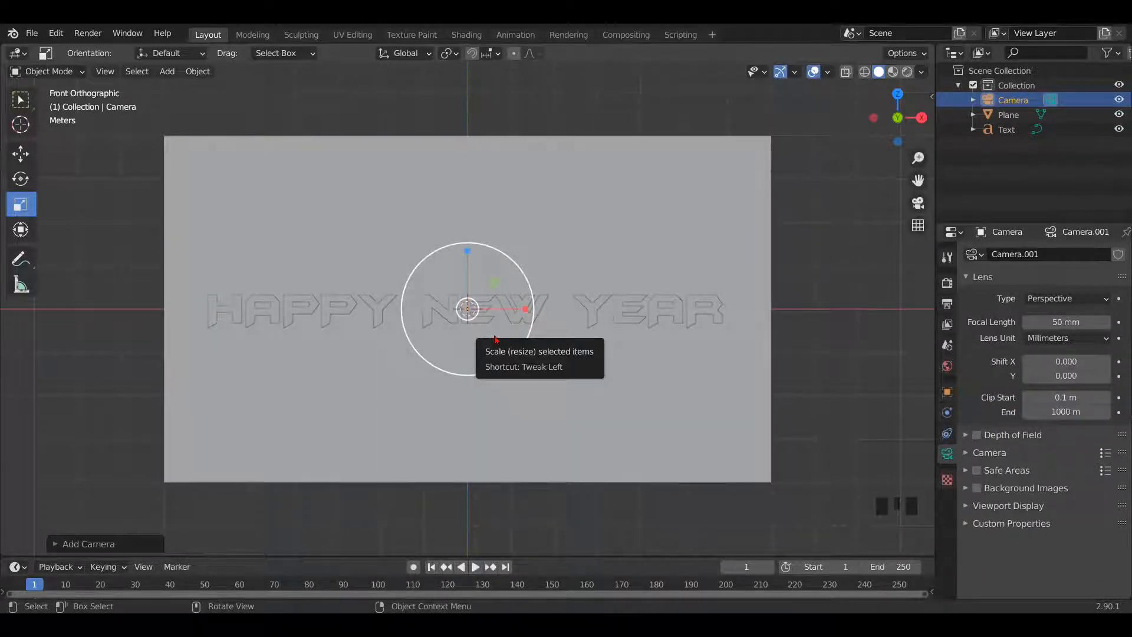
{"action": "key", "text": "KP_0"}
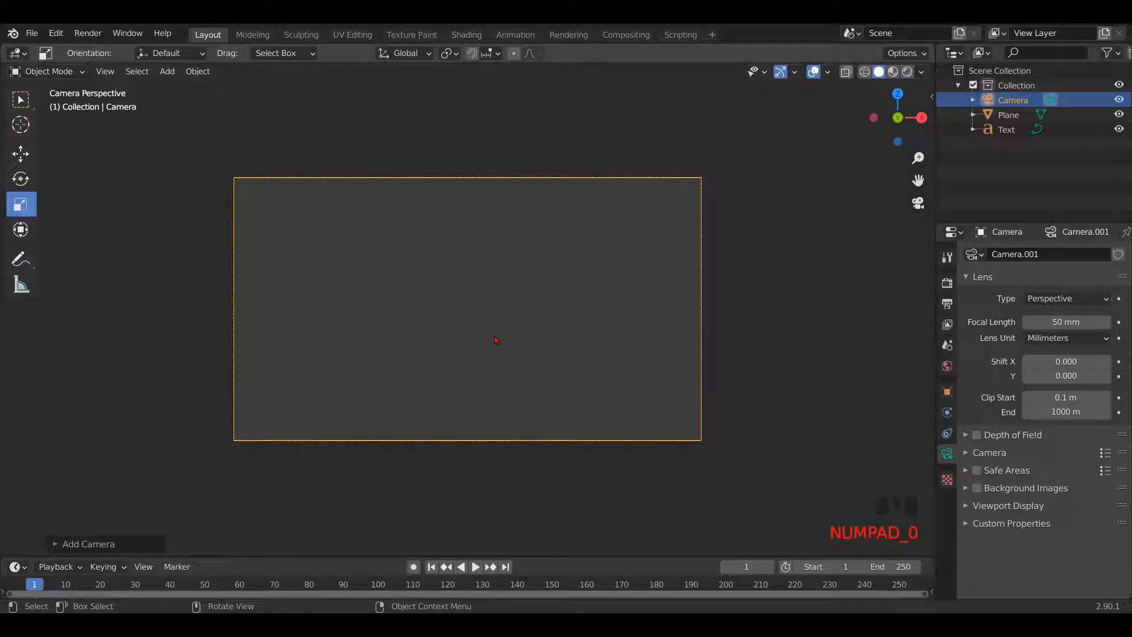
{"action": "key", "text": "g"}
{"action": "key", "text": "z"}
{"action": "key", "text": "z"}
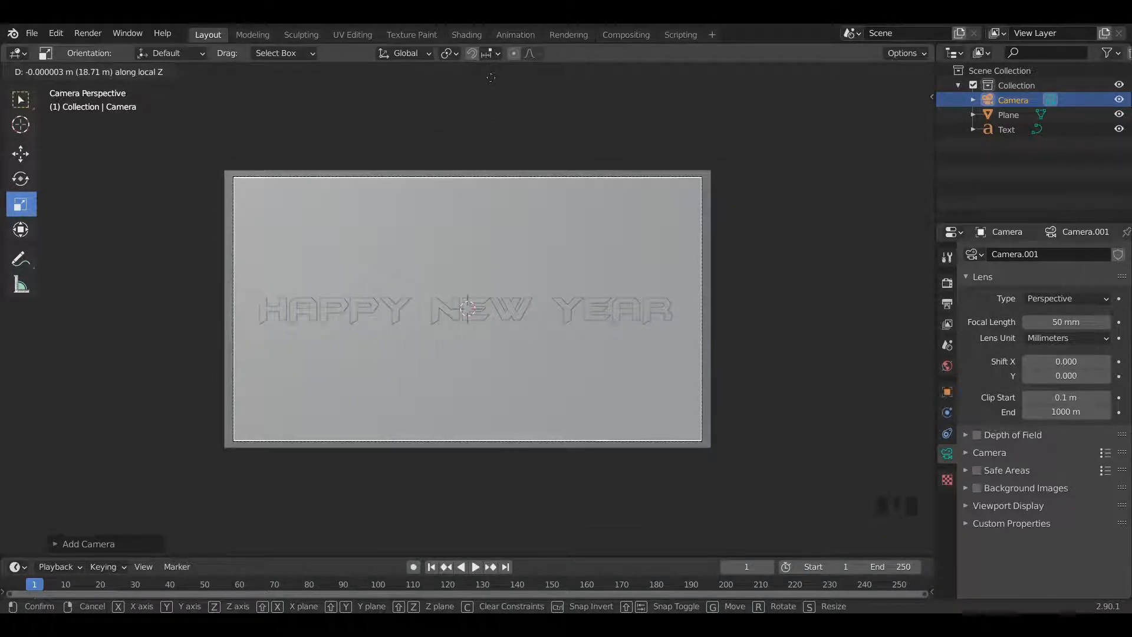
{"action": "left_click", "coordinate": [490, 78]}
{"action": "scroll", "coordinate": [532, 242], "scroll_direction": "down", "scroll_amount": 3}
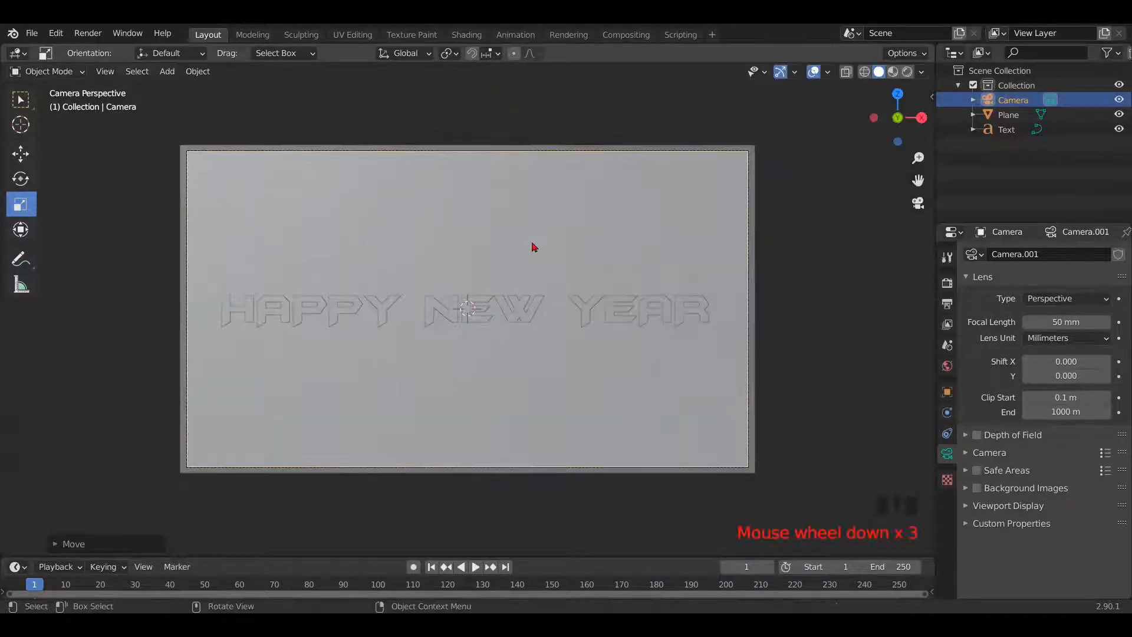
- Move the backdrop plane a short distance along positive Y, behind the text, working in the right orthographic view
{"action": "middle_click_drag", "start_coordinate": [532, 242], "coordinate": [521, 251]}
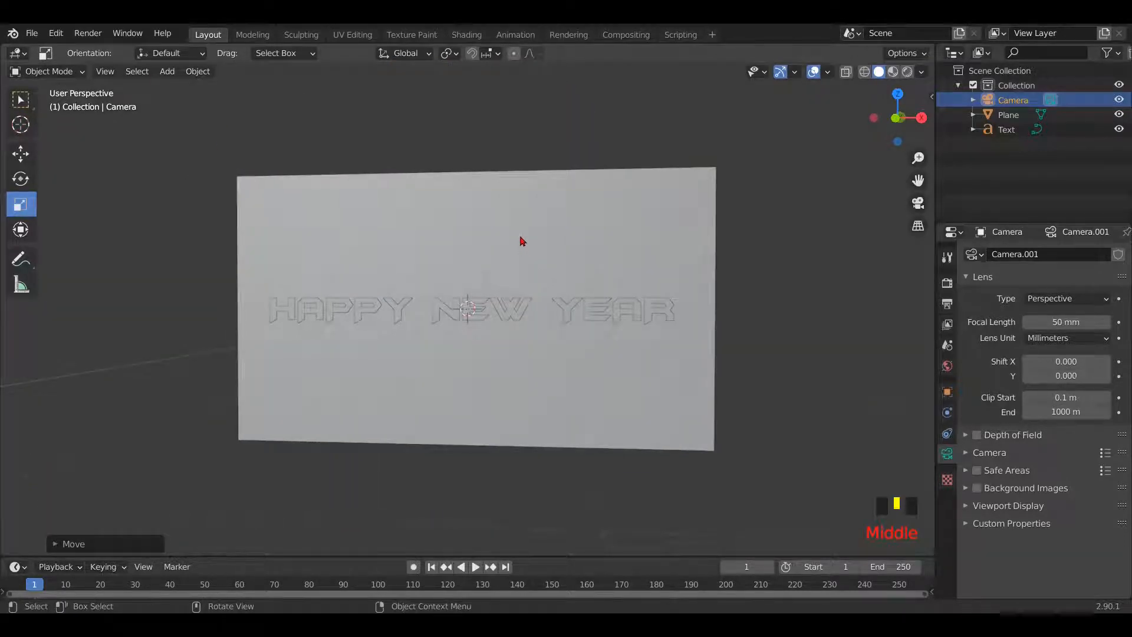
{"action": "key", "text": "grave"}
{"action": "left_click", "coordinate": [597, 236]}
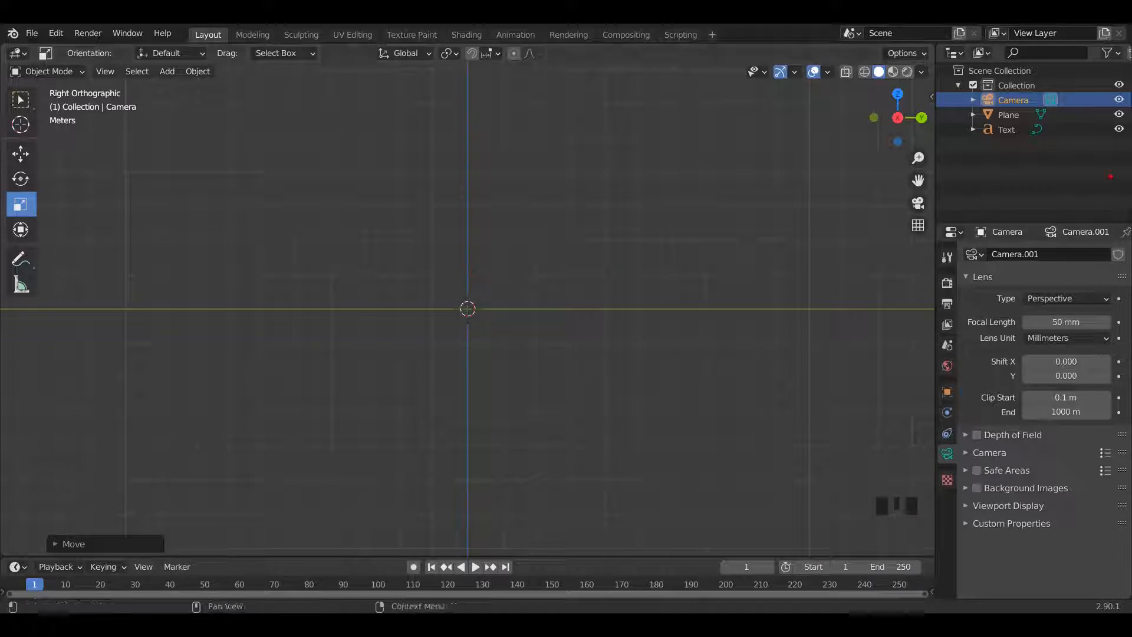
{"action": "left_click", "coordinate": [494, 282]}
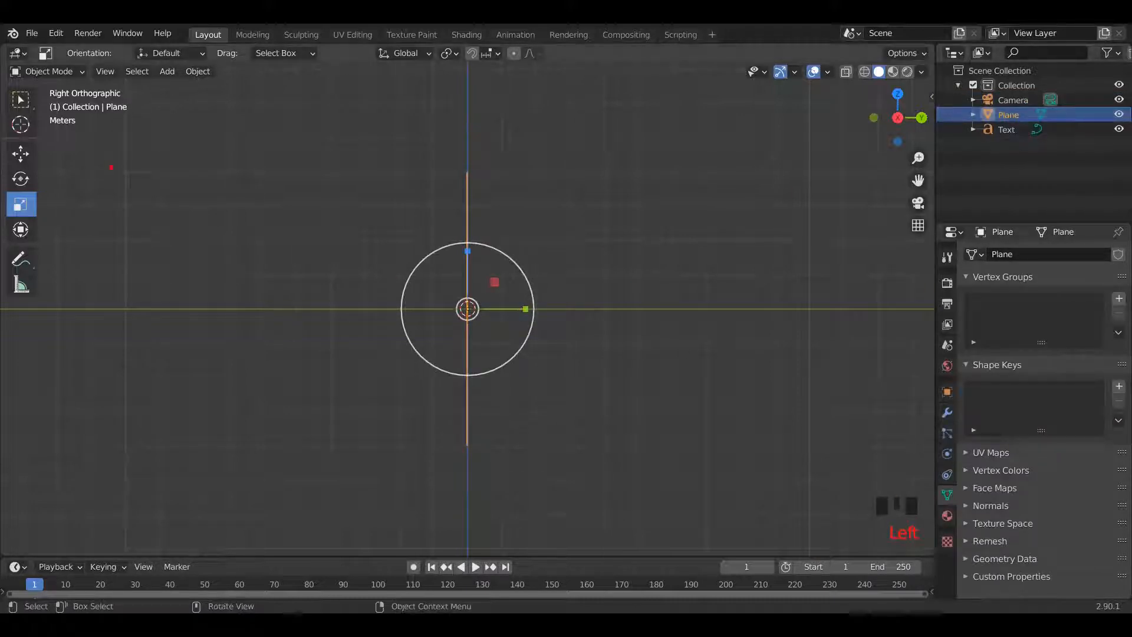
{"action": "left_click", "coordinate": [20, 153]}
{"action": "scroll", "coordinate": [517, 290], "scroll_direction": "up", "scroll_amount": 6}
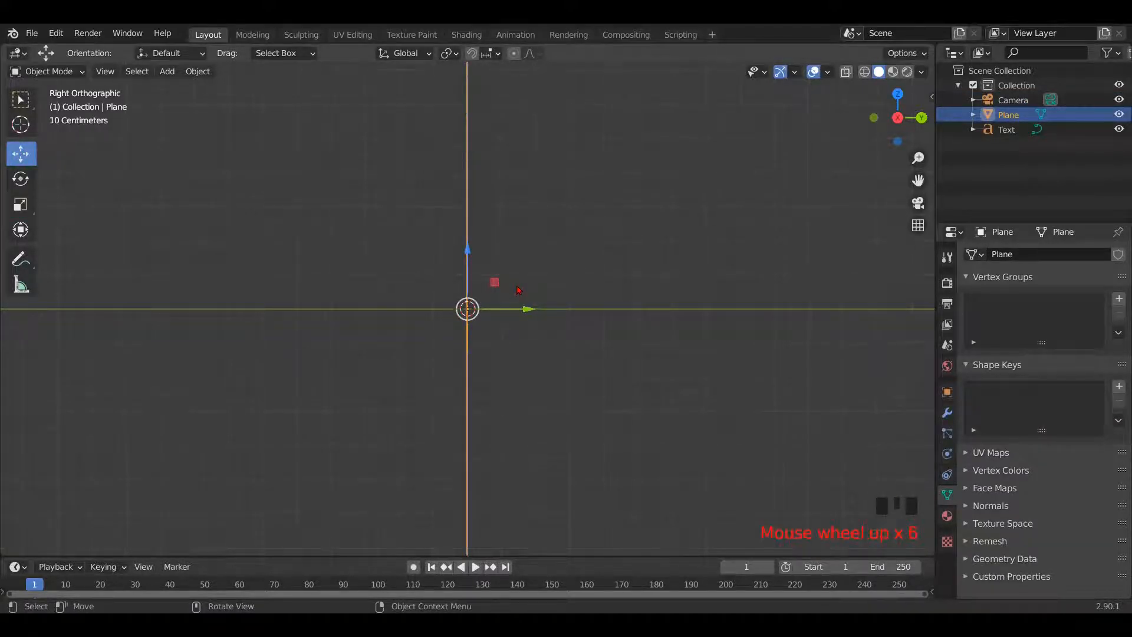
{"action": "left_click_drag", "start_coordinate": [535, 308], "coordinate": [546, 308], "text": "ctrl"}
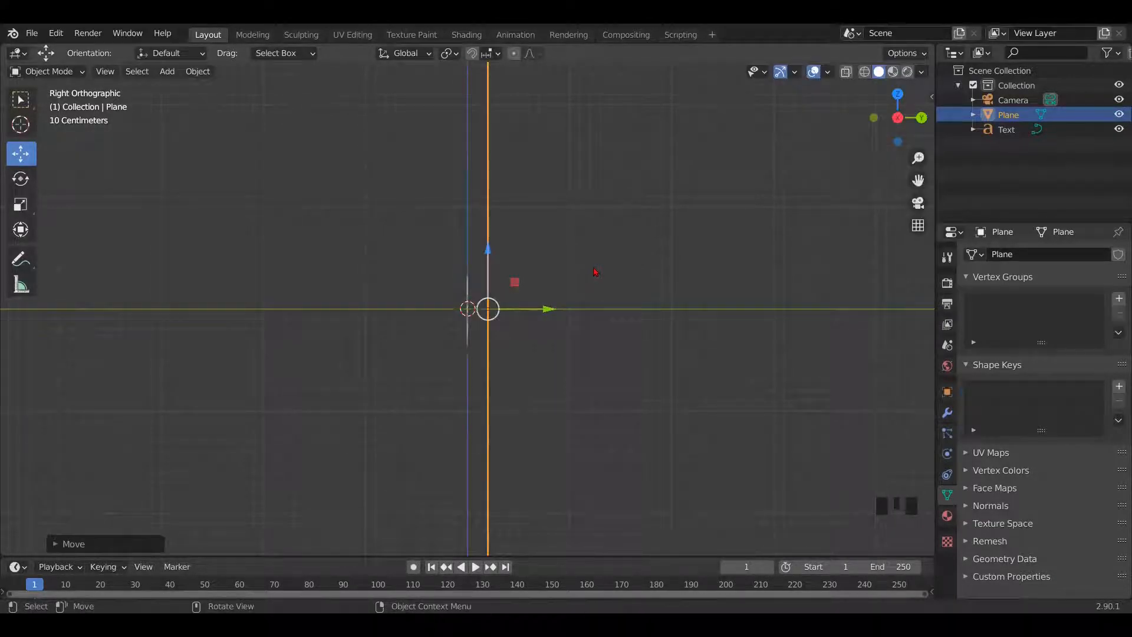
- Return to the camera view and subdivide the backdrop plane's mesh in Edit Mode
{"action": "key", "text": "KP_0"}
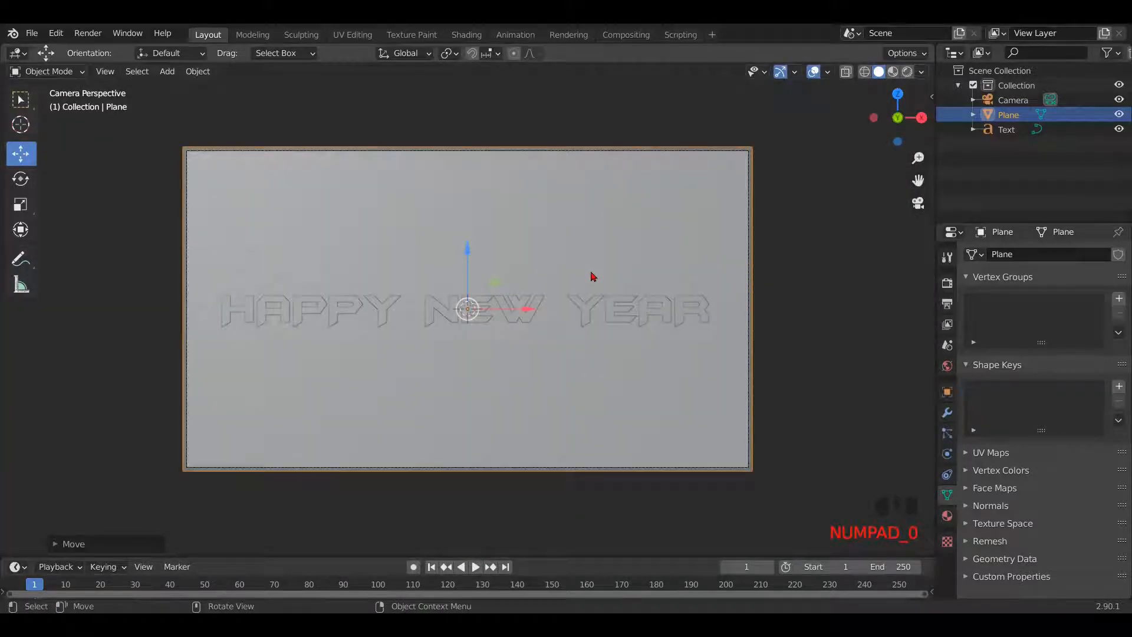
{"action": "scroll", "coordinate": [581, 295], "scroll_direction": "up", "scroll_amount": 3}
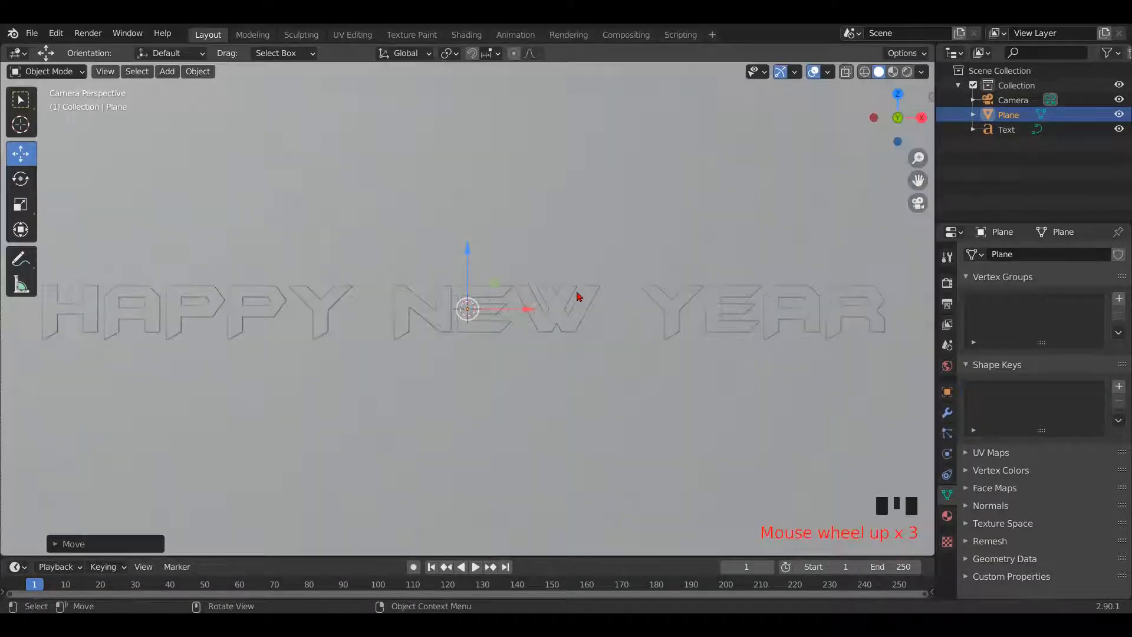
{"action": "scroll", "coordinate": [583, 293], "scroll_direction": "down", "scroll_amount": 3}
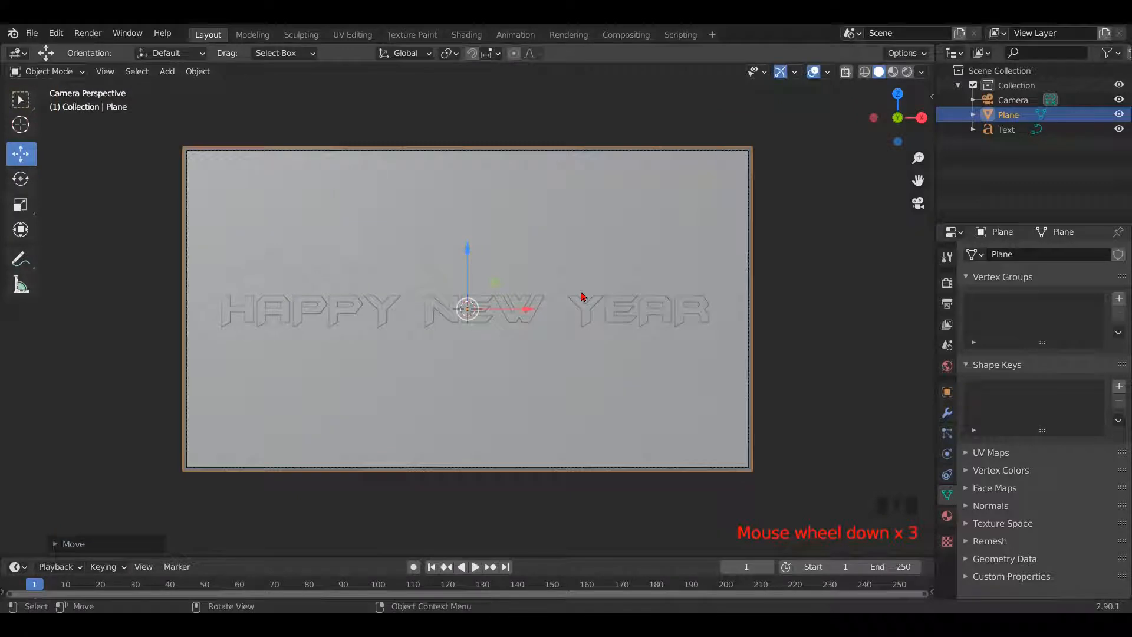
{"action": "left_click", "coordinate": [324, 235]}
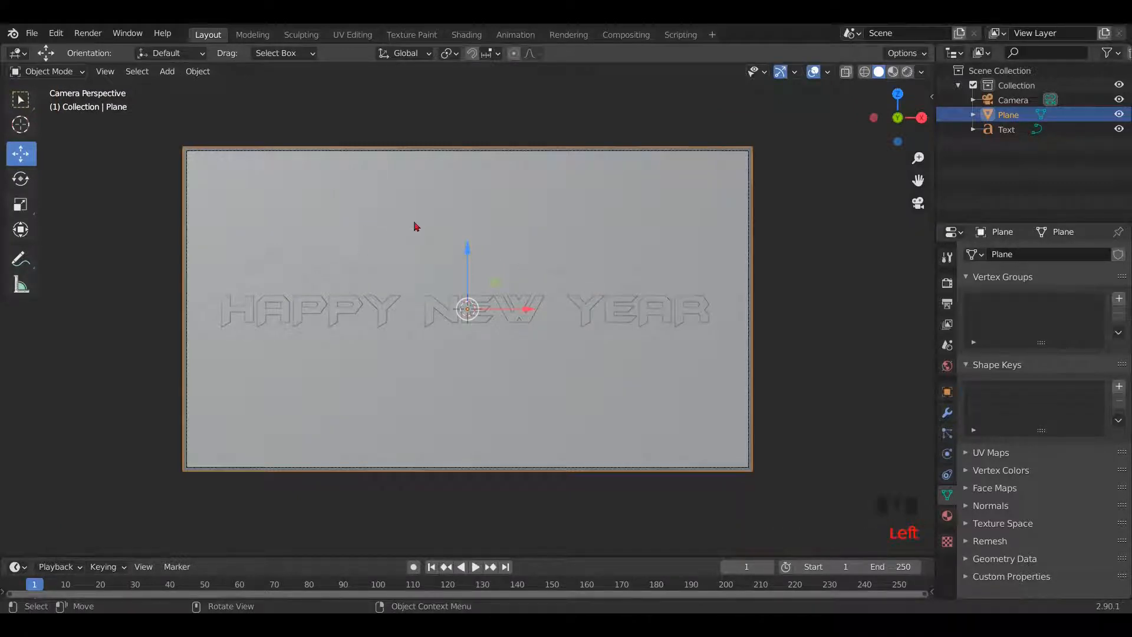
{"action": "left_click", "coordinate": [998, 115]}
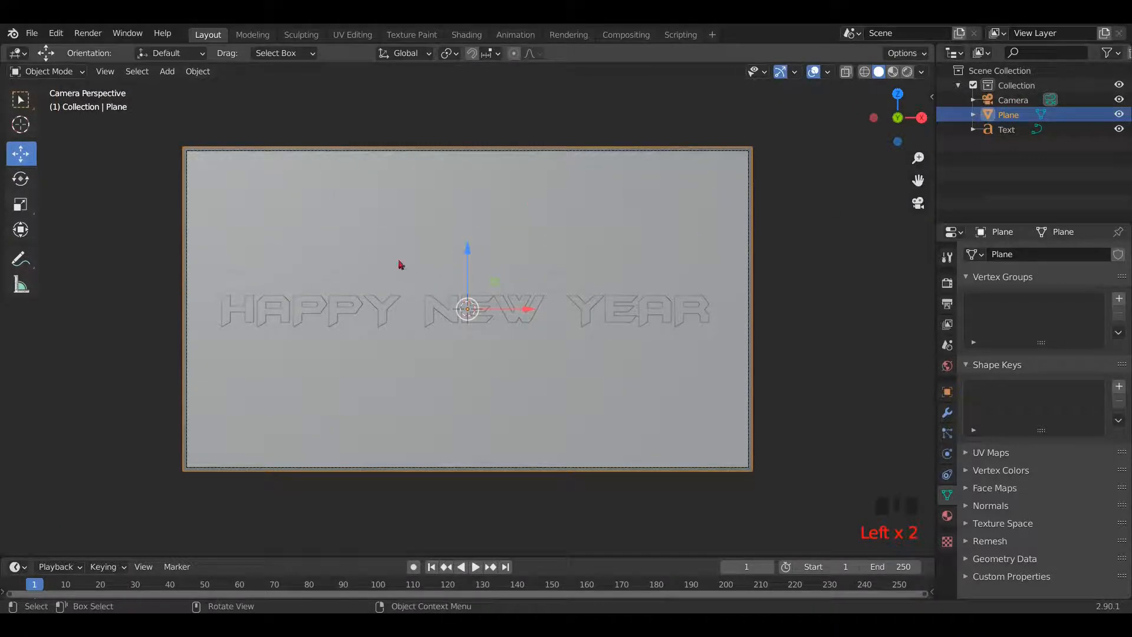
{"action": "key", "text": "Tab"}
{"action": "right_click", "coordinate": [358, 242]}
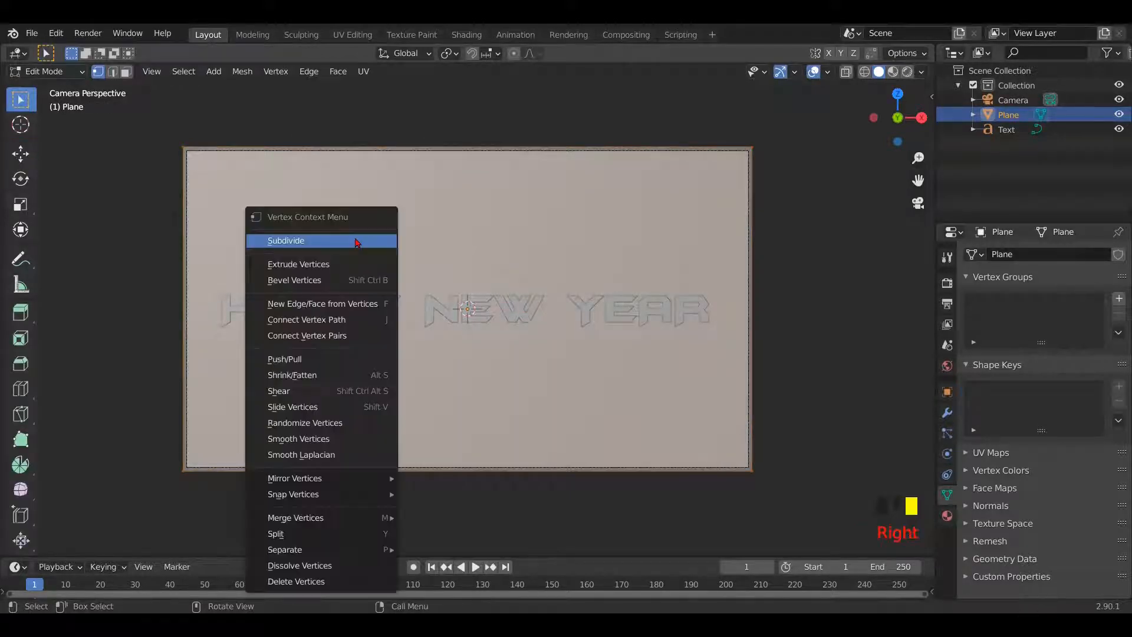
{"action": "left_click", "coordinate": [358, 242]}
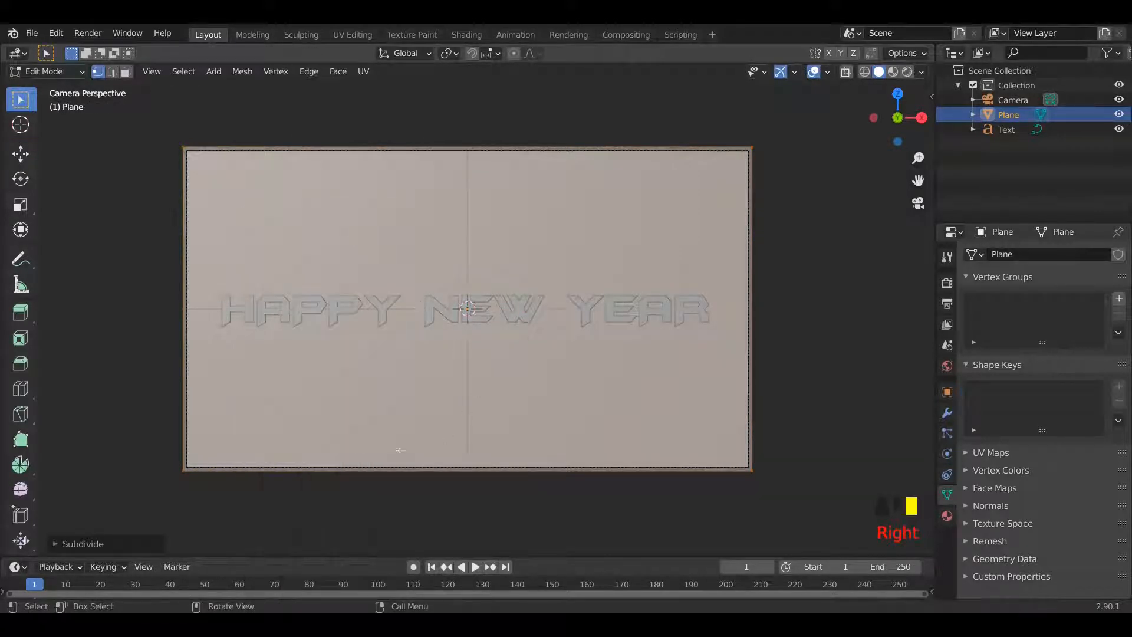
- Set the subdivision's number of cuts to 8 and return to Object Mode
{"action": "left_click", "coordinate": [81, 543]}
{"action": "left_click", "coordinate": [241, 447]}
{"action": "left_click", "coordinate": [241, 447]}
{"action": "left_click", "coordinate": [241, 447]}
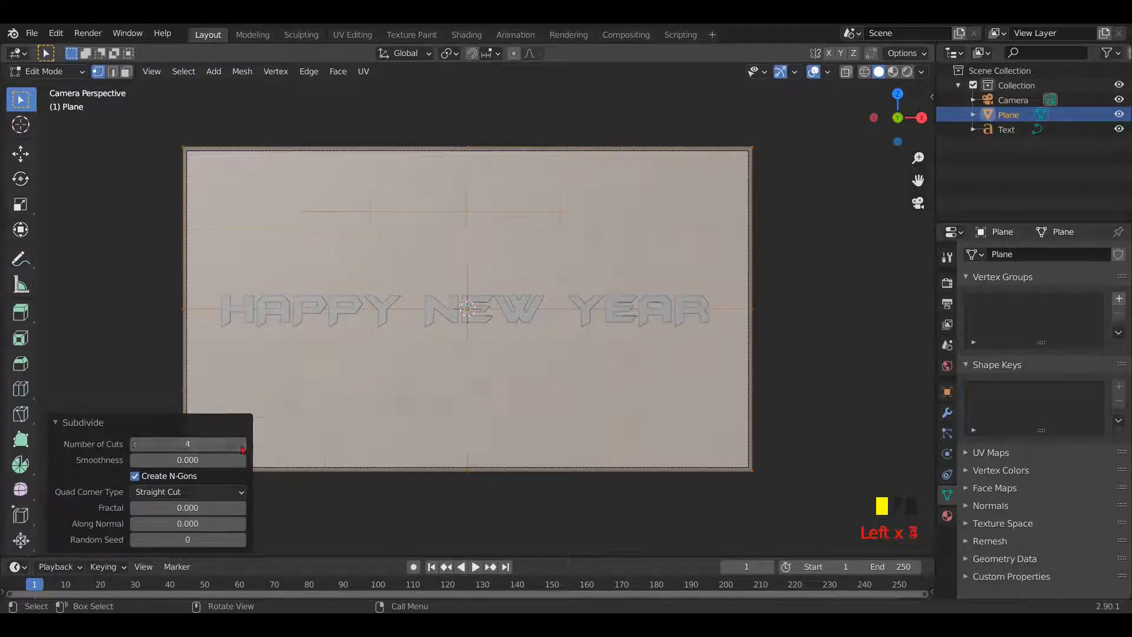
{"action": "left_click", "coordinate": [241, 448]}
{"action": "left_click", "coordinate": [242, 448]}
{"action": "left_click", "coordinate": [241, 445]}
{"action": "left_click", "coordinate": [241, 444]}
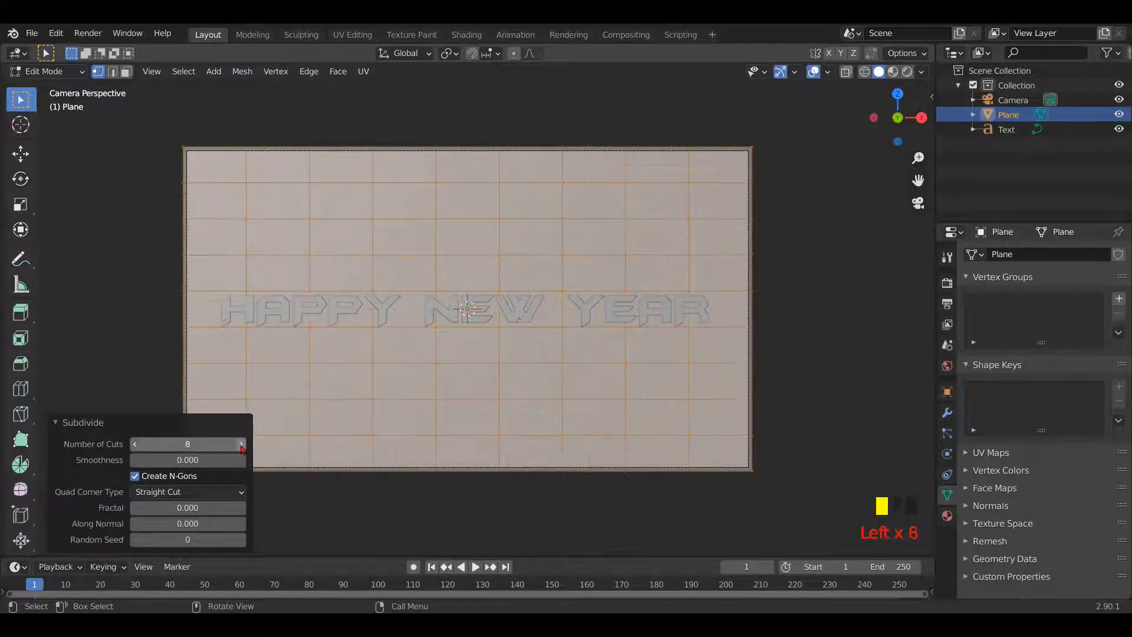
{"action": "left_click", "coordinate": [241, 448]}
{"action": "left_click", "coordinate": [241, 448]}
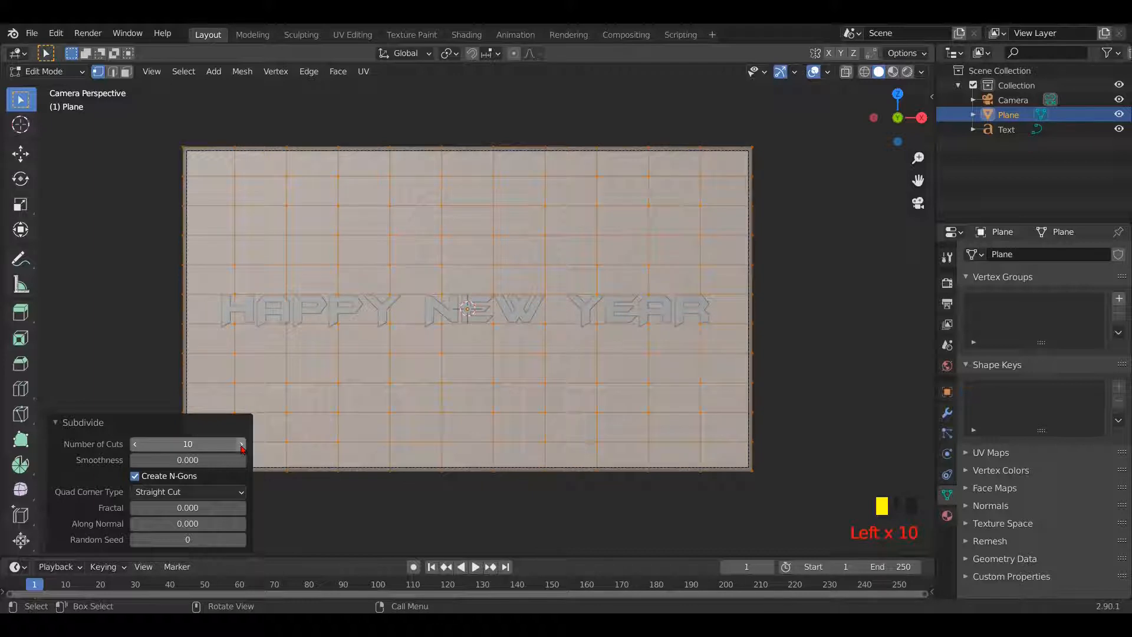
{"action": "left_click", "coordinate": [135, 444]}
{"action": "left_click", "coordinate": [135, 444]}
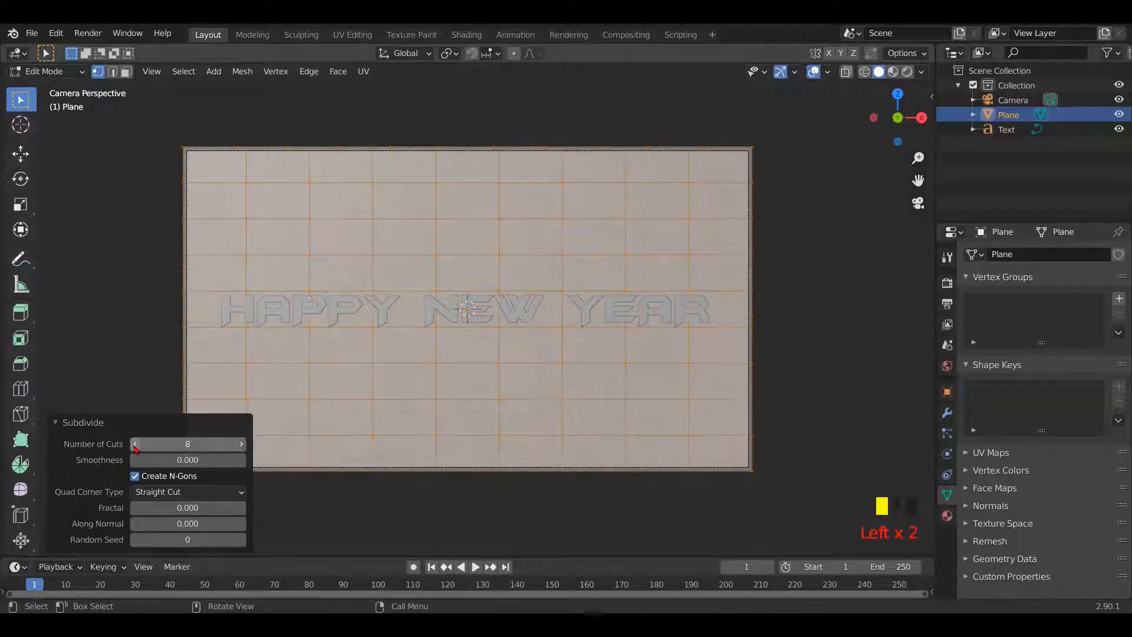
{"action": "key", "text": "Tab"}
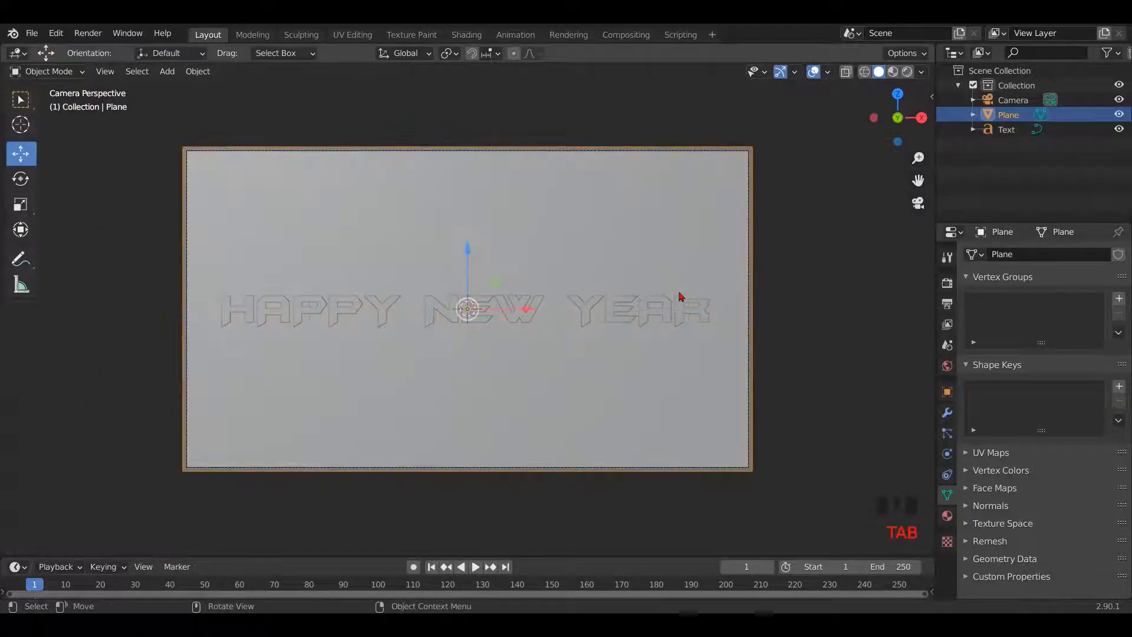
{"action": "middle_click_drag", "start_coordinate": [761, 317], "coordinate": [601, 345]}
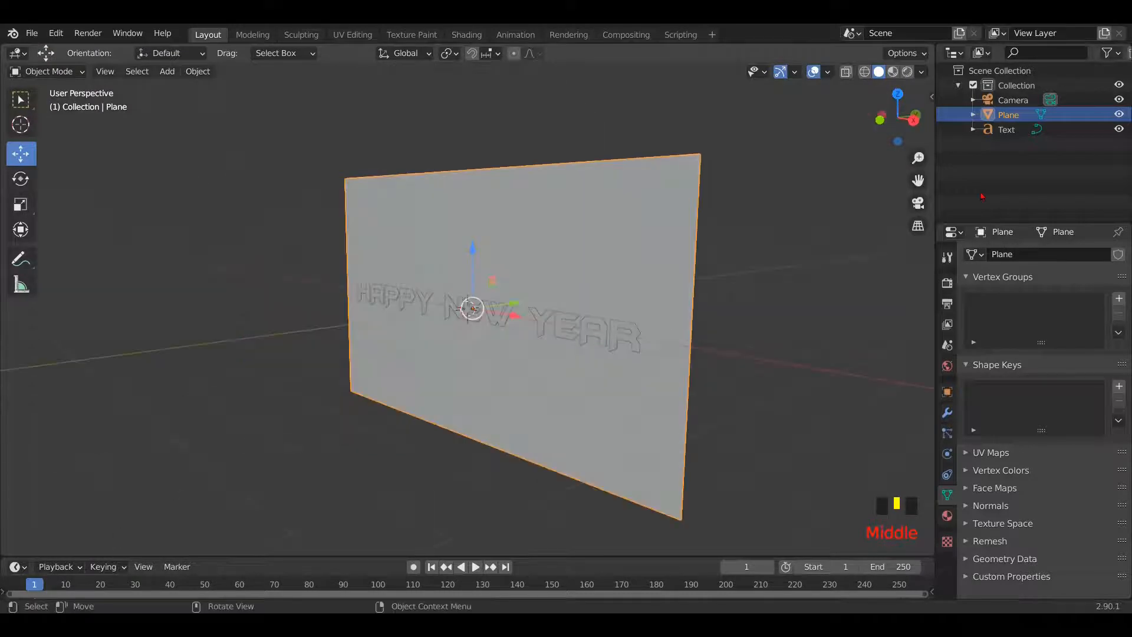
- Hide the text object and open the backdrop plane's mesh for editing in face selection mode
{"action": "left_click", "coordinate": [1118, 129]}
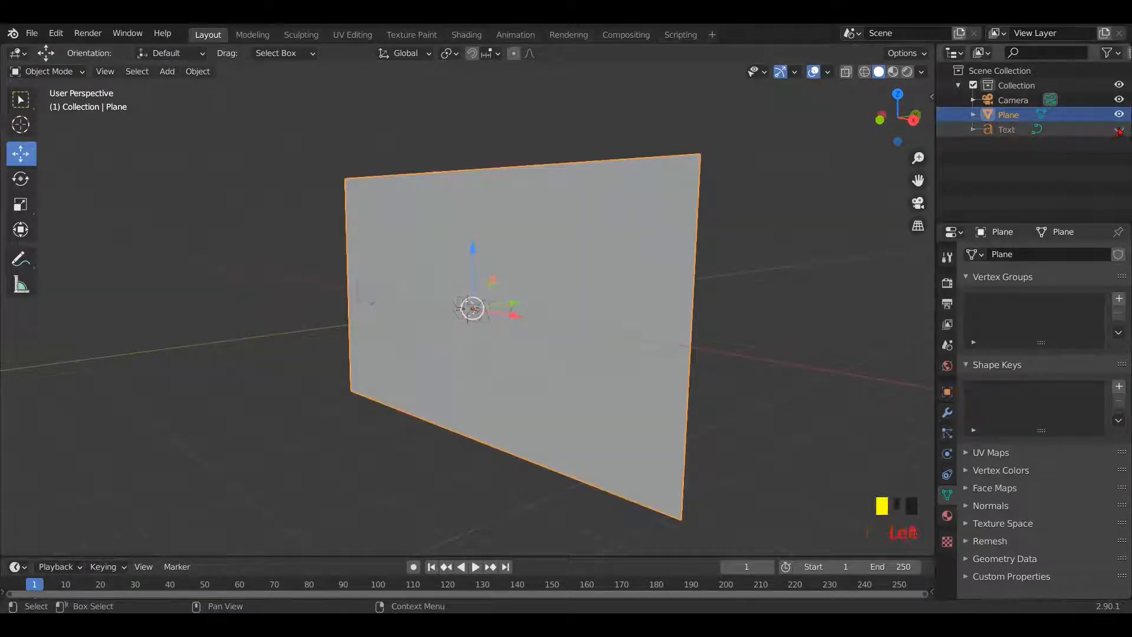
{"action": "left_click", "coordinate": [492, 240]}
{"action": "middle_click_drag", "start_coordinate": [576, 250], "coordinate": [653, 255]}
{"action": "key", "text": "Tab"}
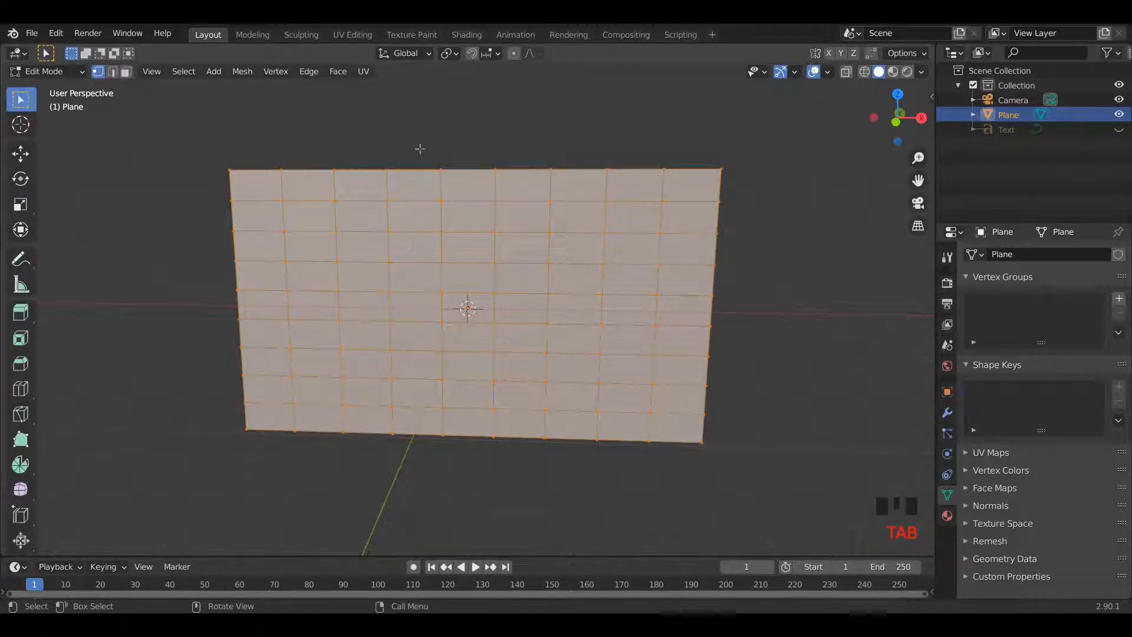
{"action": "mouse_move", "coordinate": [419, 149]}
{"action": "middle_mouse_down"}
{"action": "mouse_move", "coordinate": [445, 134]}
{"action": "mouse_move", "coordinate": [428, 140]}
{"action": "middle_mouse_up"}
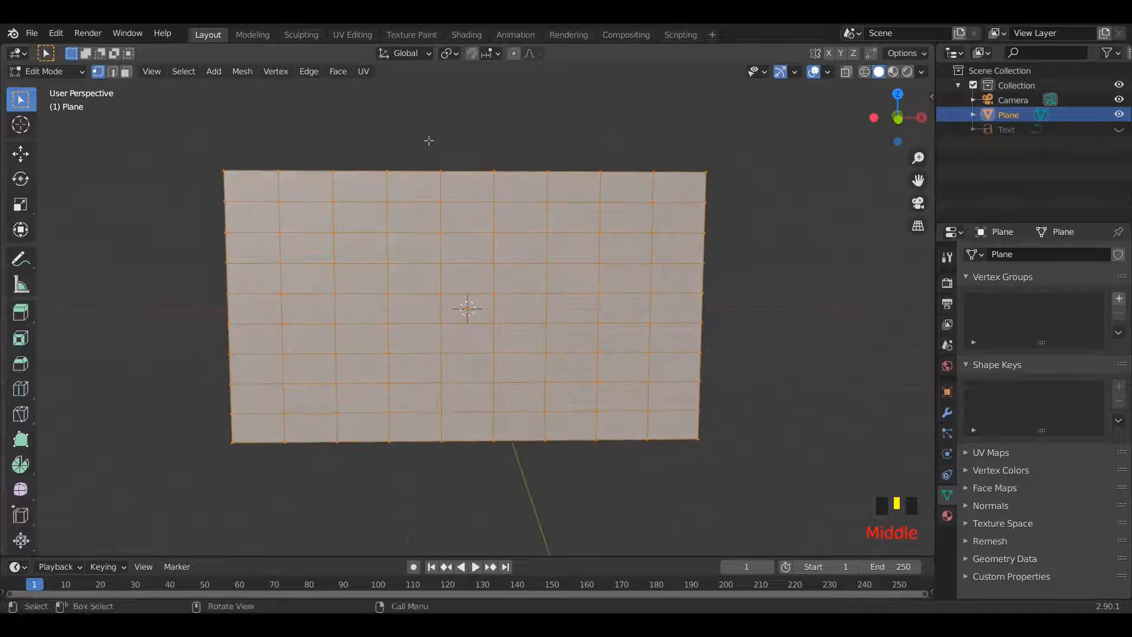
{"action": "left_click", "coordinate": [288, 195]}
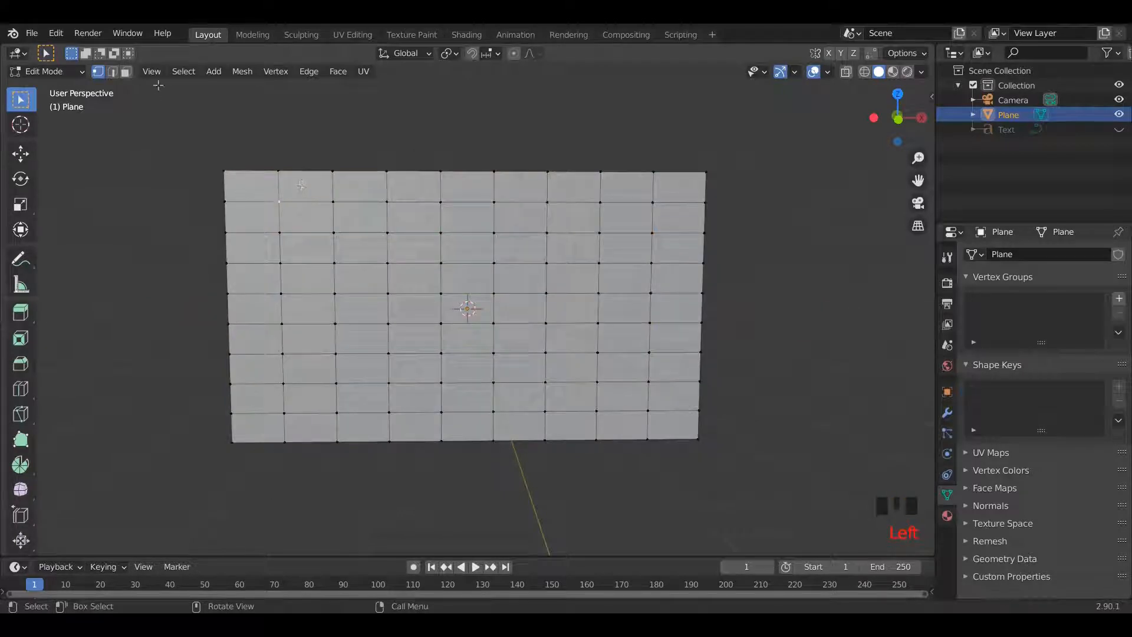
{"action": "left_click", "coordinate": [126, 72]}
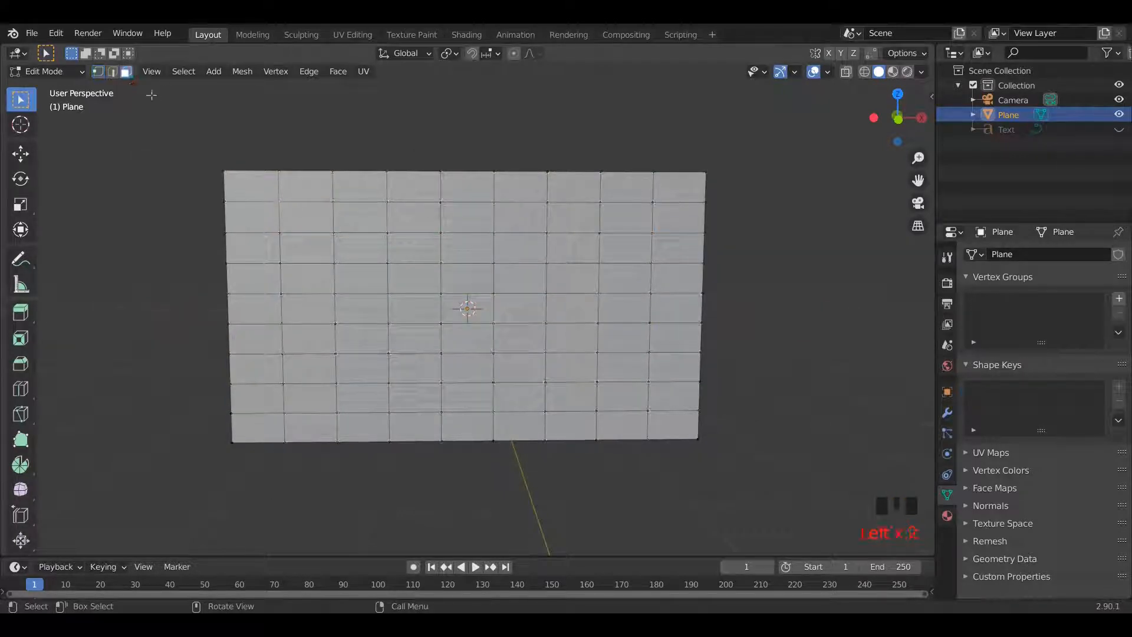
- Select the backdrop's second column of faces from the left and extrude it backward about 0.98 m, working in top view
{"action": "left_click", "coordinate": [306, 185]}
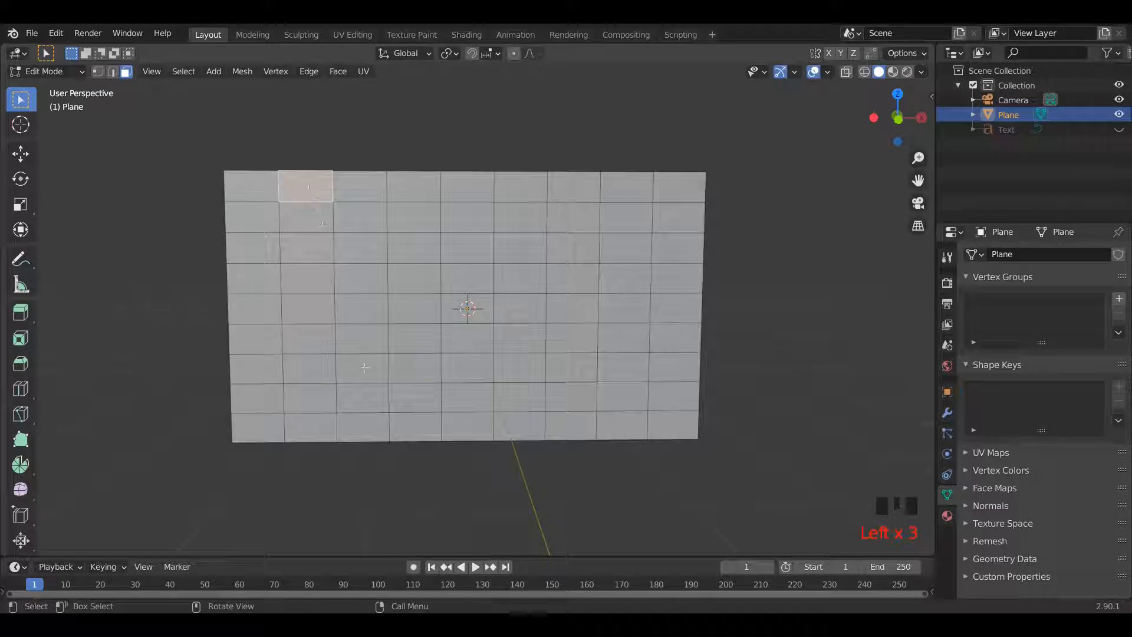
{"action": "left_click", "coordinate": [306, 219], "text": "alt"}
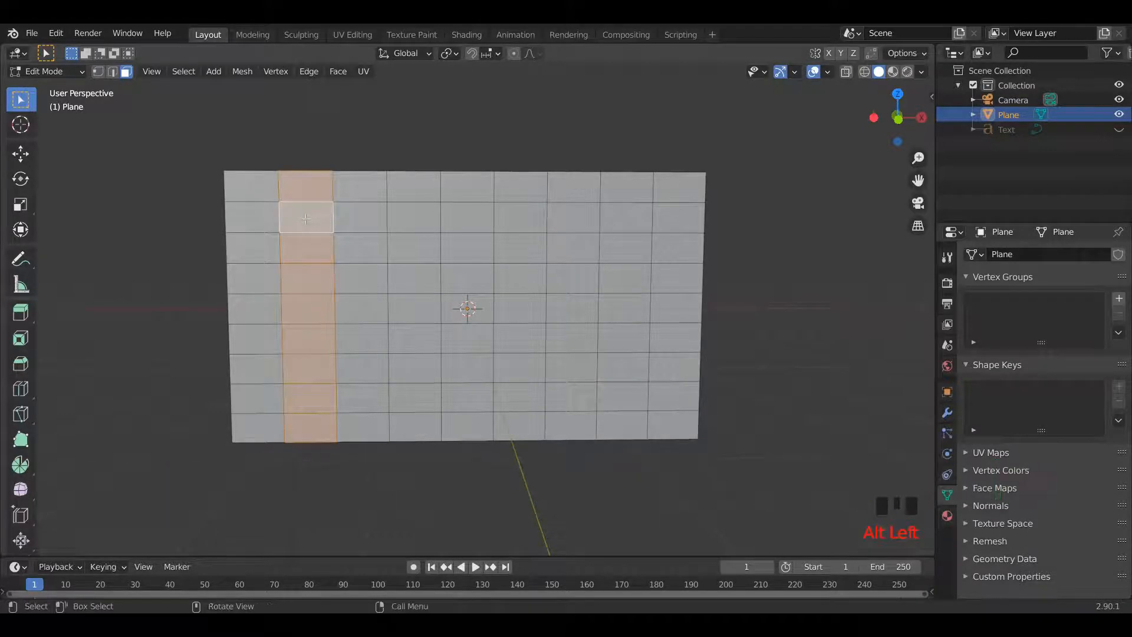
{"action": "key", "text": "grave"}
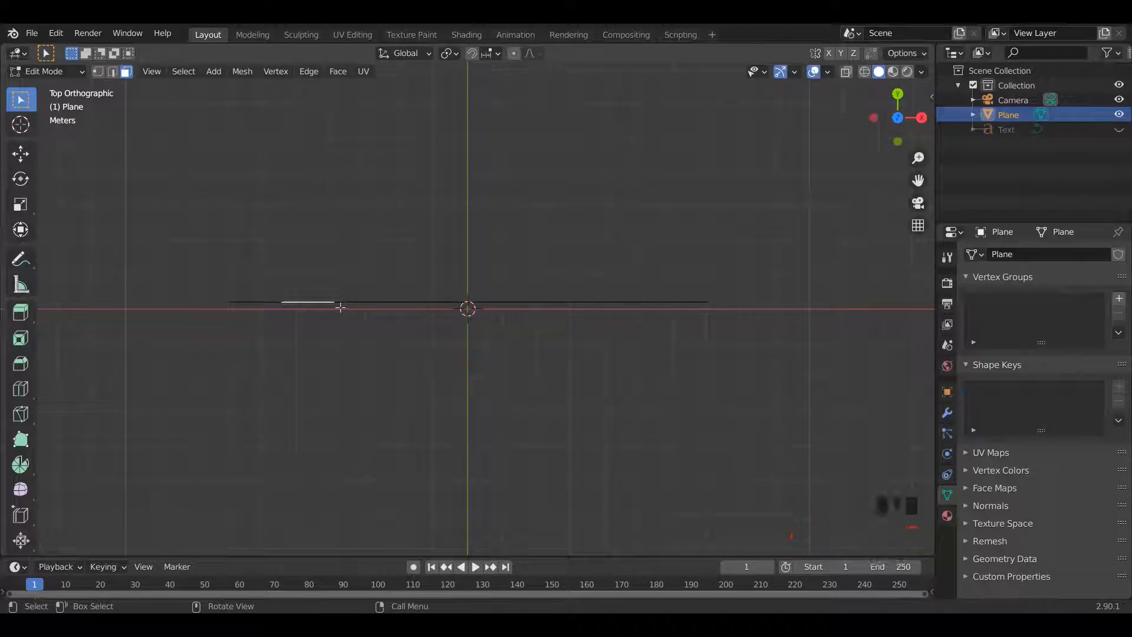
{"action": "key", "text": "e"}
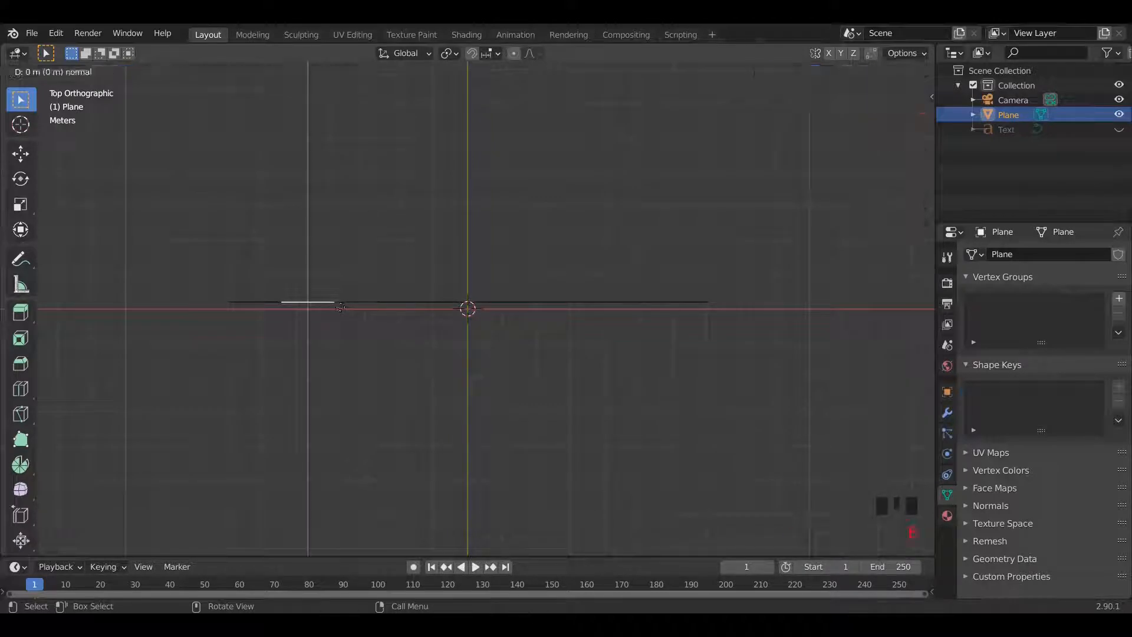
{"action": "left_click", "coordinate": [342, 273]}
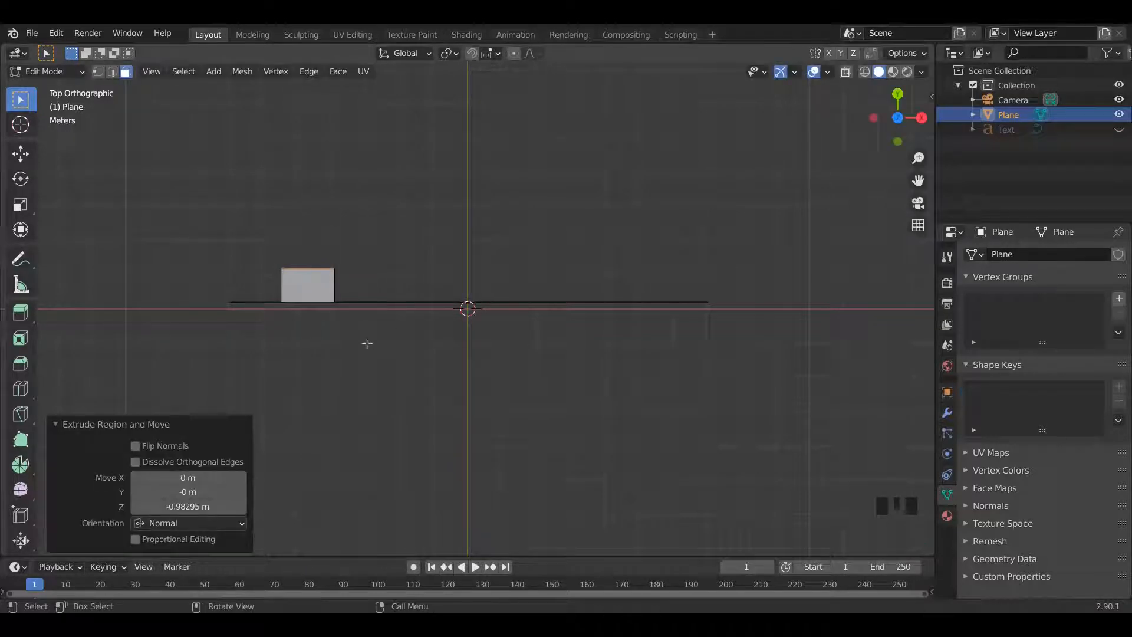
- Select the backdrop's fourth column of faces from the left and extrude it backward about 1.78 m
{"action": "middle_click_drag", "start_coordinate": [367, 343], "coordinate": [372, 215]}
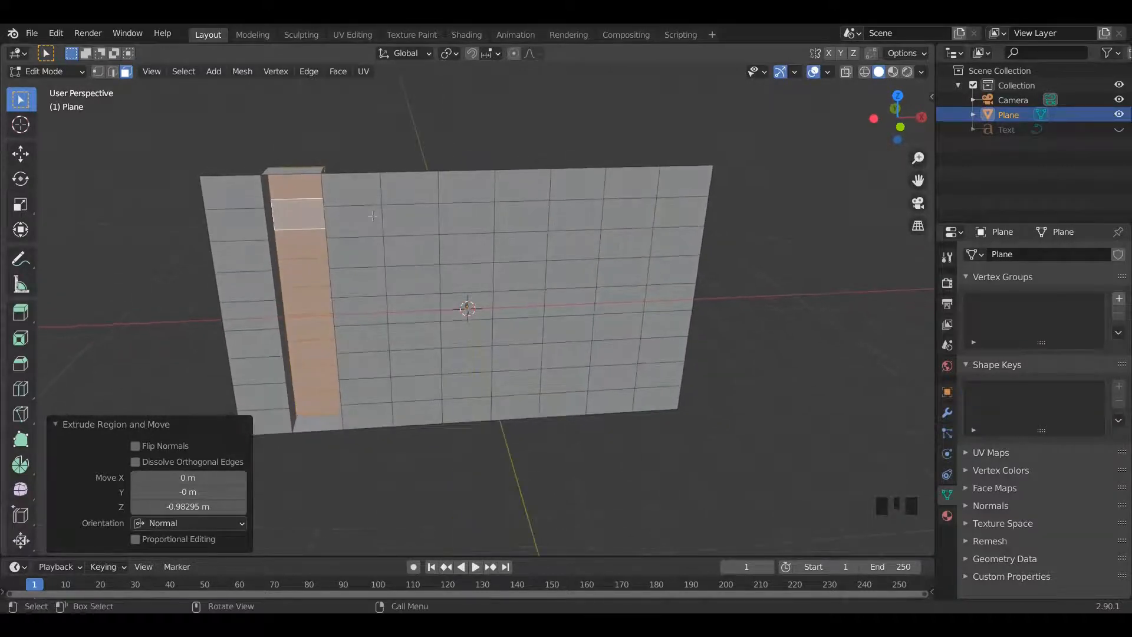
{"action": "left_click", "coordinate": [406, 194]}
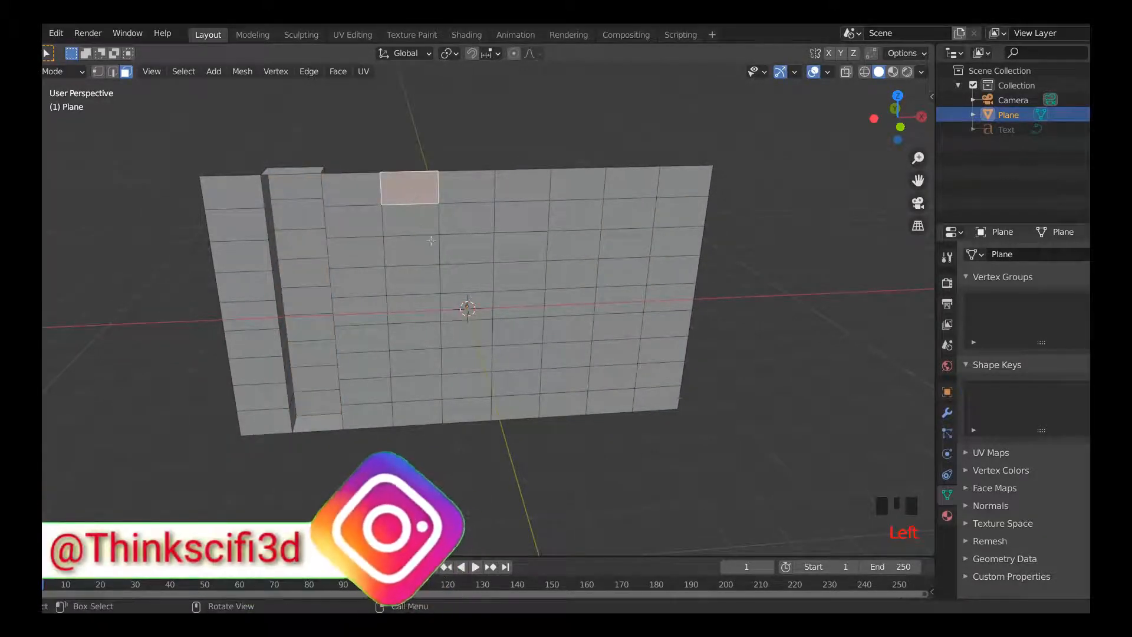
{"action": "left_click", "coordinate": [409, 220], "text": "alt"}
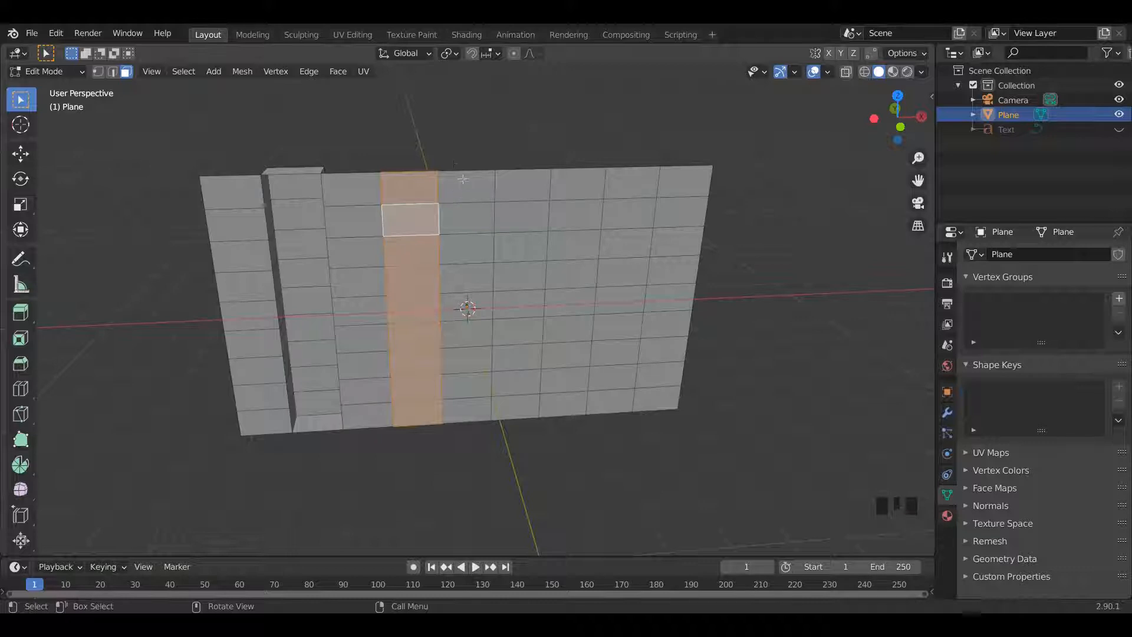
{"action": "key", "text": "grave"}
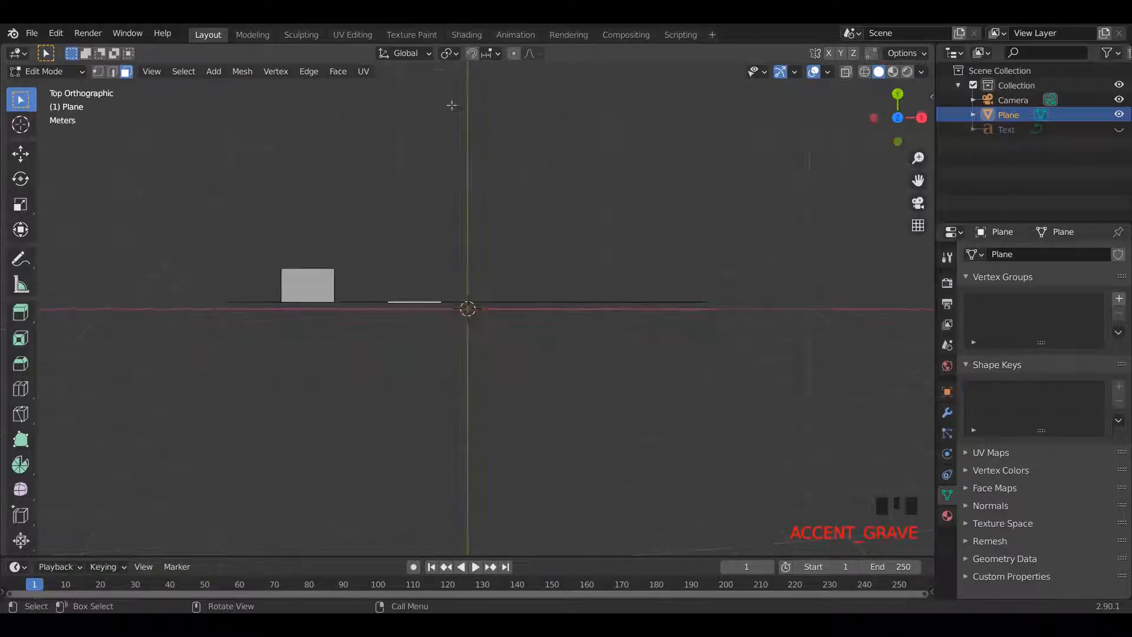
{"action": "key", "text": "e"}
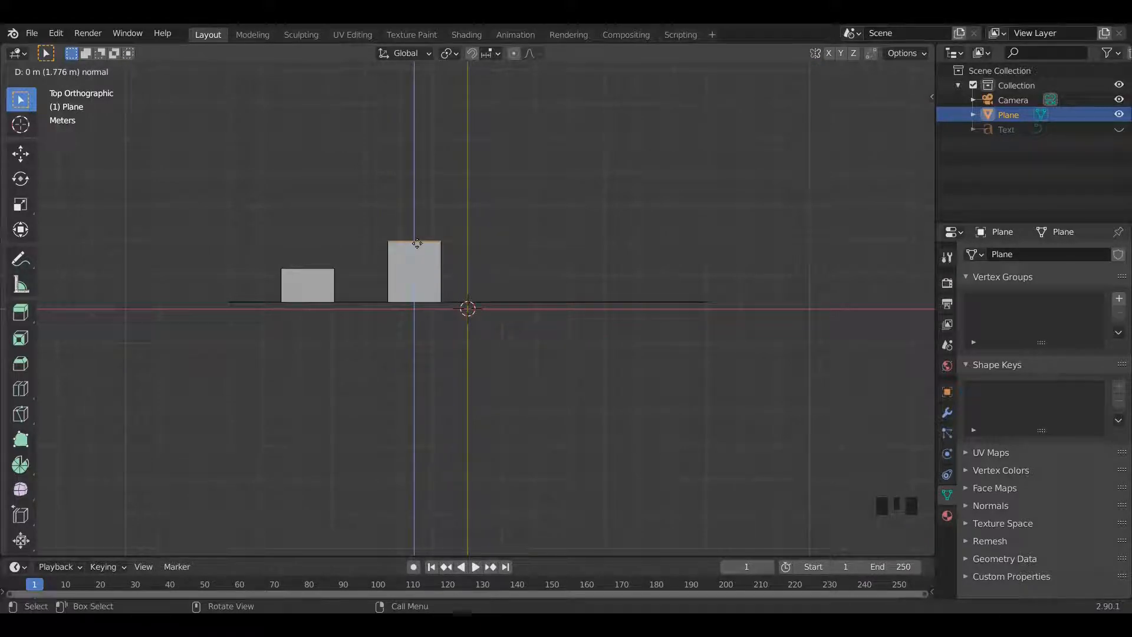
{"action": "left_click", "coordinate": [417, 243]}
- Select the backdrop's fifth column of faces from the left and extrude it backward slightly farther than the fourth
{"action": "middle_click_drag", "start_coordinate": [443, 286], "coordinate": [457, 177]}
{"action": "left_click", "coordinate": [467, 189]}
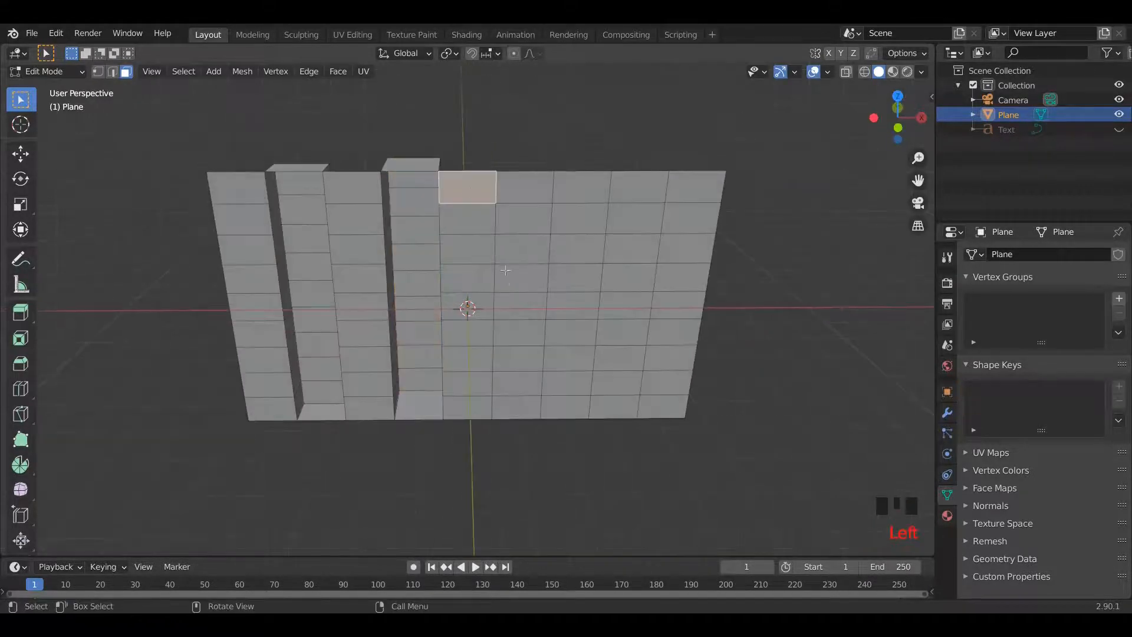
{"action": "left_click", "coordinate": [463, 228], "text": "alt"}
{"action": "key", "text": "grave"}
{"action": "key", "text": "e"}
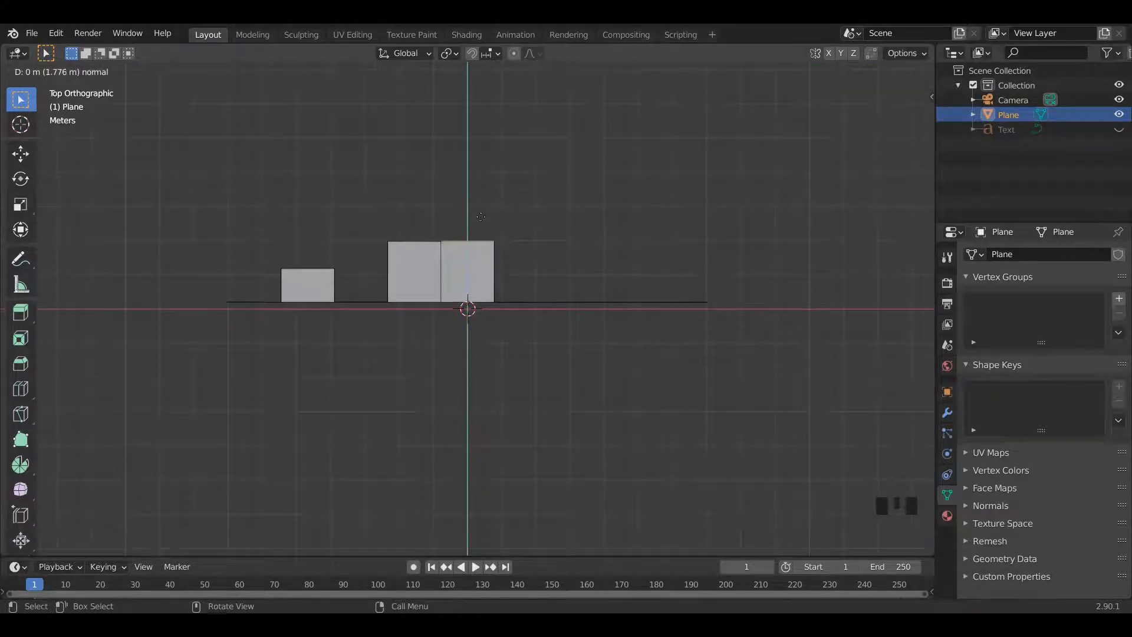
{"action": "left_click", "coordinate": [480, 216]}
- Extrude the backdrop's eighth column of faces from the left backward about 1.26 m and return to Object Mode
{"action": "middle_click_drag", "start_coordinate": [494, 289], "coordinate": [502, 200]}
{"action": "left_click", "coordinate": [566, 139]}
{"action": "left_click", "coordinate": [631, 185]}
{"action": "left_click", "coordinate": [631, 208], "text": "alt"}
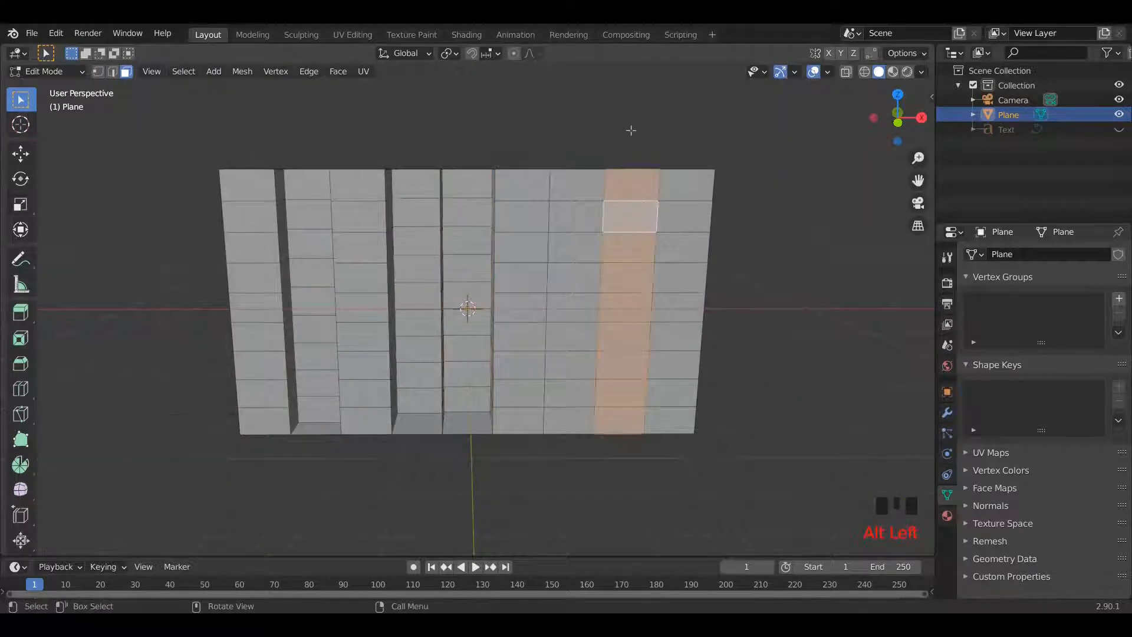
{"action": "key", "text": "grave"}
{"action": "key", "text": "e"}
{"action": "left_click", "coordinate": [643, 317]}
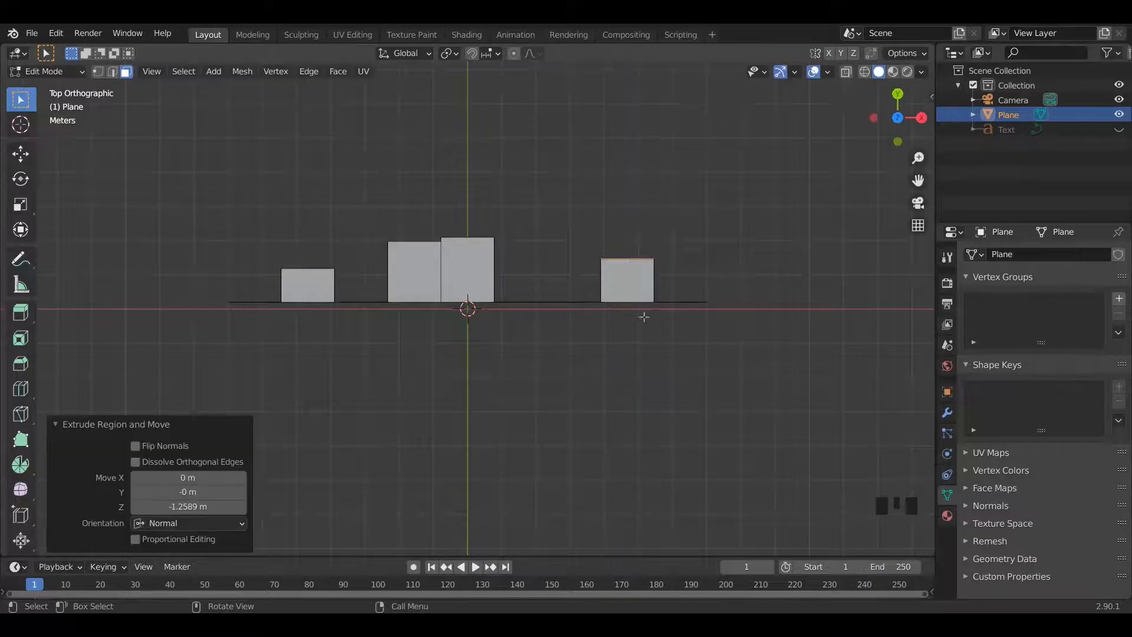
{"action": "middle_click_drag", "start_coordinate": [644, 317], "coordinate": [675, 306]}
{"action": "key", "text": "Tab"}
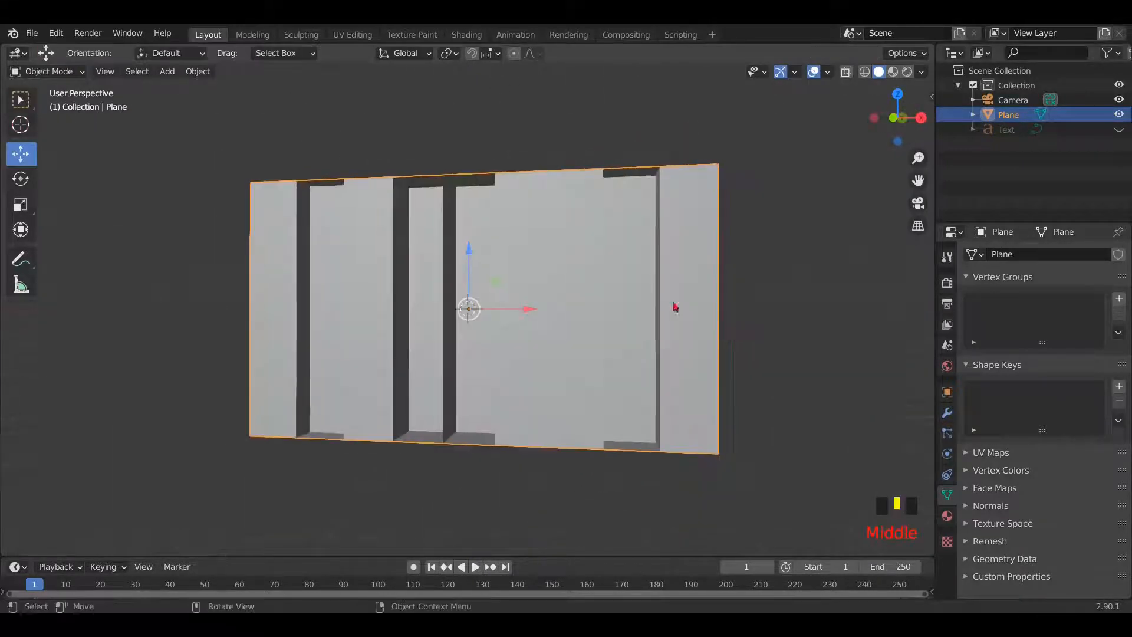
- Add a Wireframe modifier to the backdrop plane
{"action": "left_click", "coordinate": [538, 267]}
{"action": "left_click", "coordinate": [947, 412]}
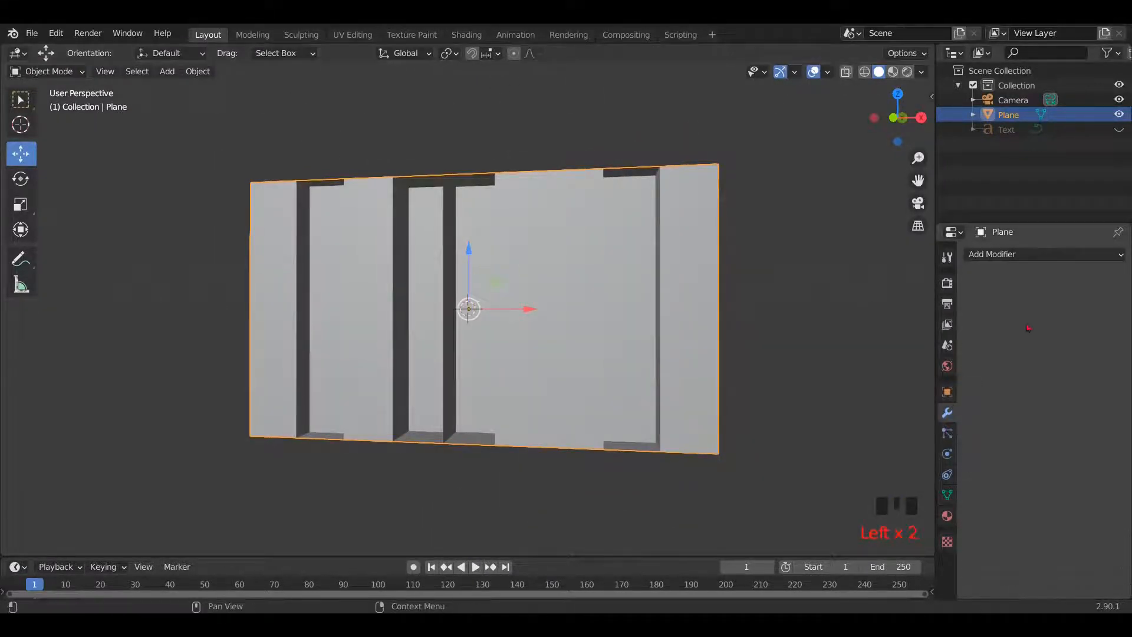
{"action": "left_click", "coordinate": [1041, 254]}
{"action": "left_click", "coordinate": [832, 541]}
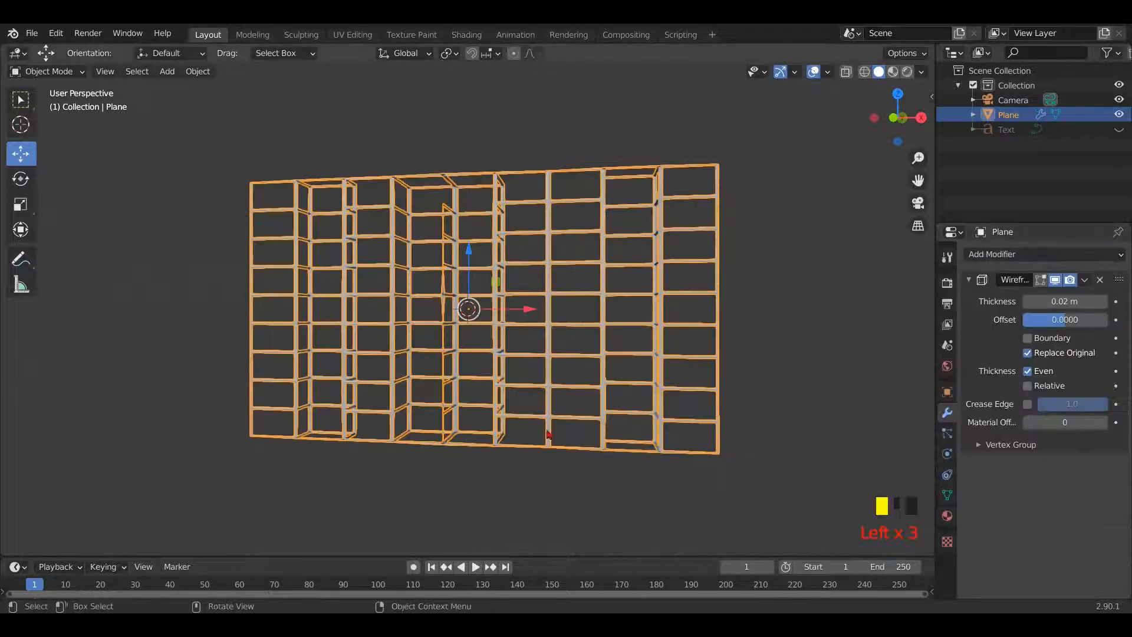
{"action": "scroll", "coordinate": [548, 436], "scroll_direction": "up", "scroll_amount": 1}
{"action": "scroll", "coordinate": [548, 437], "scroll_direction": "down", "scroll_amount": 1}
{"action": "middle_click_drag", "start_coordinate": [548, 437], "coordinate": [565, 452]}
- Set the Wireframe modifier's thickness to 0.051 m and check the grid through the camera
{"action": "left_click", "coordinate": [1102, 302]}
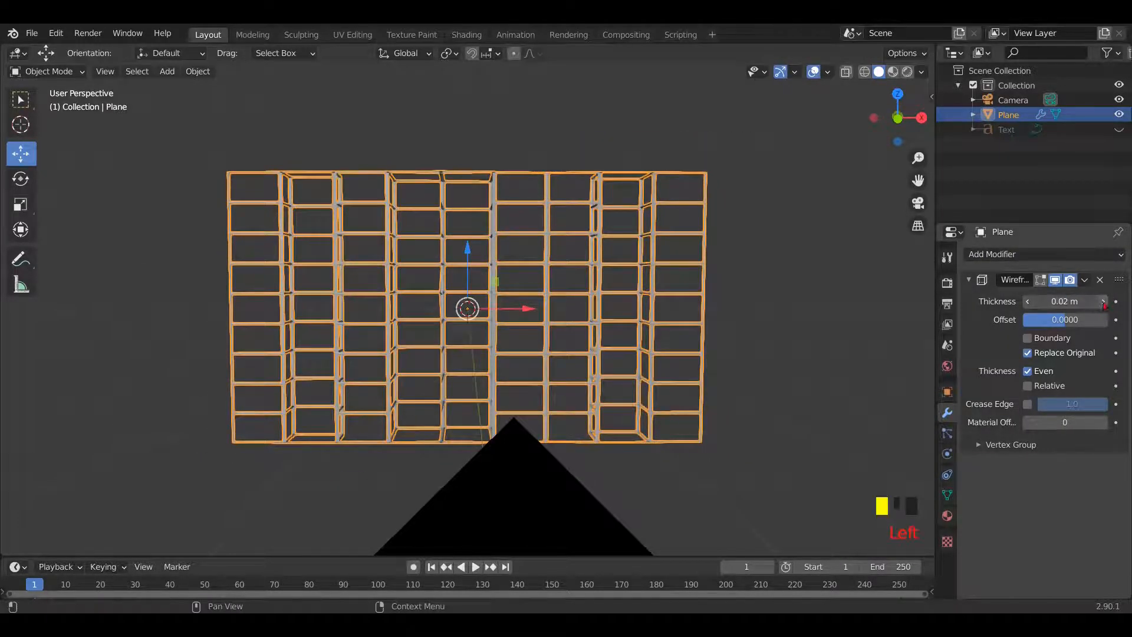
{"action": "left_click", "coordinate": [1102, 303]}
{"action": "left_click", "coordinate": [1102, 302]}
{"action": "left_click_drag", "start_coordinate": [1100, 303], "coordinate": [1120, 302]}
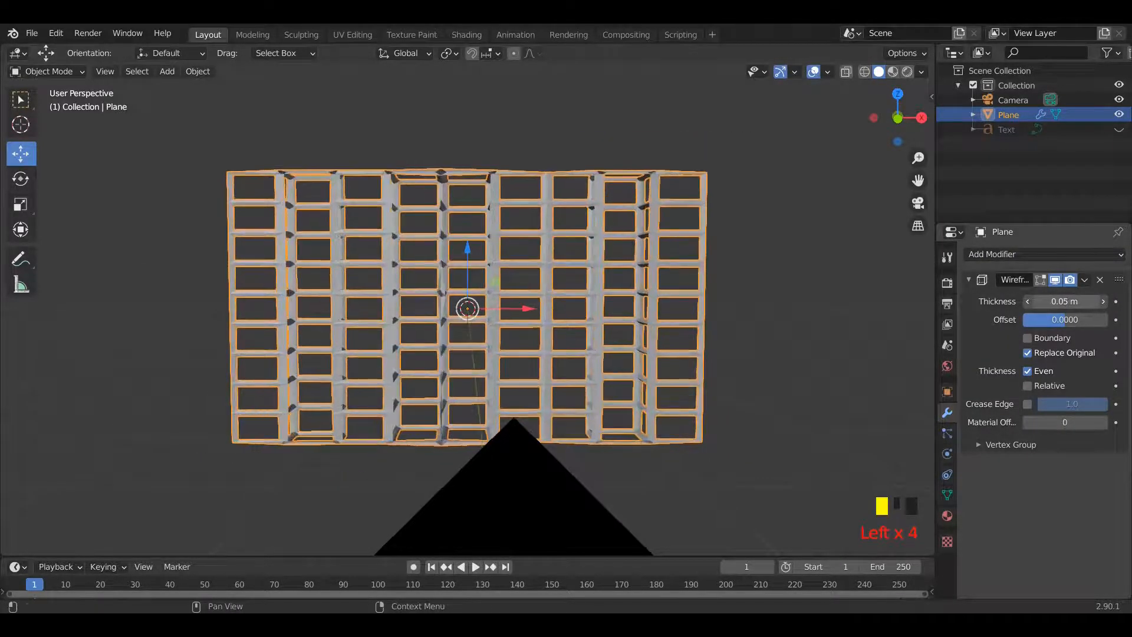
{"action": "middle_click_drag", "start_coordinate": [808, 319], "coordinate": [760, 304]}
{"action": "key", "text": "KP_0"}
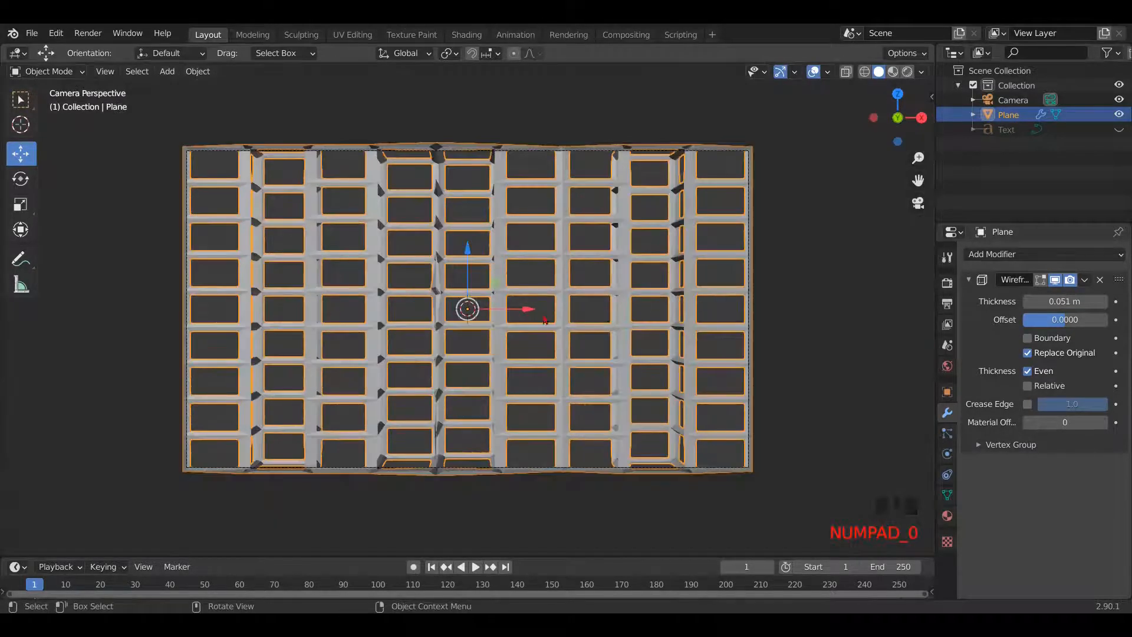
{"action": "scroll", "coordinate": [536, 316], "scroll_direction": "up", "scroll_amount": 1}
{"action": "scroll", "coordinate": [536, 317], "scroll_direction": "down", "scroll_amount": 1}
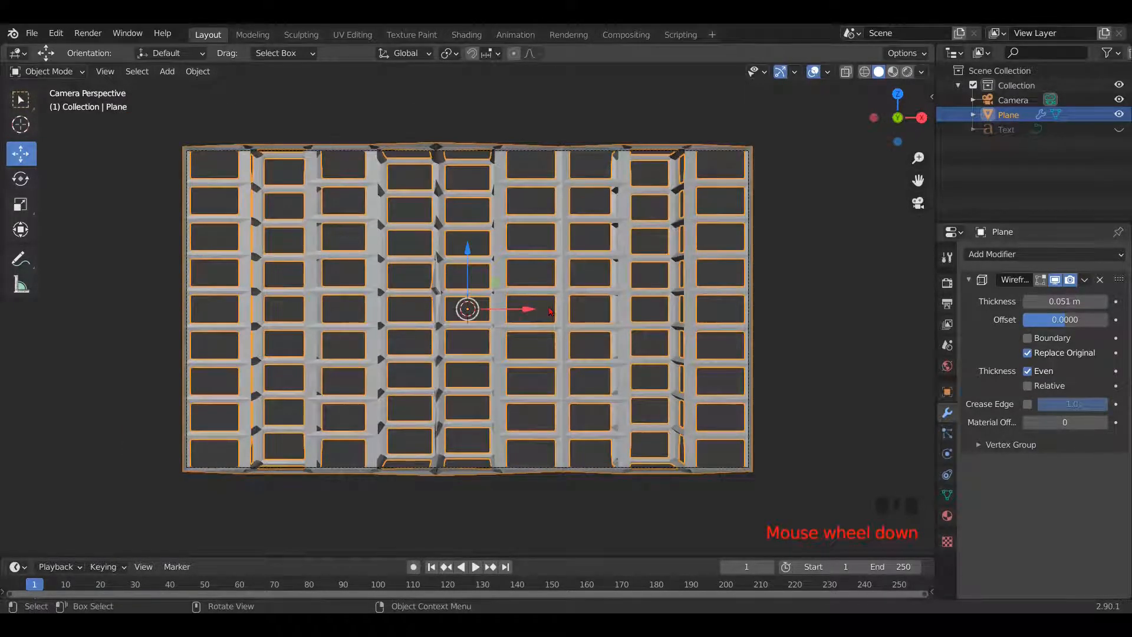
{"action": "middle_click_drag", "start_coordinate": [550, 311], "coordinate": [526, 321]}
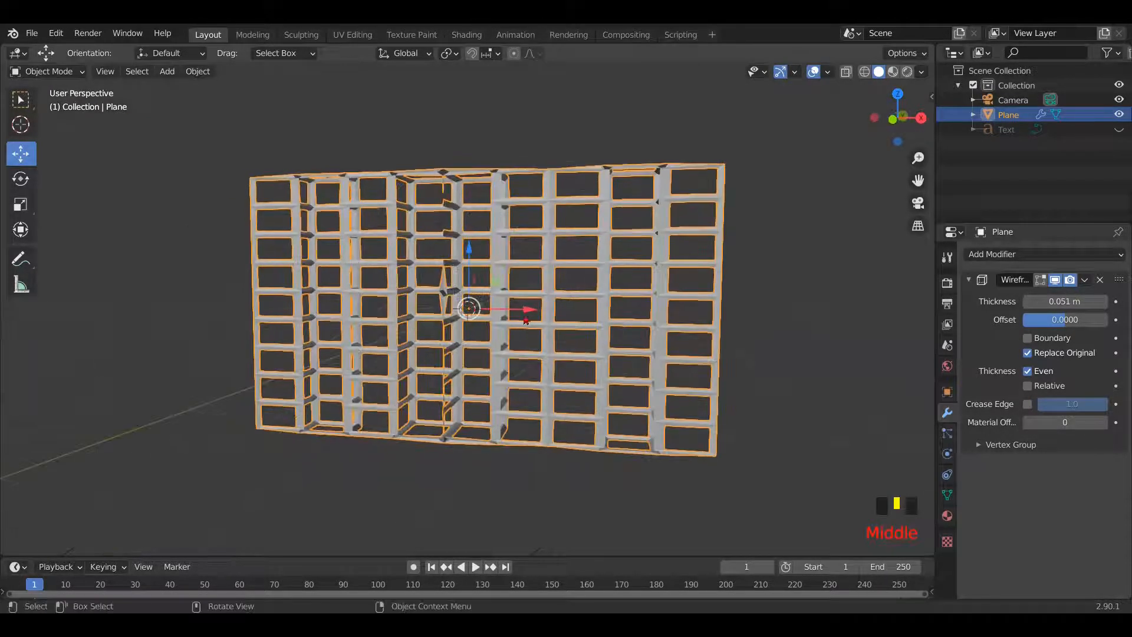
- Select all faces of the backdrop plane in the UV Editing workspace and unwrap them with the standard Unwrap method
{"action": "left_click", "coordinate": [354, 35]}
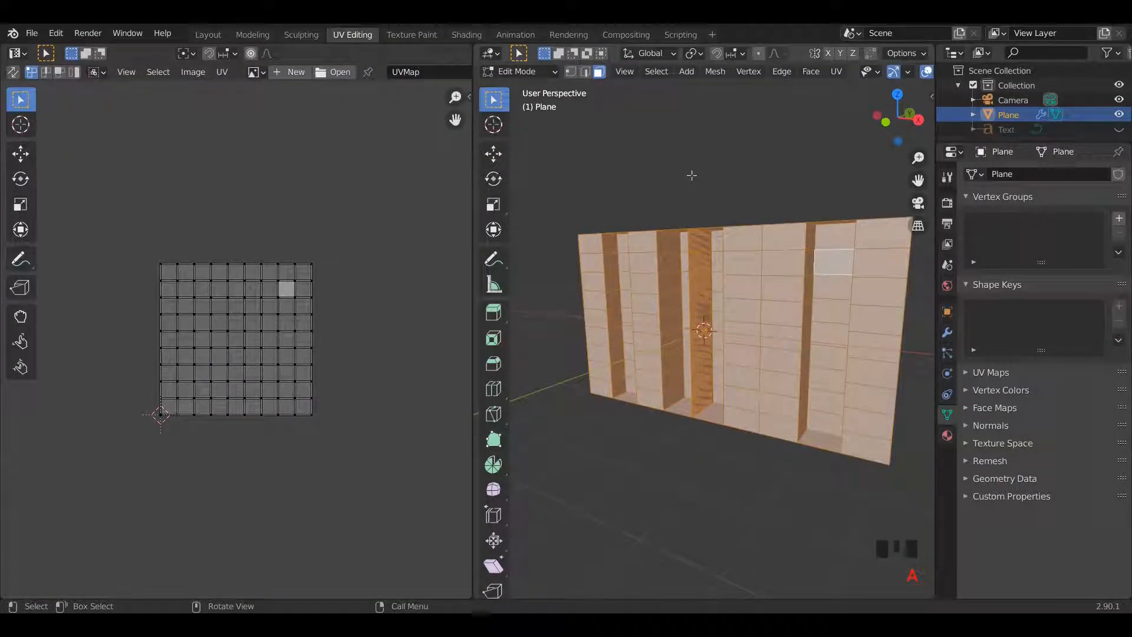
{"action": "key", "text": "u"}
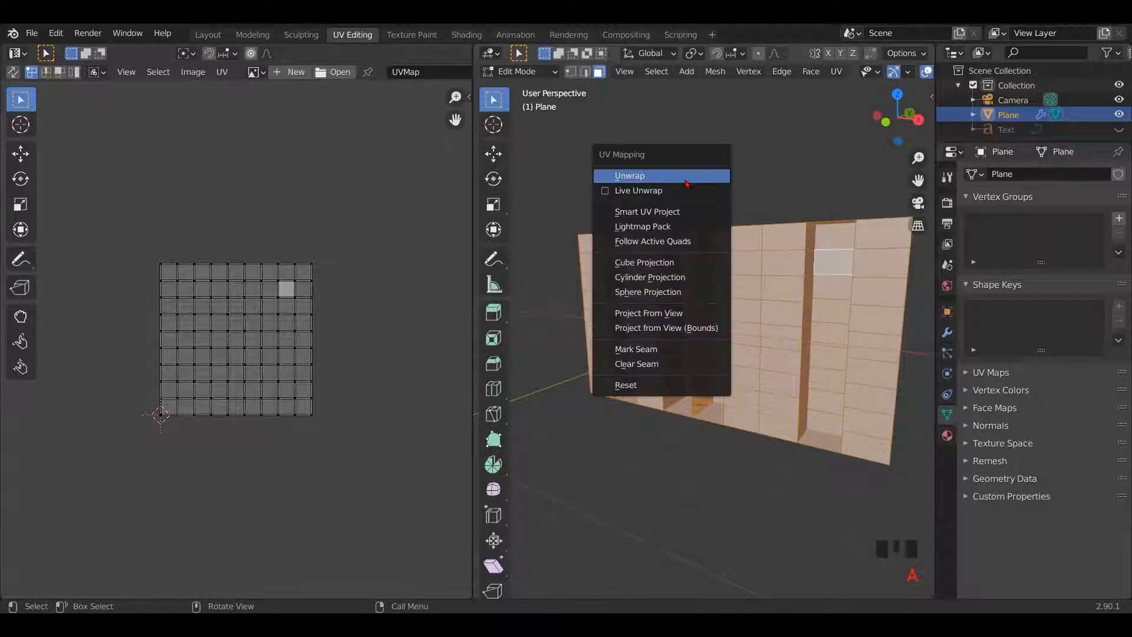
{"action": "left_click", "coordinate": [675, 175]}
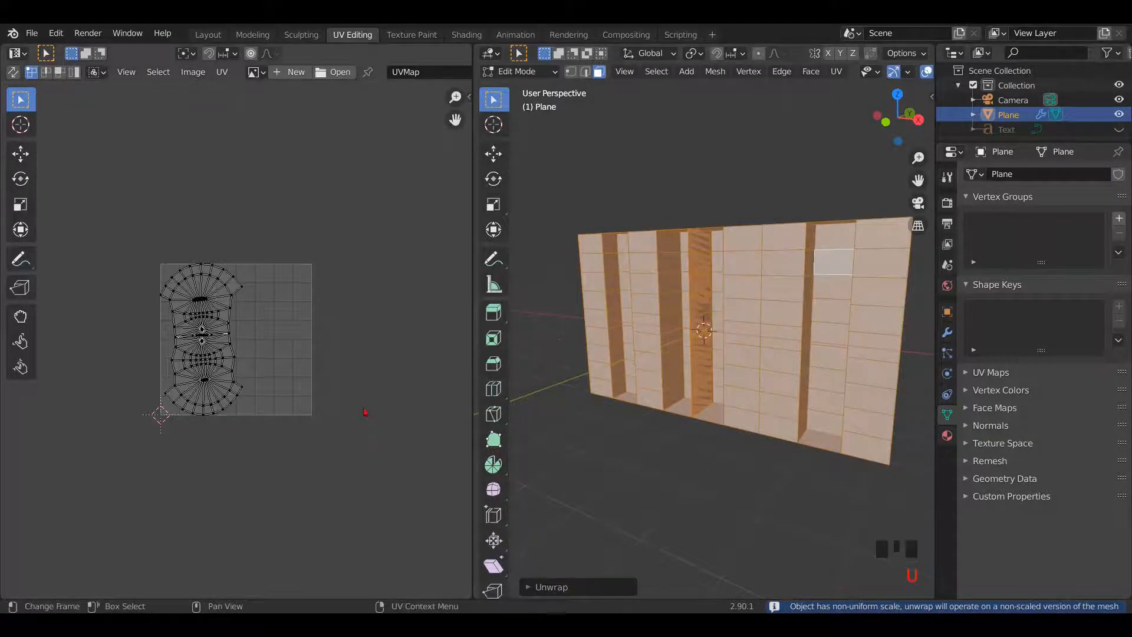
{"action": "scroll", "coordinate": [366, 414], "scroll_direction": "up", "scroll_amount": 2}
{"action": "scroll", "coordinate": [368, 409], "scroll_direction": "down", "scroll_amount": 3}
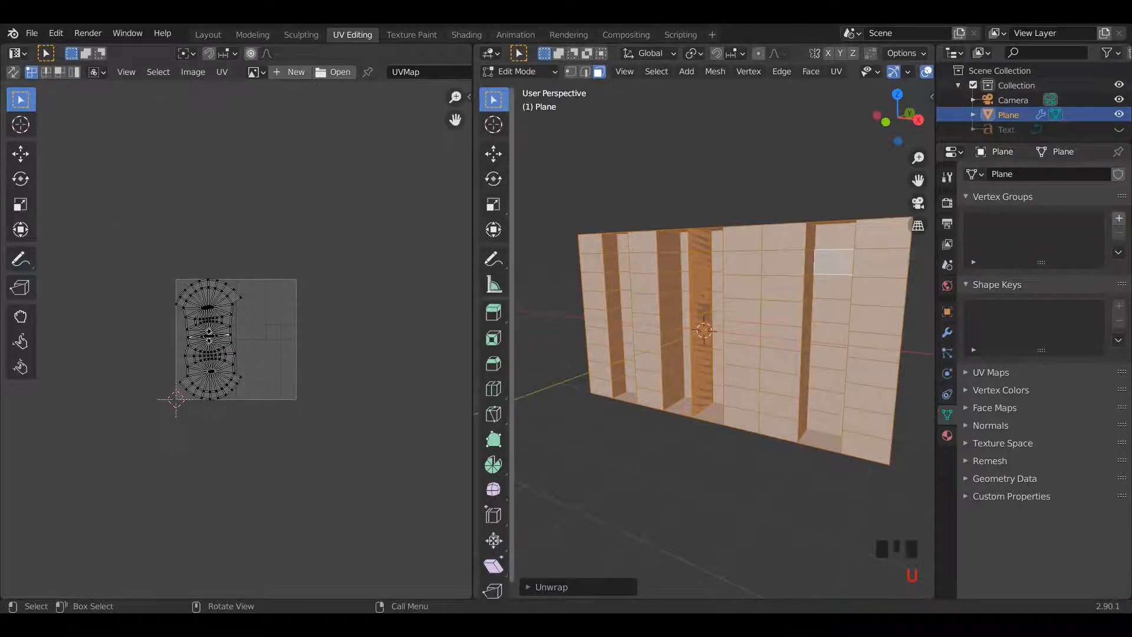
- Create a new material for the backdrop plane in the Shading workspace and delete its Principled BSDF node
{"action": "left_click", "coordinate": [467, 35]}
{"action": "left_click", "coordinate": [573, 327]}
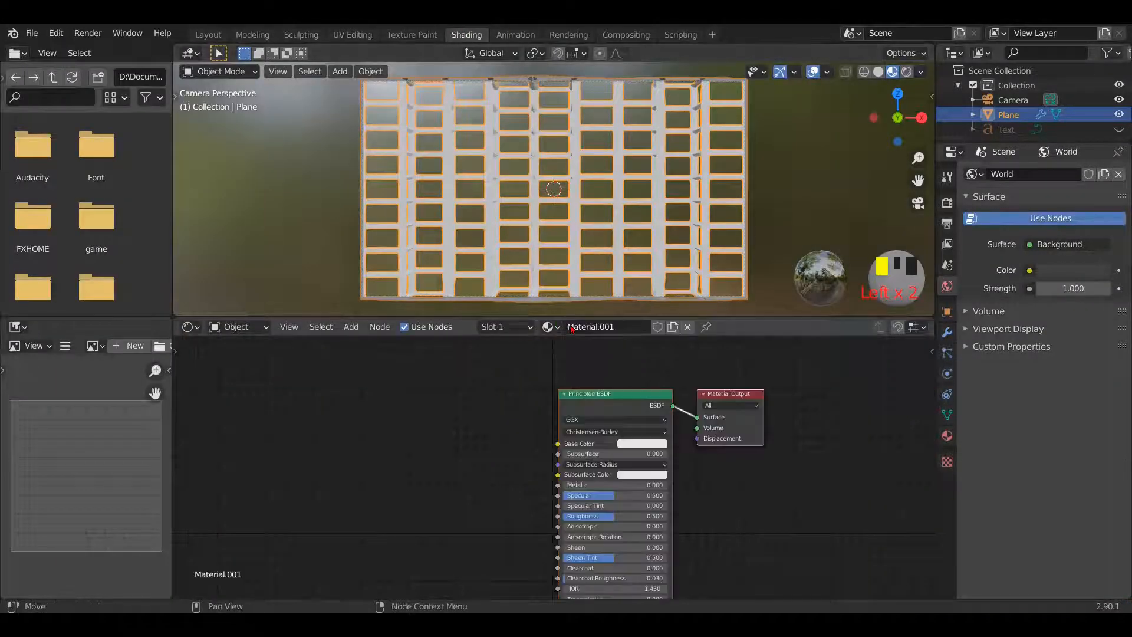
{"action": "left_click", "coordinate": [633, 405]}
{"action": "key", "text": "x"}
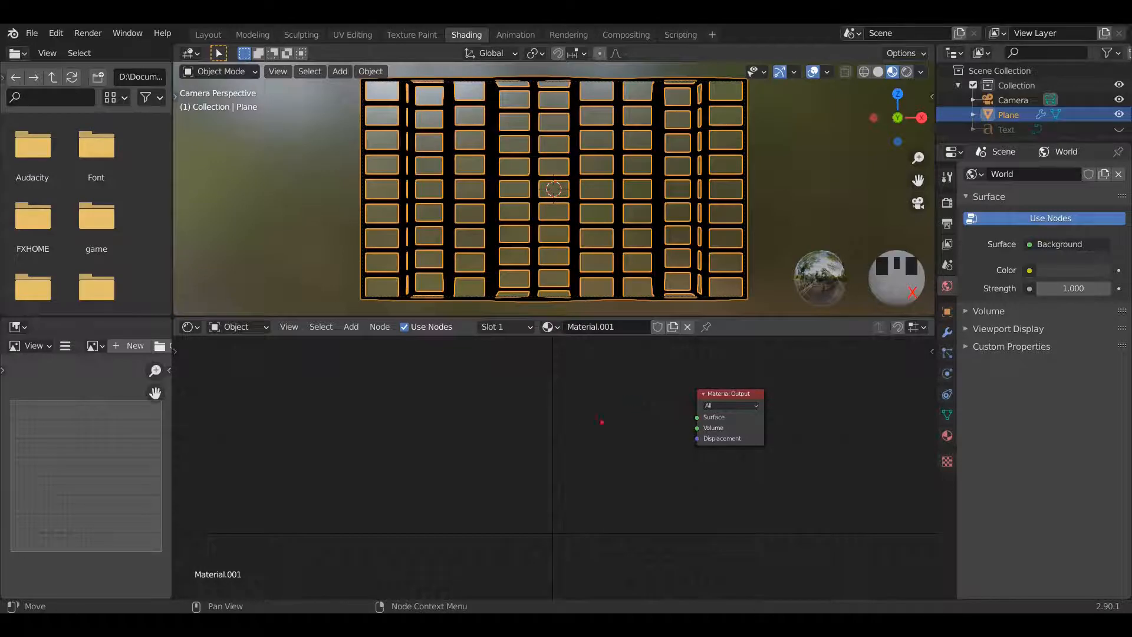
- Add a Texture Coordinate node and place it to the left of the Material Output node
{"action": "key", "text": "shift+a"}
{"action": "type", "text": "TEX"}
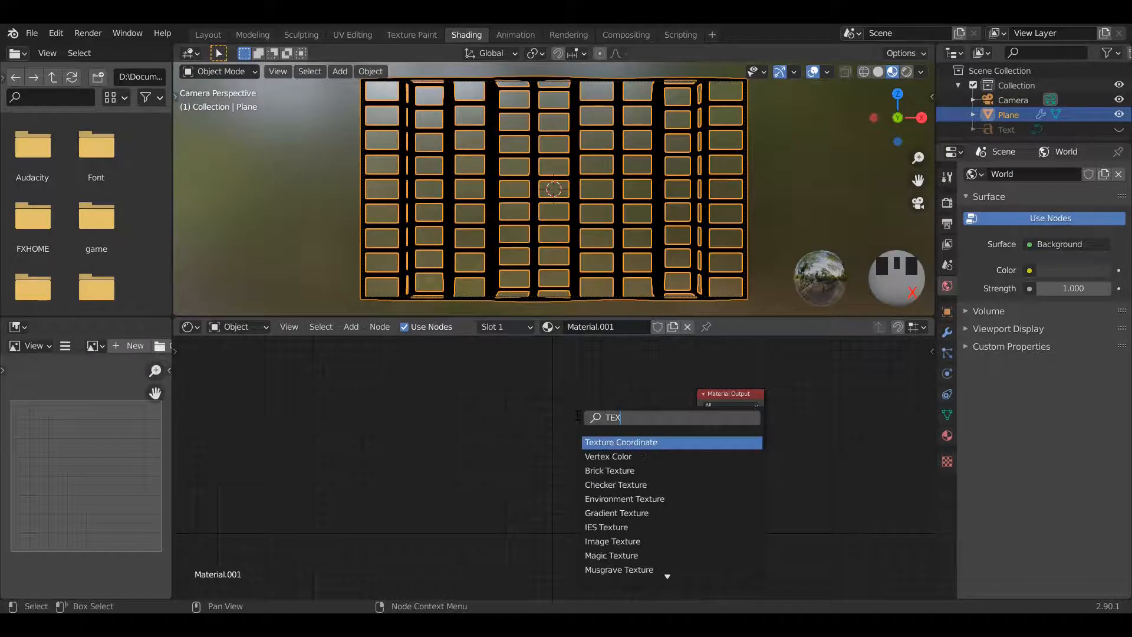
{"action": "left_click", "coordinate": [651, 443]}
{"action": "left_click", "coordinate": [498, 422]}
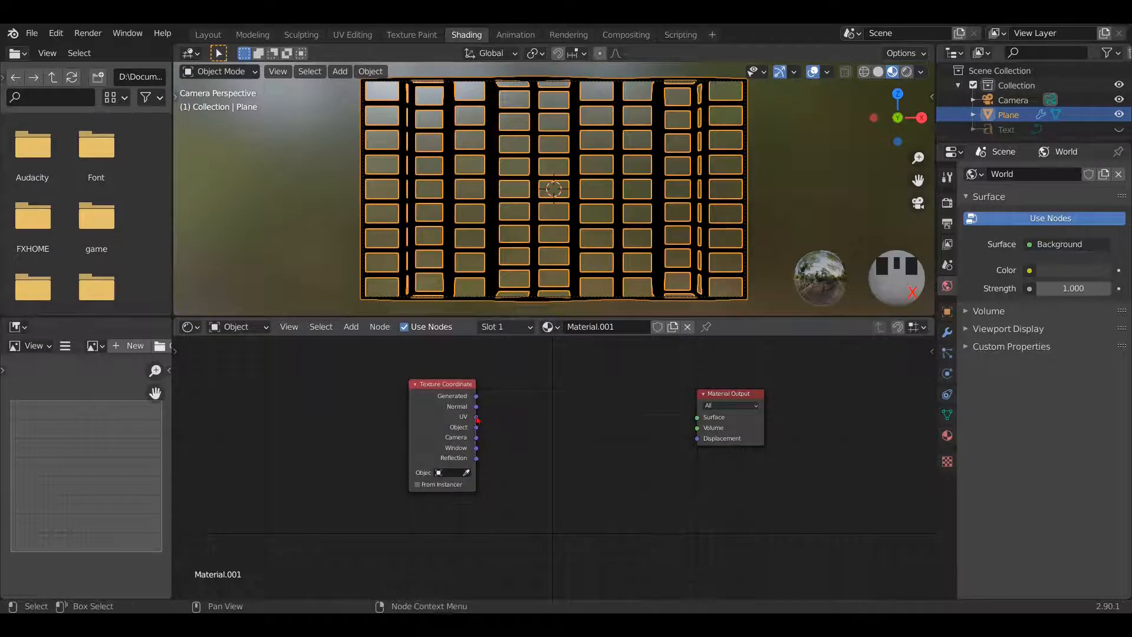
- Connect the Texture Coordinate's UV output through a new Separate XYZ node and link its Y output to the material's Surface input
{"action": "left_click_drag", "start_coordinate": [475, 416], "coordinate": [706, 417]}
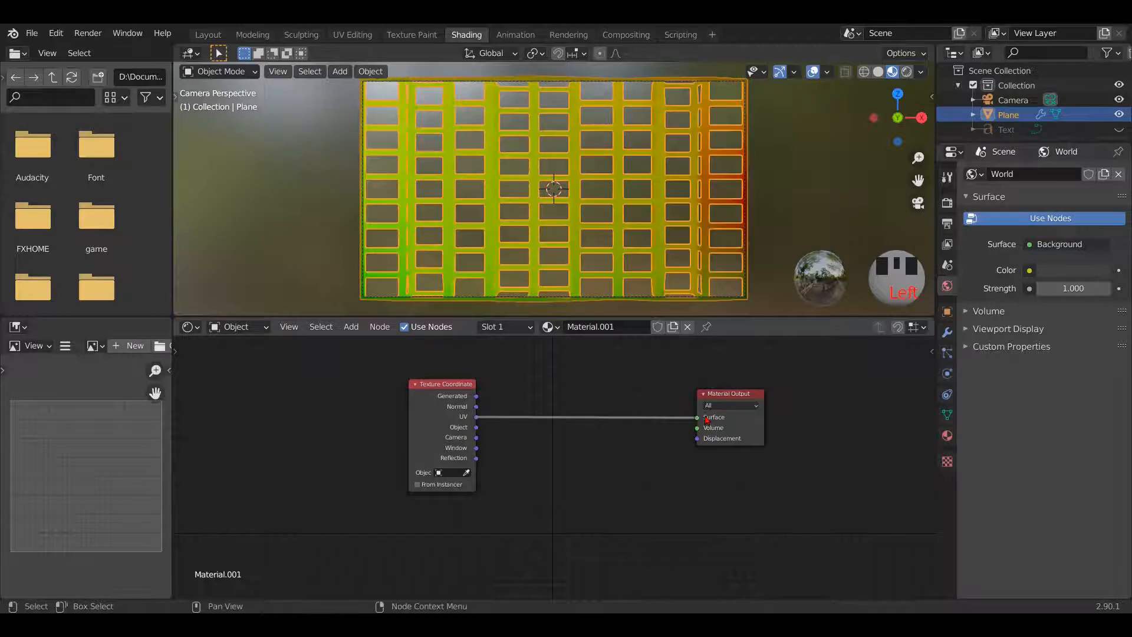
{"action": "key", "text": "shift+a"}
{"action": "left_click", "coordinate": [706, 418]}
{"action": "type", "text": "EP"}
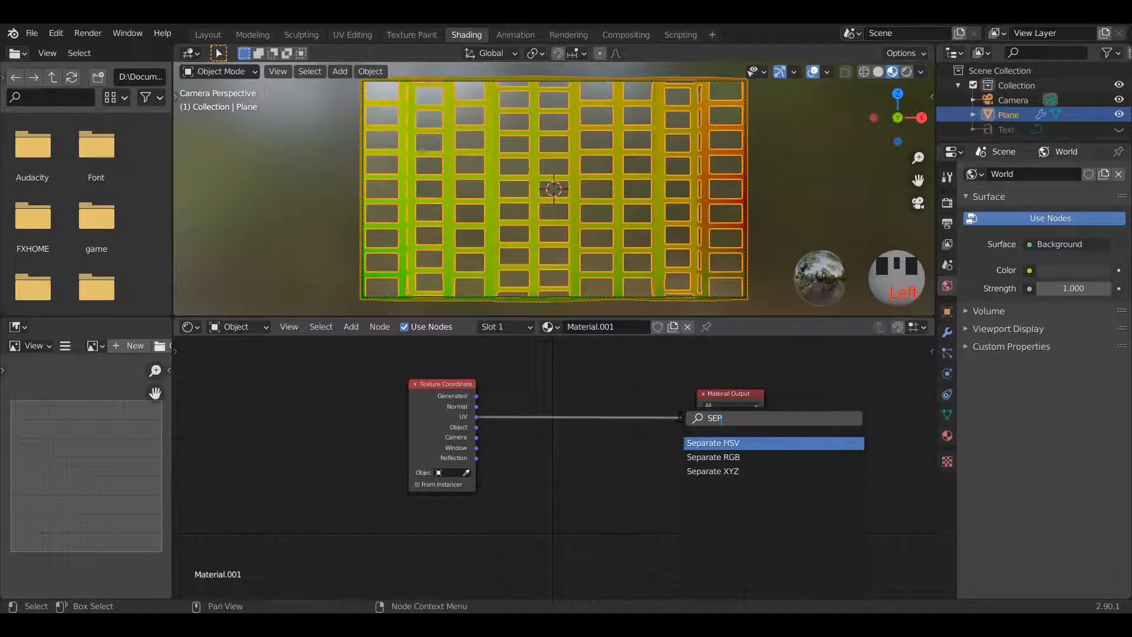
{"action": "left_click", "coordinate": [744, 471]}
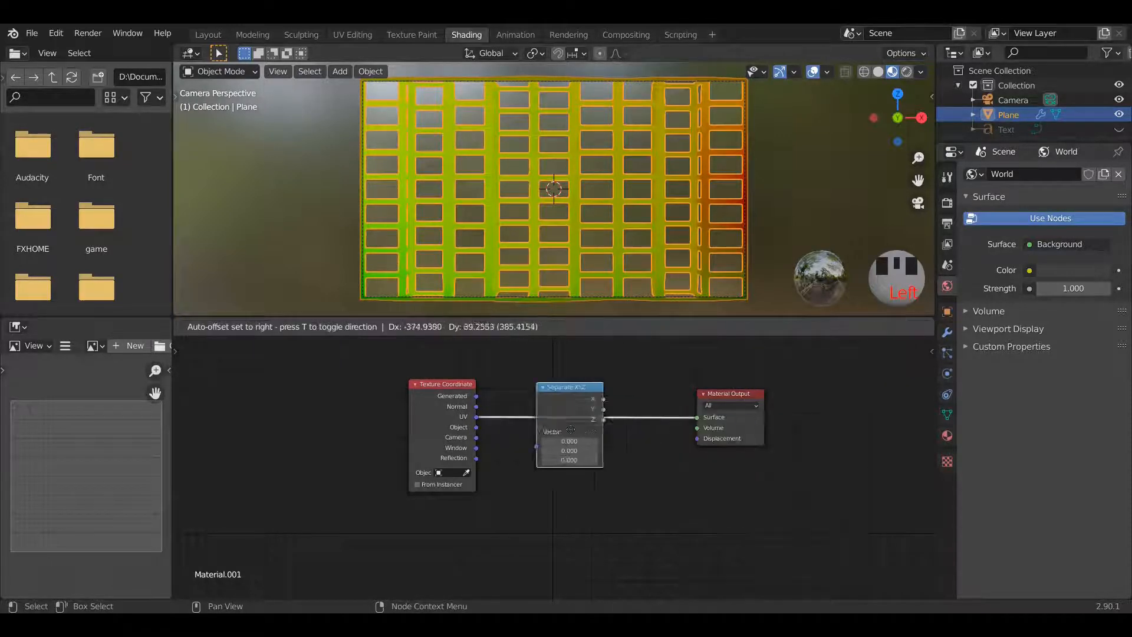
{"action": "left_click", "coordinate": [601, 426]}
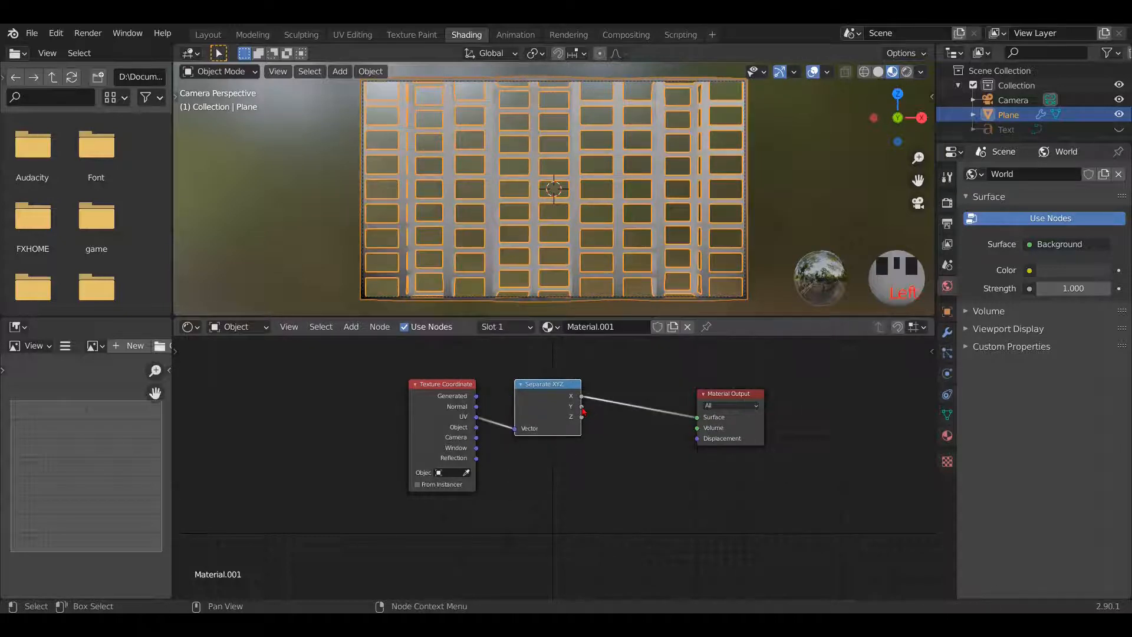
{"action": "left_click_drag", "start_coordinate": [582, 407], "coordinate": [697, 417]}
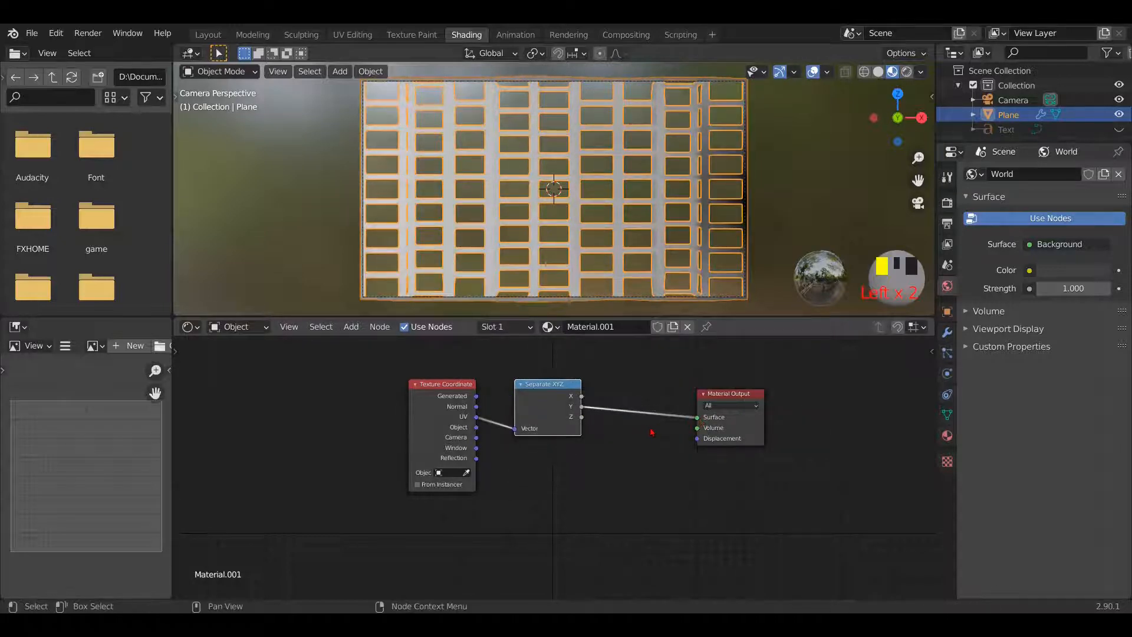
- Insert a Math node in Add mode between the Separate XYZ and Material Output nodes
{"action": "key", "text": "shift+a"}
{"action": "type", "text": "s"}
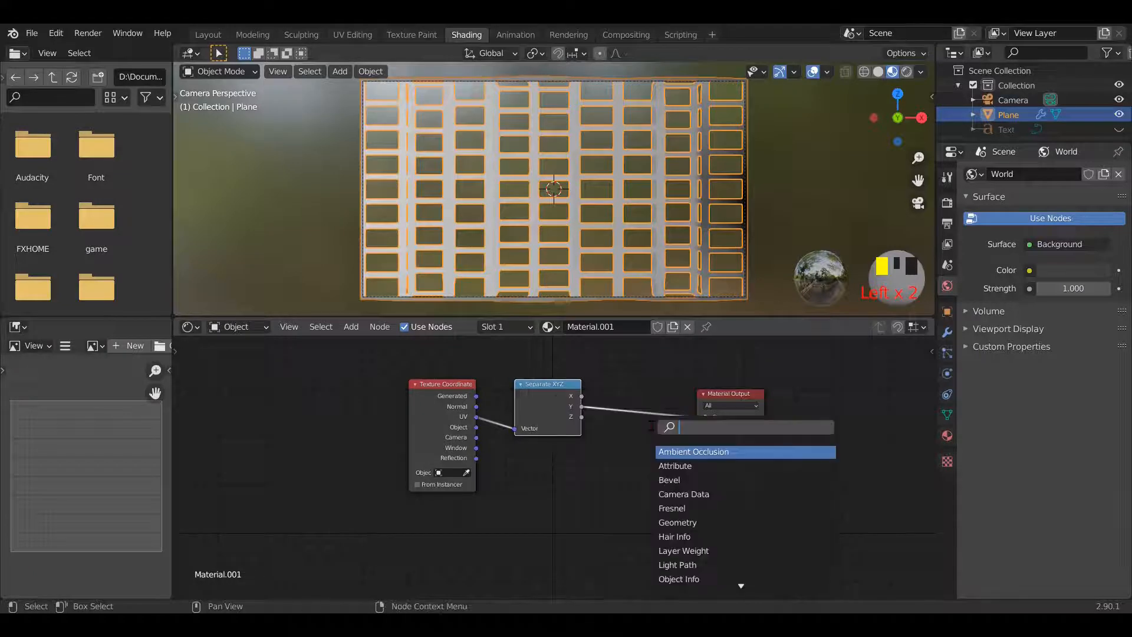
{"action": "type", "text": "add"}
{"action": "key", "text": "Return"}
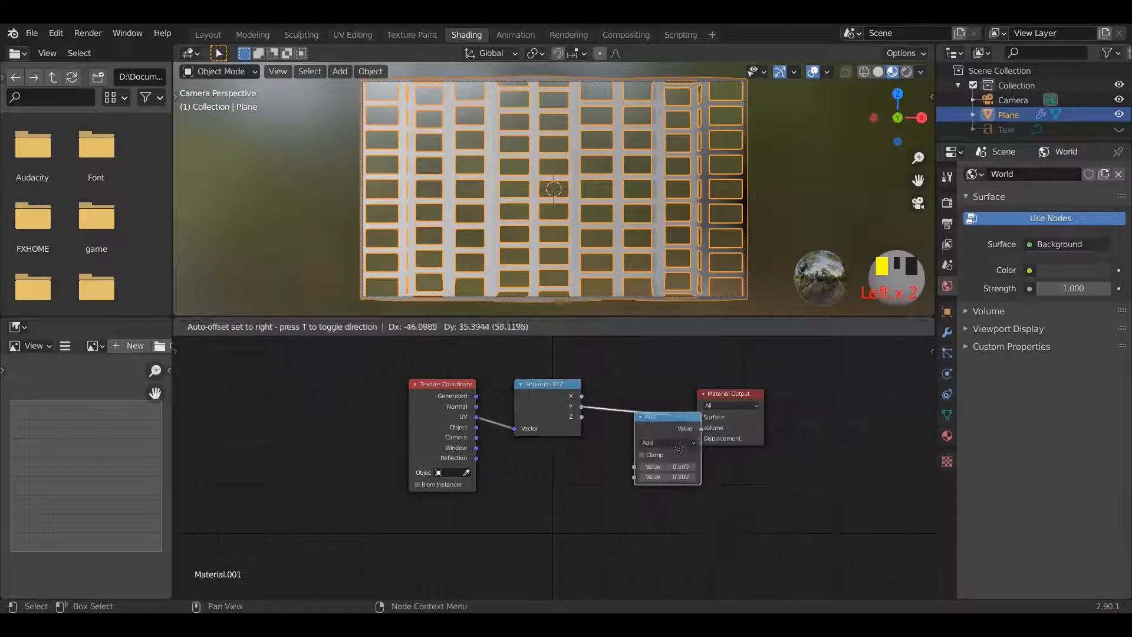
{"action": "left_click", "coordinate": [651, 440]}
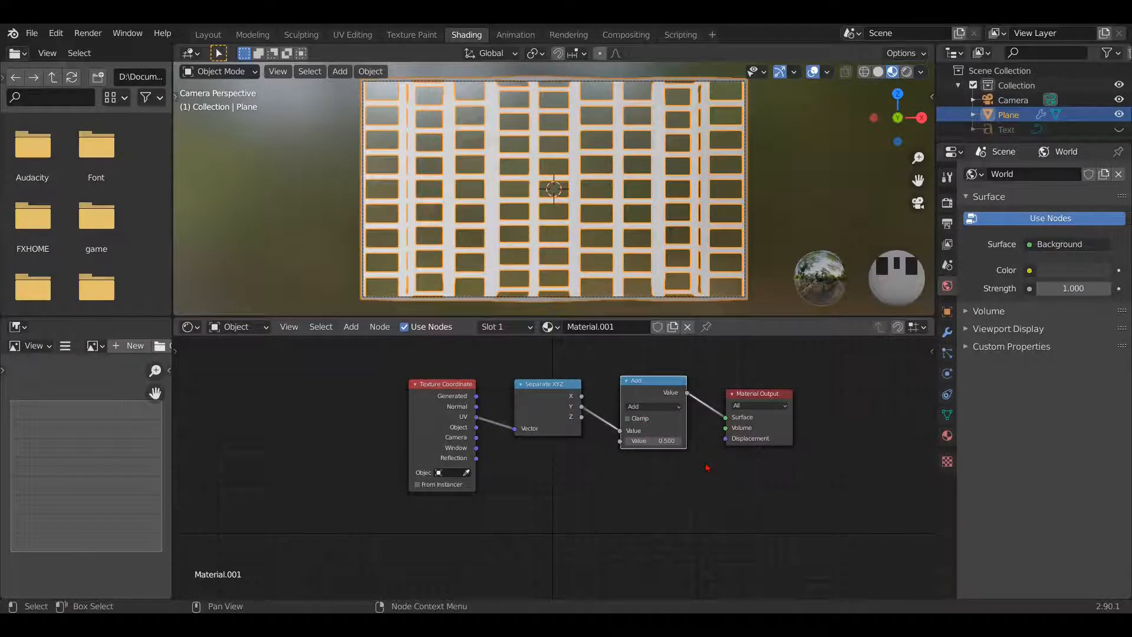
- Move the Texture Coordinate, Separate XYZ and Add nodes left and insert an Emission node before the Material Output
{"action": "left_click_drag", "start_coordinate": [433, 350], "coordinate": [660, 421]}
{"action": "key", "text": "g"}
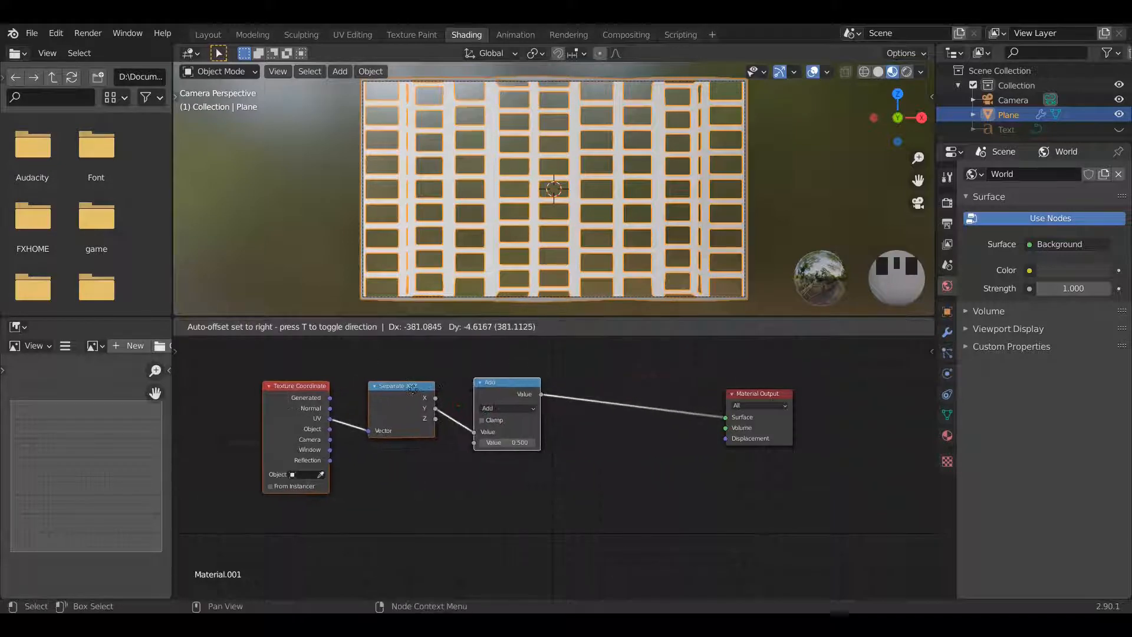
{"action": "left_click", "coordinate": [421, 409]}
{"action": "key", "text": "shift+a"}
{"action": "left_click", "coordinate": [544, 442]}
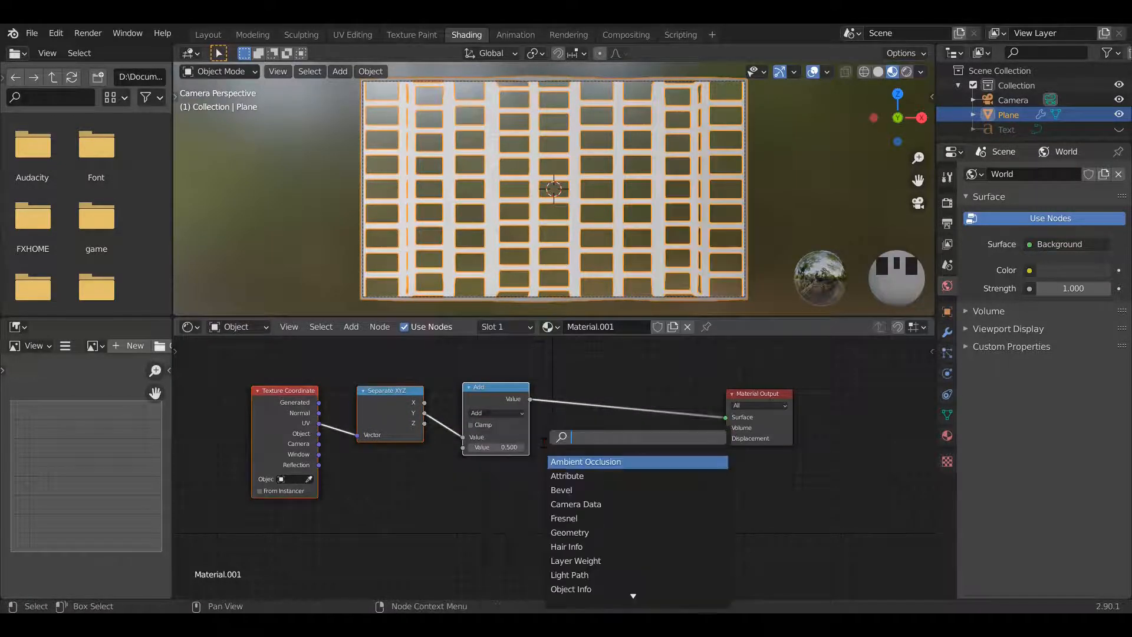
{"action": "type", "text": "EM"}
{"action": "left_click", "coordinate": [600, 463]}
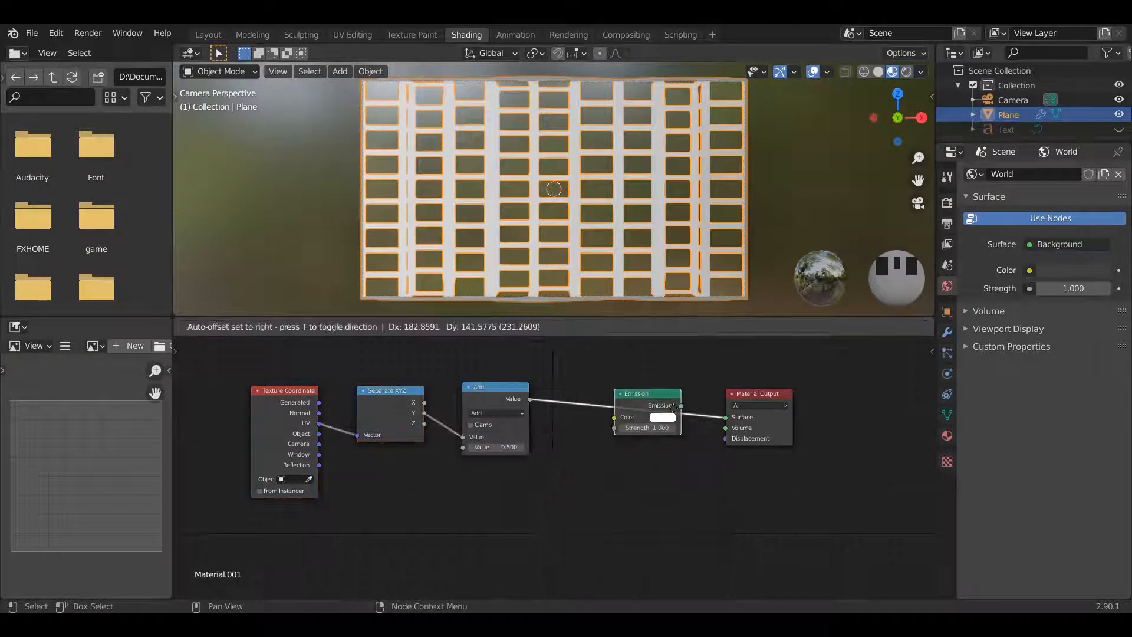
{"action": "left_click", "coordinate": [695, 416]}
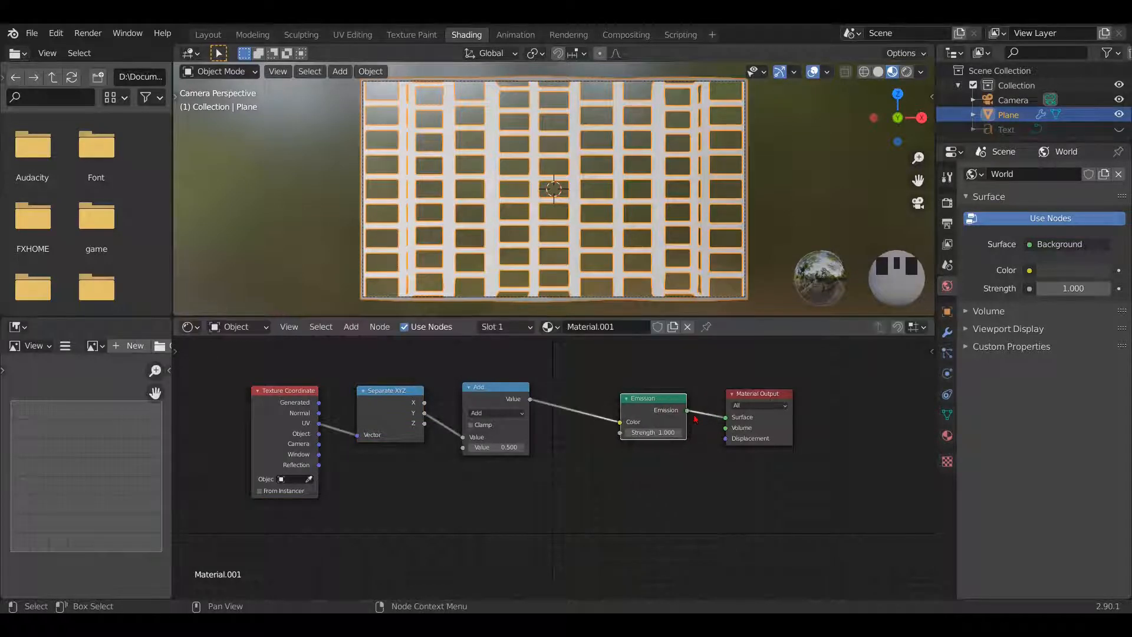
- Shift the Emission node right and insert a ColorRamp node between it and the Add node
{"action": "left_click_drag", "start_coordinate": [666, 407], "coordinate": [753, 403]}
{"action": "key", "text": "shift+a"}
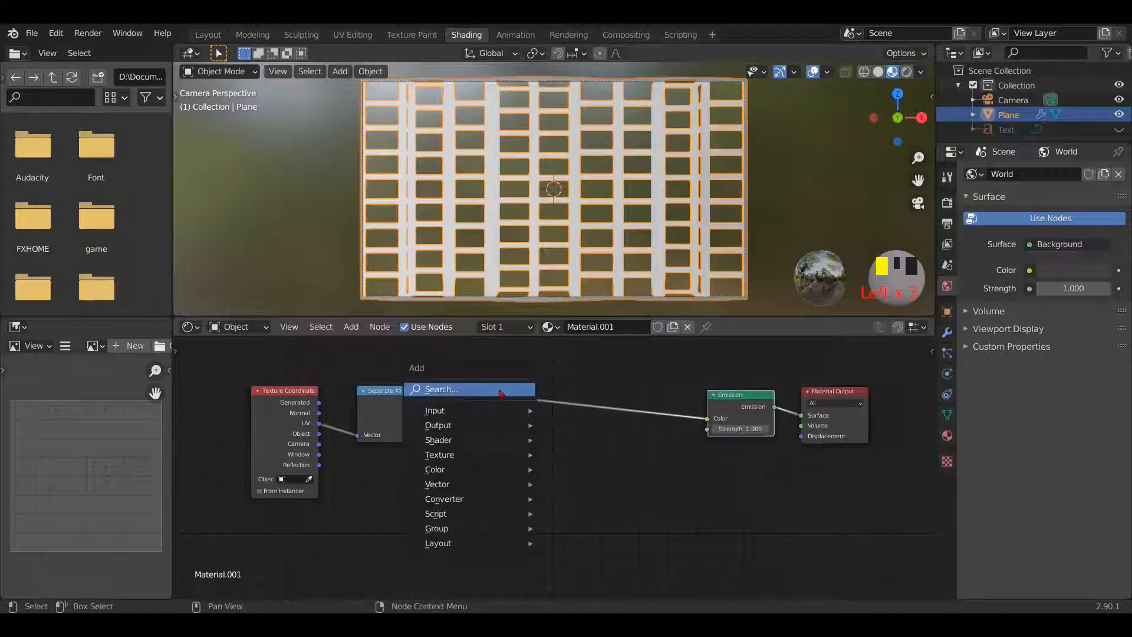
{"action": "left_click", "coordinate": [498, 388]}
{"action": "type", "text": "colorramp"}
{"action": "key", "text": "Return"}
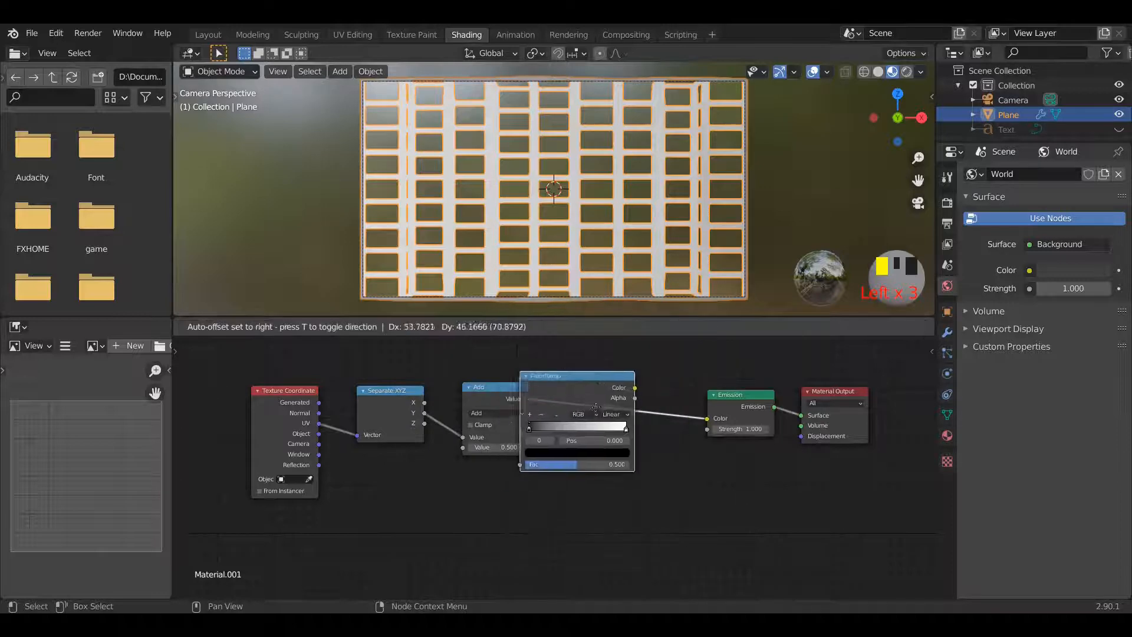
{"action": "left_click", "coordinate": [634, 415]}
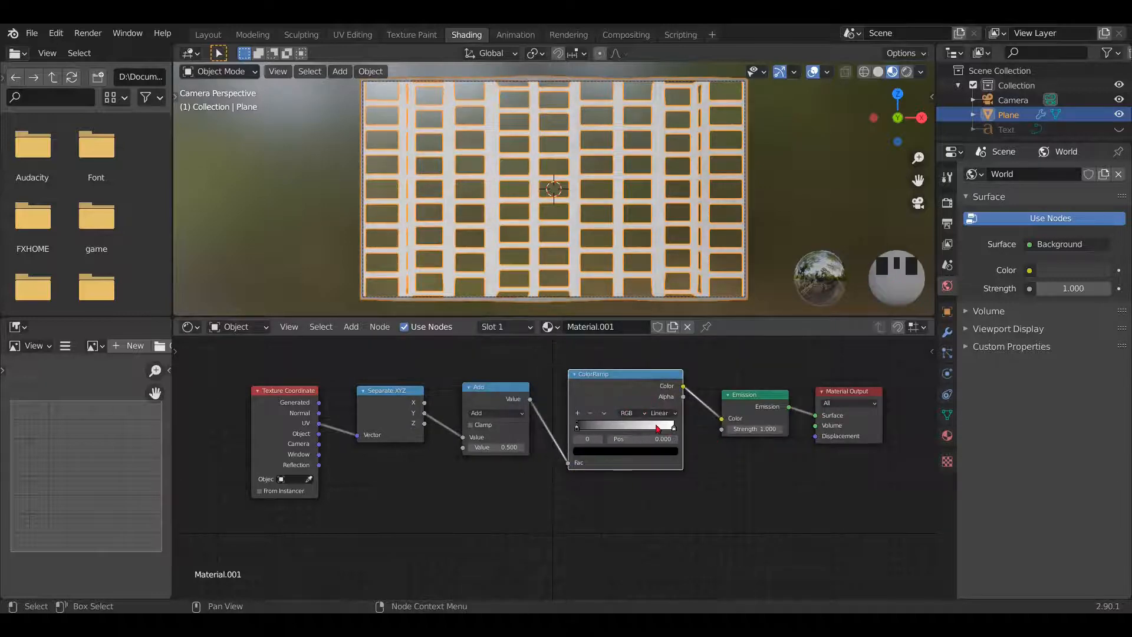
- Make the ColorRamp's stop at position 1.000 bright sky blue and set the Emission strength to 5
{"action": "left_click", "coordinate": [658, 429]}
{"action": "left_click", "coordinate": [625, 451]}
{"action": "left_click", "coordinate": [620, 322]}
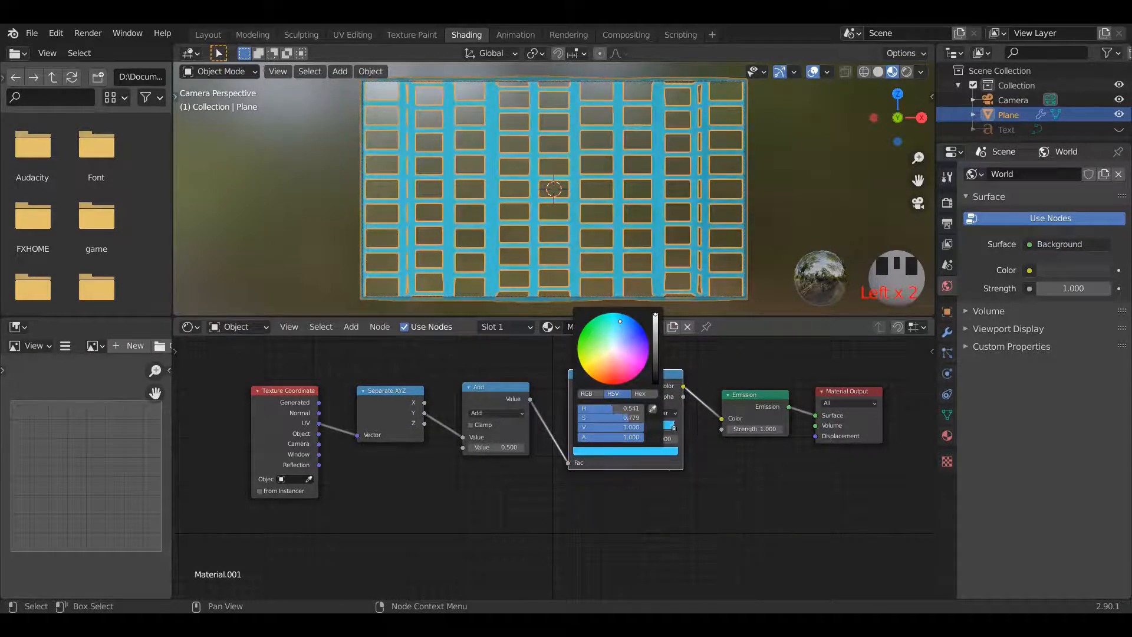
{"action": "left_click_drag", "start_coordinate": [620, 321], "coordinate": [624, 321]}
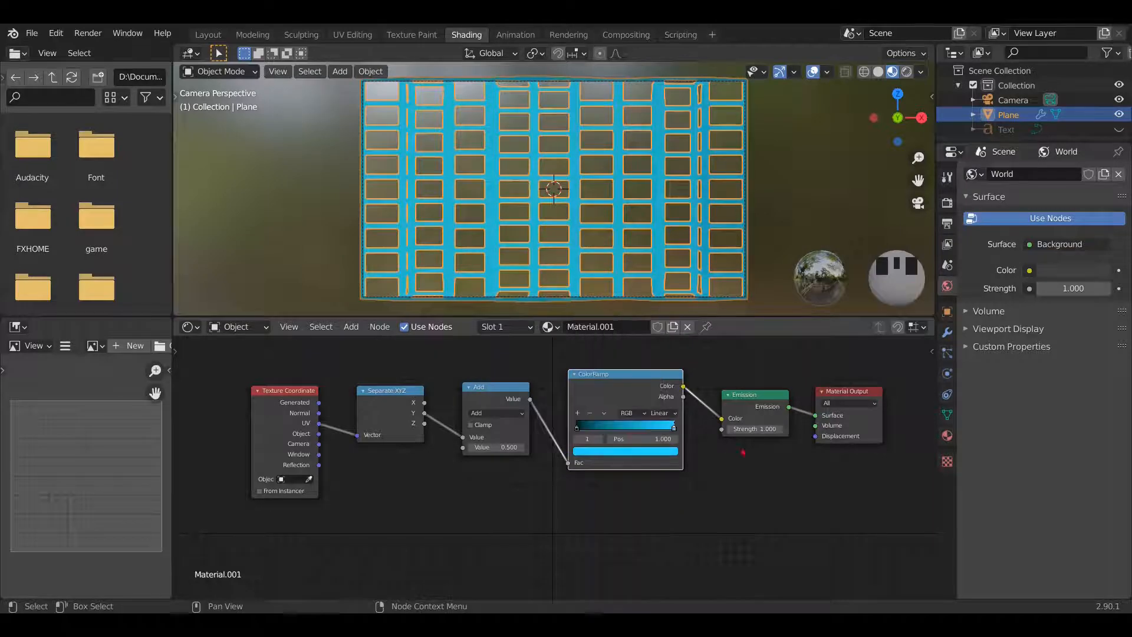
{"action": "left_click", "coordinate": [761, 429]}
{"action": "type", "text": "5"}
{"action": "left_click", "coordinate": [756, 429]}
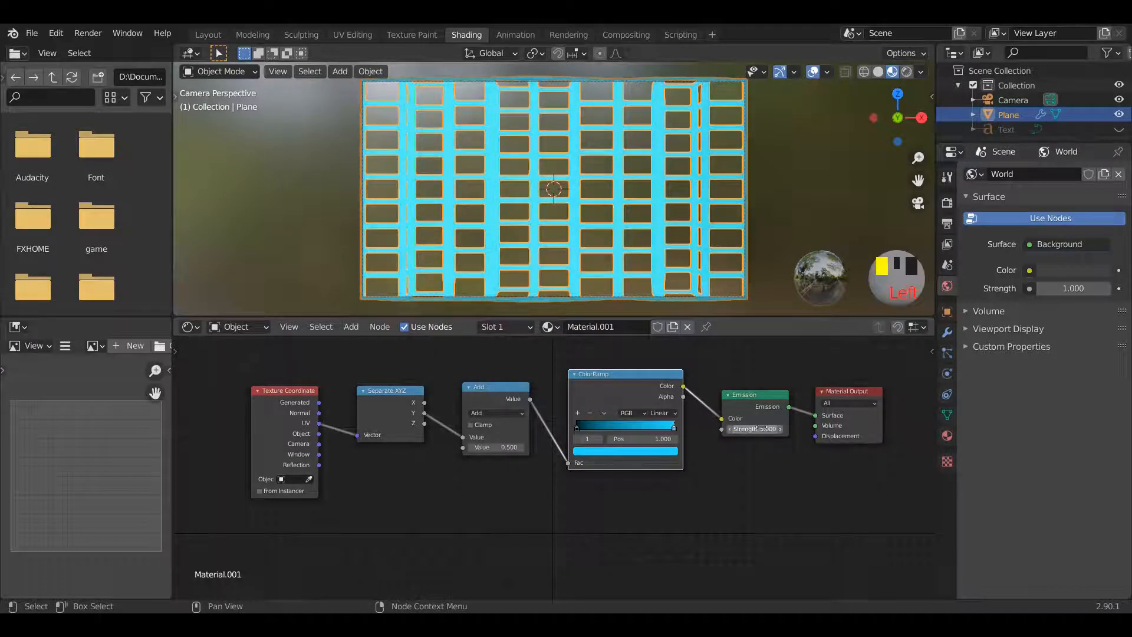
- Try an Add node value of -0.300 and set the ColorRamp's interpolation to Constant
{"action": "scroll", "coordinate": [567, 500], "scroll_direction": "up", "scroll_amount": 2}
{"action": "mouse_move", "coordinate": [483, 442]}
{"action": "left_mouse_down"}
{"action": "mouse_move", "coordinate": [448, 442]}
{"action": "mouse_move", "coordinate": [484, 442]}
{"action": "left_mouse_up"}
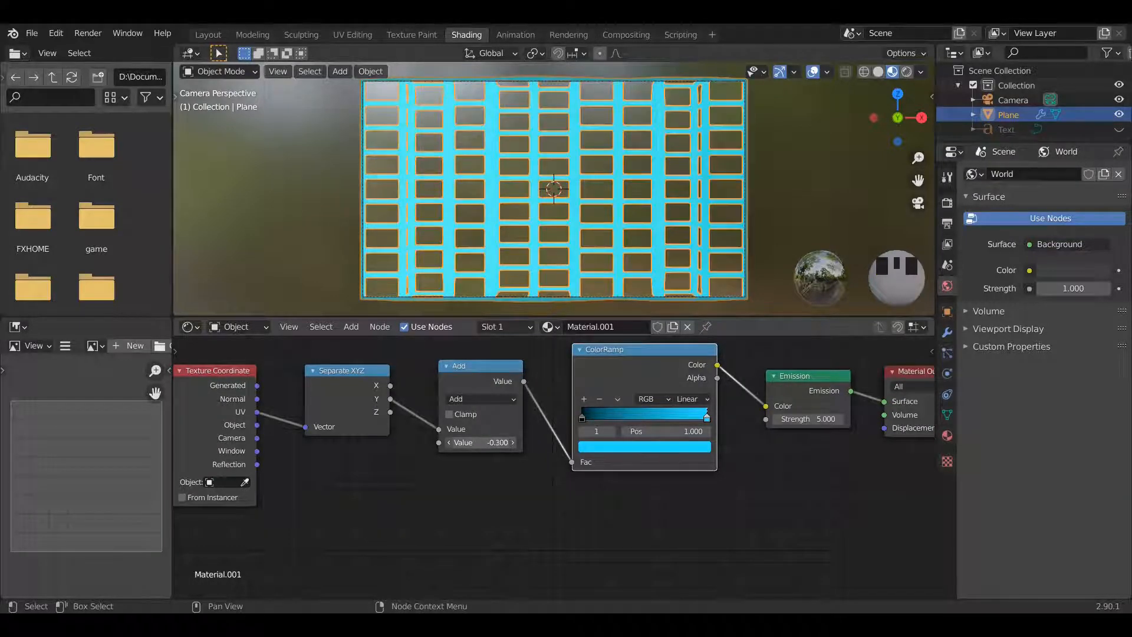
{"action": "left_click", "coordinate": [696, 406]}
{"action": "left_click", "coordinate": [707, 470]}
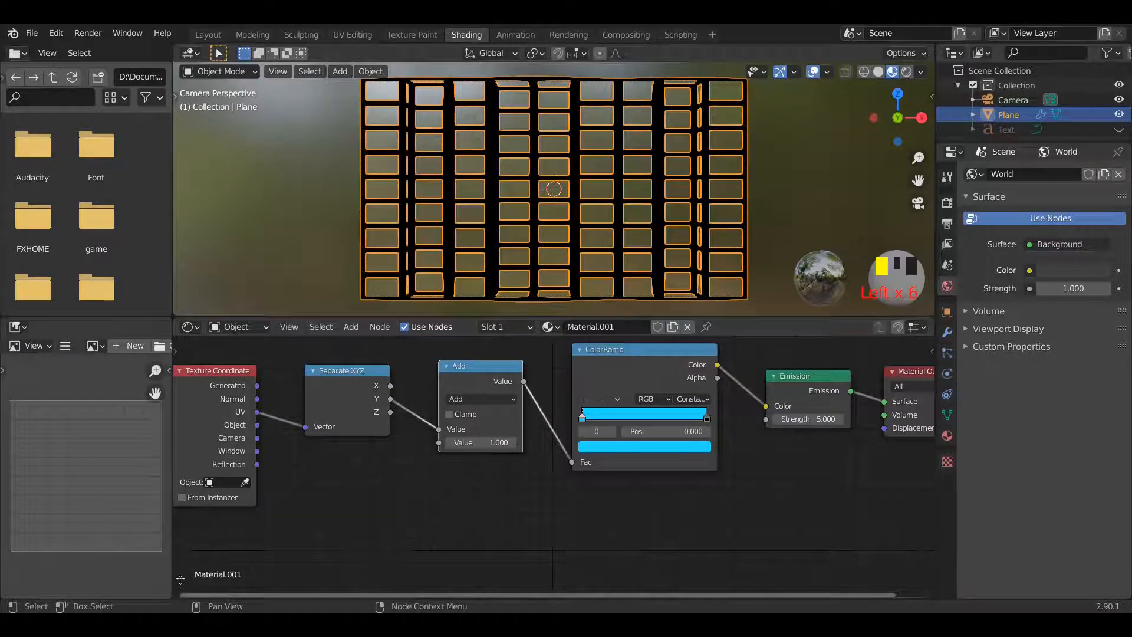
- Reveal the timeline beneath the node editor and set the animation's end frame to 120
{"action": "left_click_drag", "start_coordinate": [180, 577], "coordinate": [180, 551]}
{"action": "left_click", "coordinate": [190, 557]}
{"action": "left_click", "coordinate": [362, 451]}
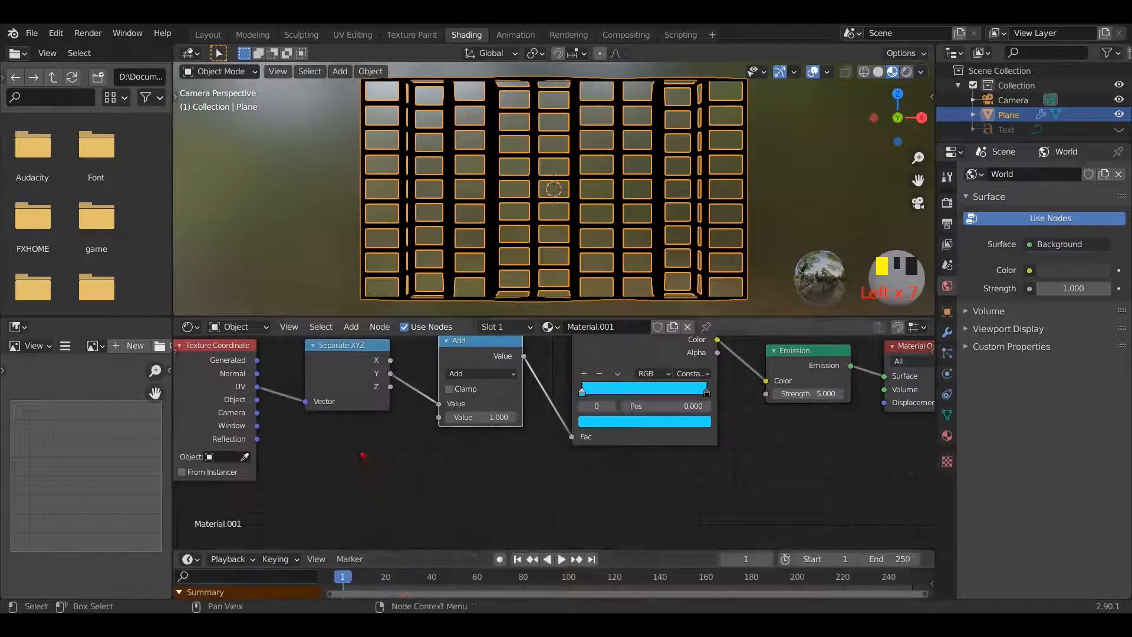
{"action": "left_click", "coordinate": [896, 558]}
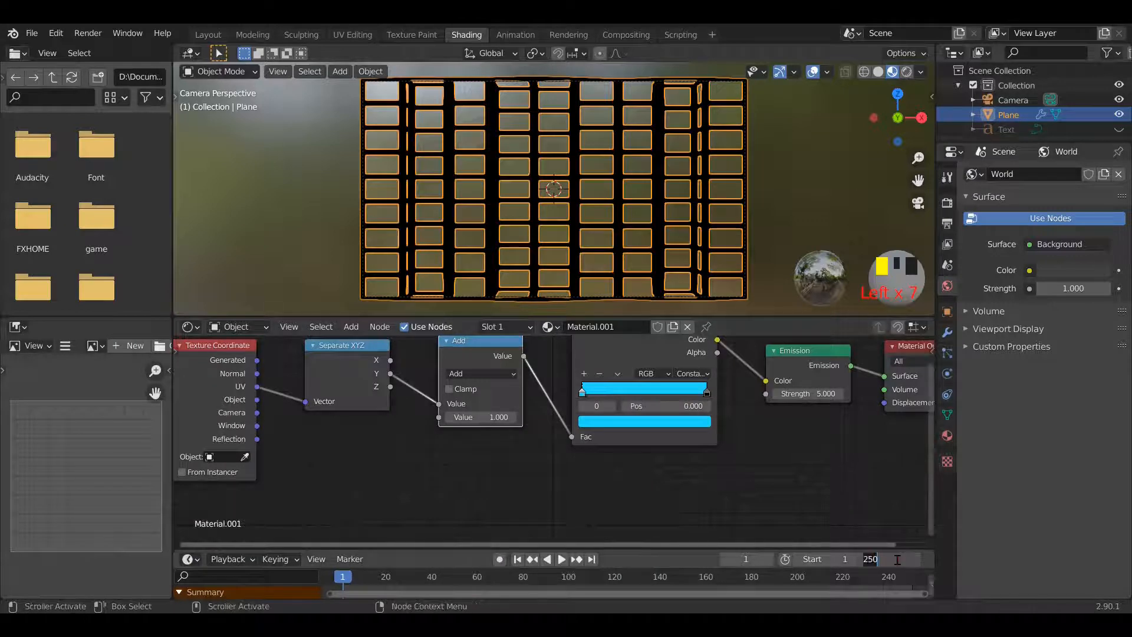
{"action": "key", "text": "Return"}
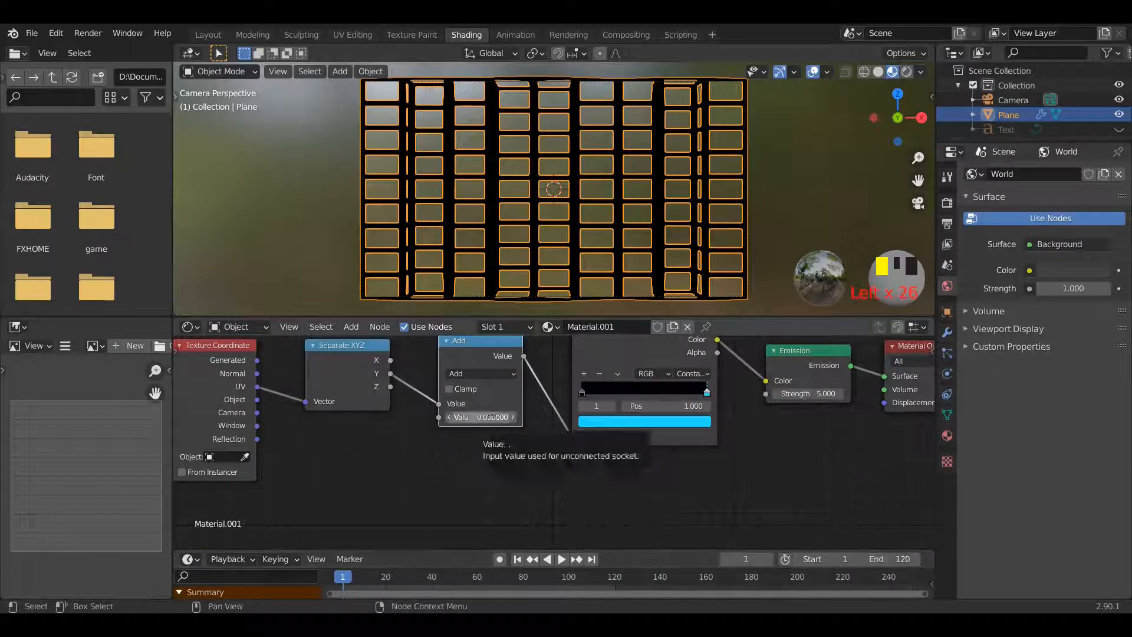
- Set the Add node's value to 0 and insert a keyframe for it at frame 1
{"action": "left_click", "coordinate": [492, 416]}
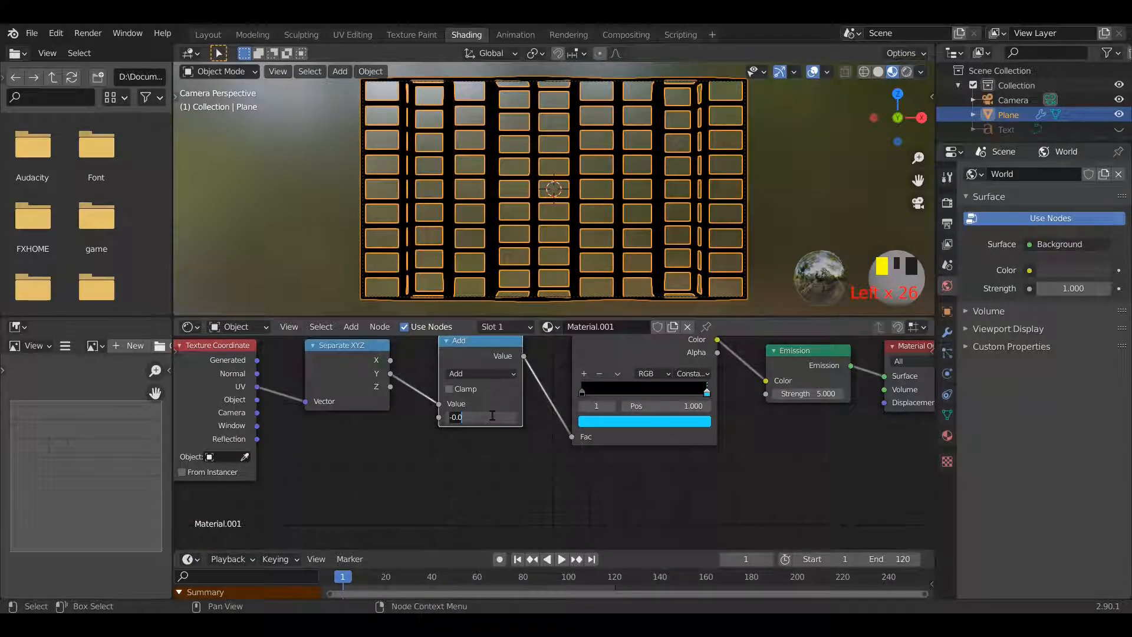
{"action": "type", "text": "0"}
{"action": "left_click", "coordinate": [491, 415]}
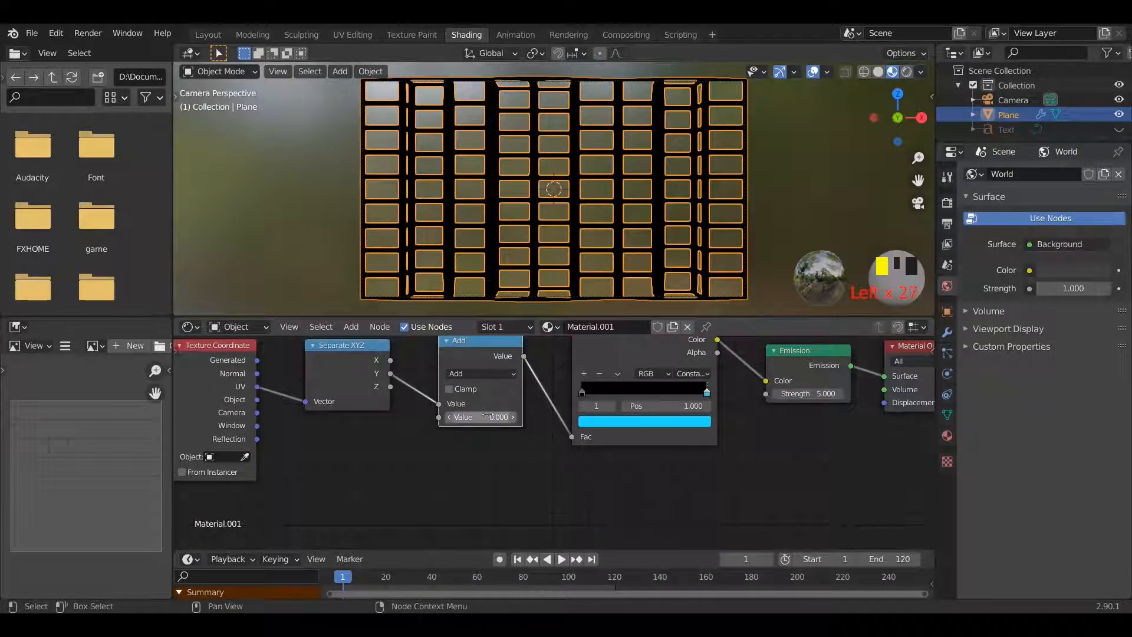
{"action": "right_click", "coordinate": [480, 415]}
{"action": "left_click", "coordinate": [479, 412]}
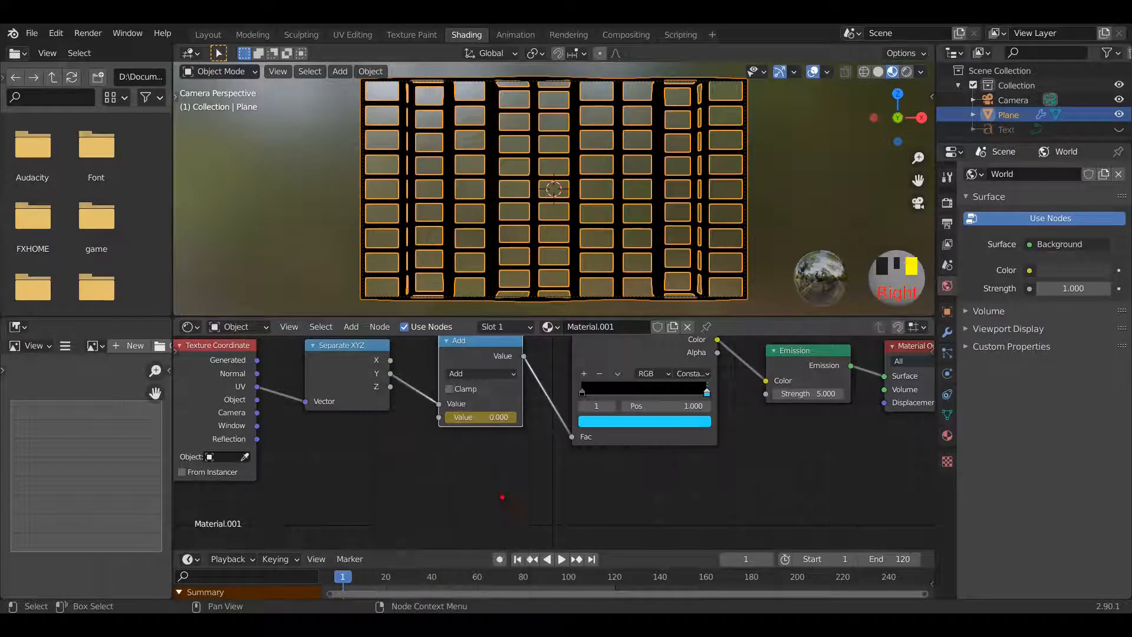
- Keyframe the Add node's value at 1 on frame 120 and play back the colour sweep
{"action": "left_click", "coordinate": [591, 559]}
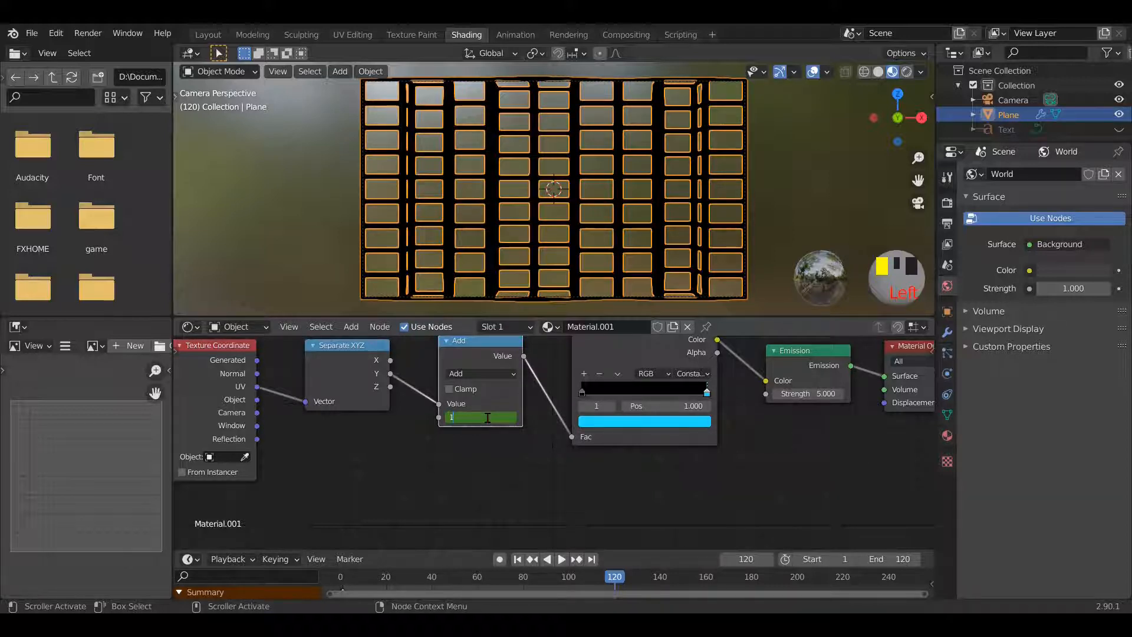
{"action": "key", "text": "Return"}
{"action": "right_click", "coordinate": [484, 418]}
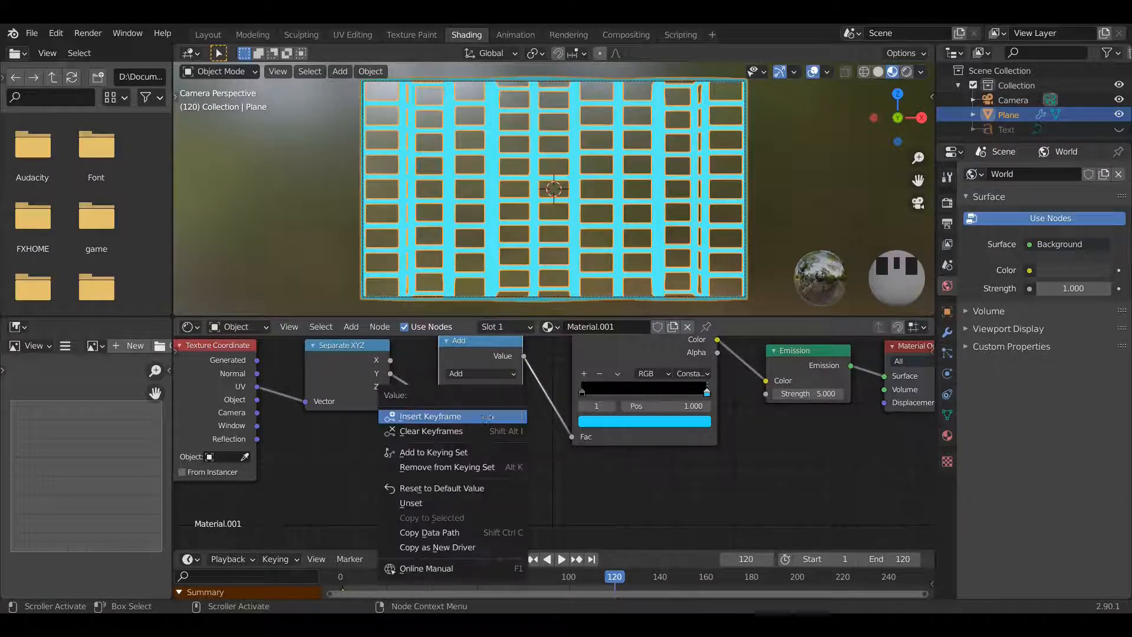
{"action": "left_click", "coordinate": [478, 412]}
{"action": "left_click", "coordinate": [561, 558]}
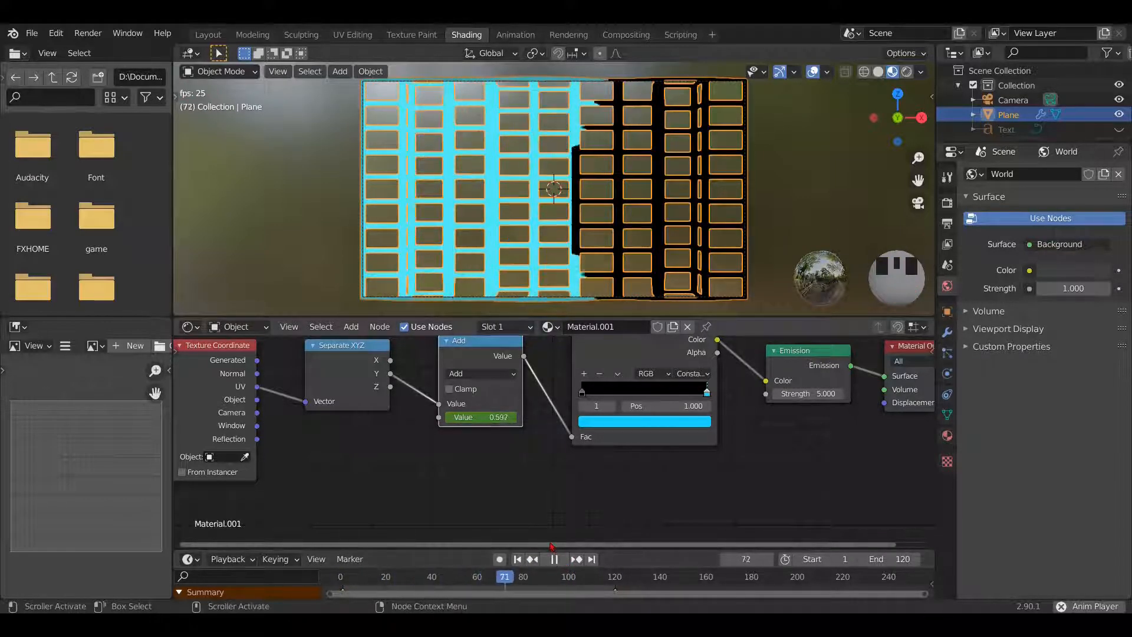
{"action": "left_click", "coordinate": [555, 558]}
- Preview the backdrop animation through the camera with Rendered shading in the Layout workspace
{"action": "middle_click_drag", "start_coordinate": [507, 478], "coordinate": [517, 481]}
{"action": "middle_click_drag", "start_coordinate": [271, 88], "coordinate": [254, 37]}
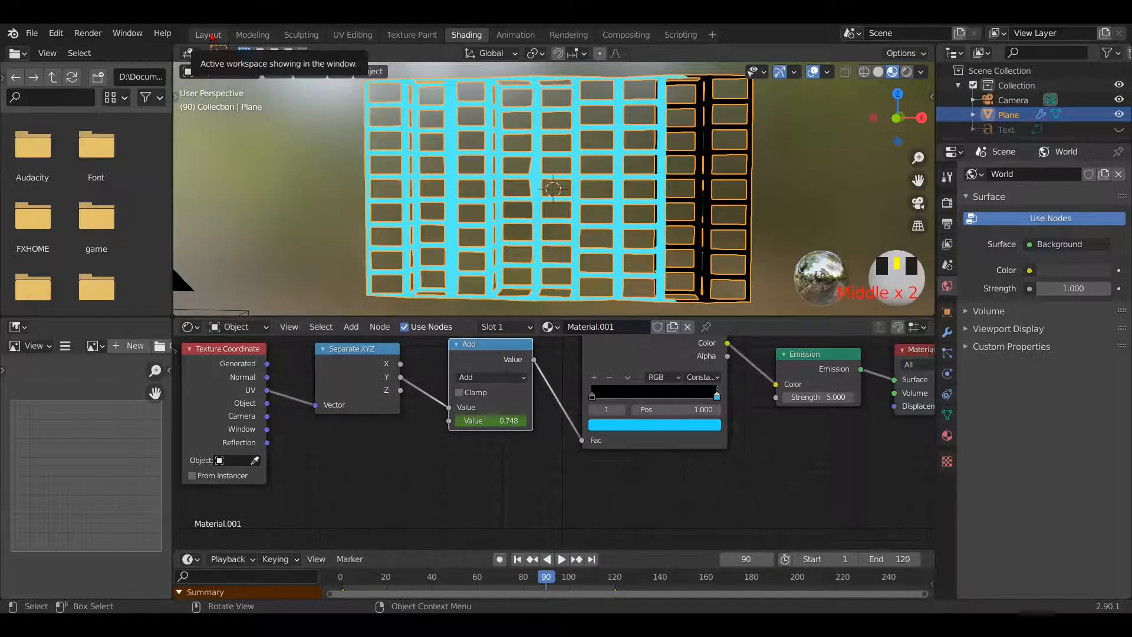
{"action": "left_click", "coordinate": [209, 35]}
{"action": "mouse_move", "coordinate": [531, 319]}
{"action": "middle_mouse_down"}
{"action": "mouse_move", "coordinate": [551, 323]}
{"action": "mouse_move", "coordinate": [436, 341]}
{"action": "middle_mouse_up"}
{"action": "key", "text": "KP_0"}
{"action": "scroll", "coordinate": [552, 323], "scroll_direction": "down", "scroll_amount": 2}
{"action": "scroll", "coordinate": [551, 323], "scroll_direction": "up", "scroll_amount": 2}
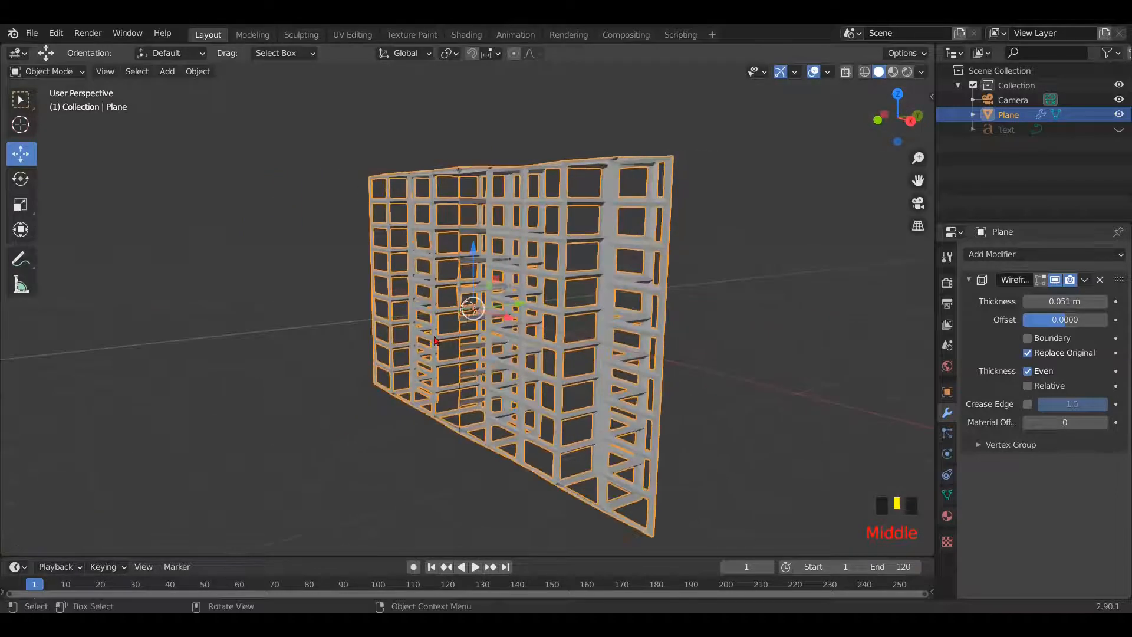
{"action": "key", "text": "KP_0"}
{"action": "left_click", "coordinate": [908, 72]}
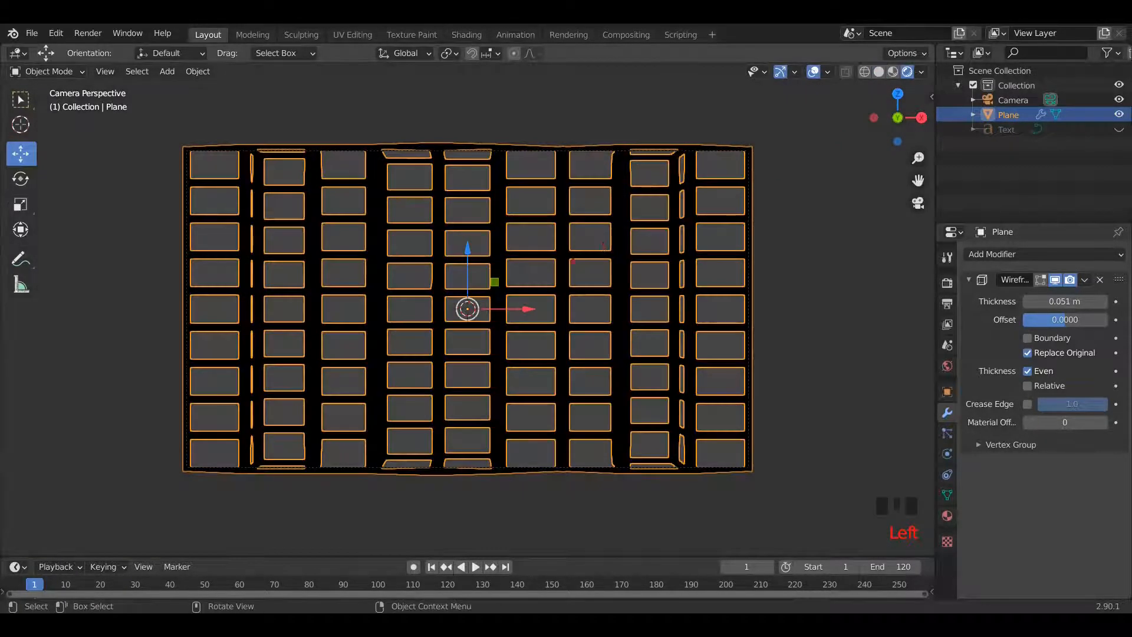
{"action": "key", "text": "space"}
{"action": "key", "text": "space"}
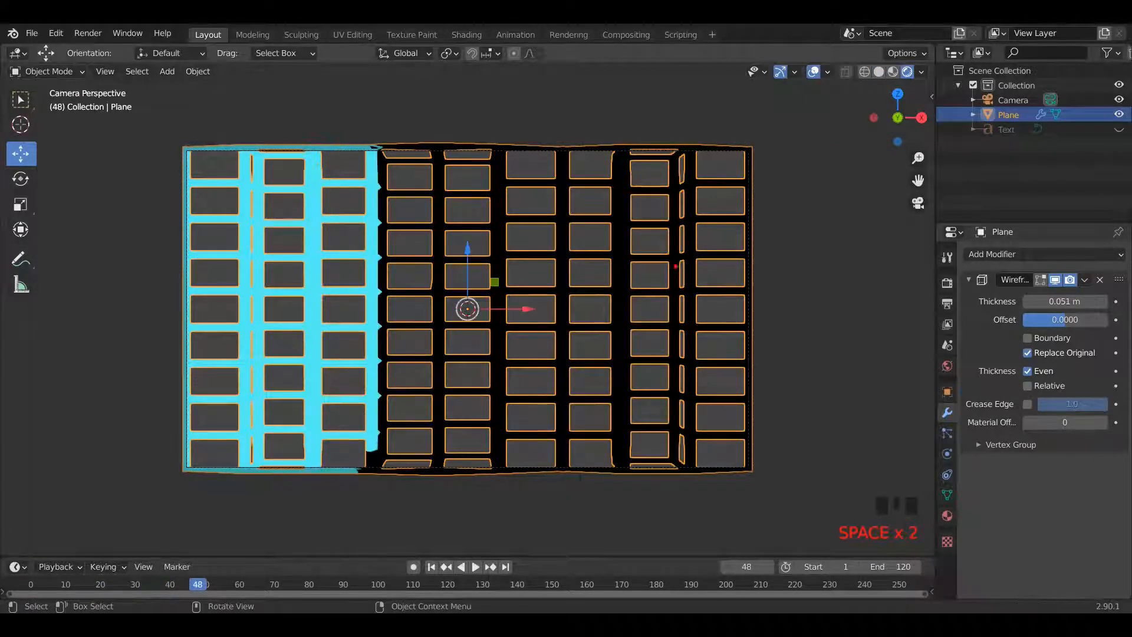
- Set the world background colour to black and replay the animation
{"action": "left_click", "coordinate": [947, 366]}
{"action": "left_click", "coordinate": [1073, 351]}
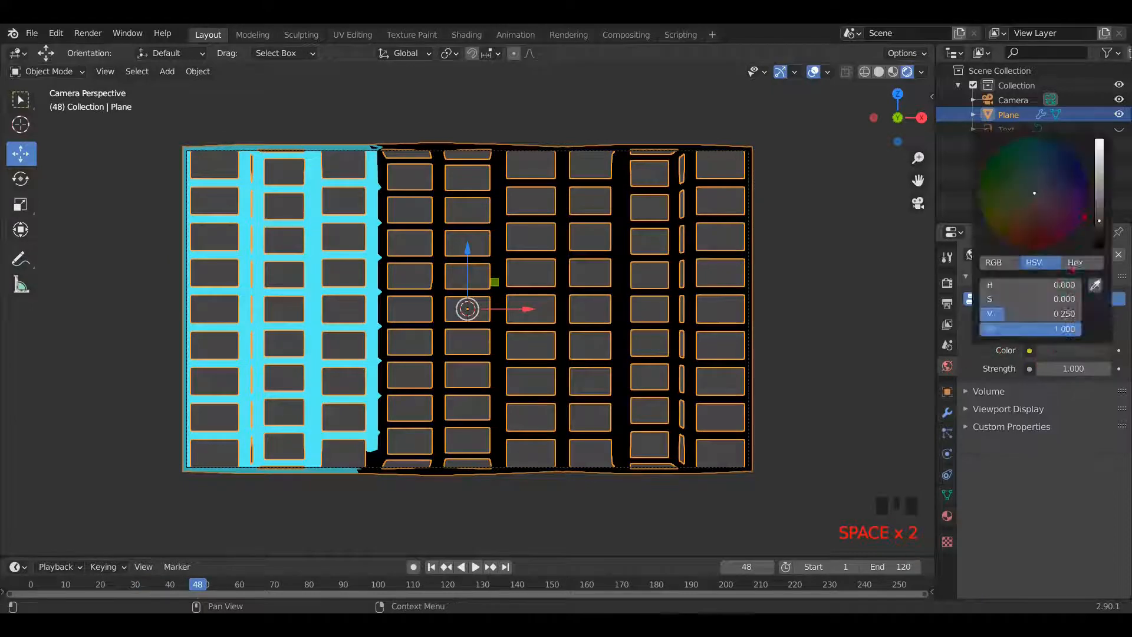
{"action": "left_click", "coordinate": [1099, 246]}
{"action": "key", "text": "space"}
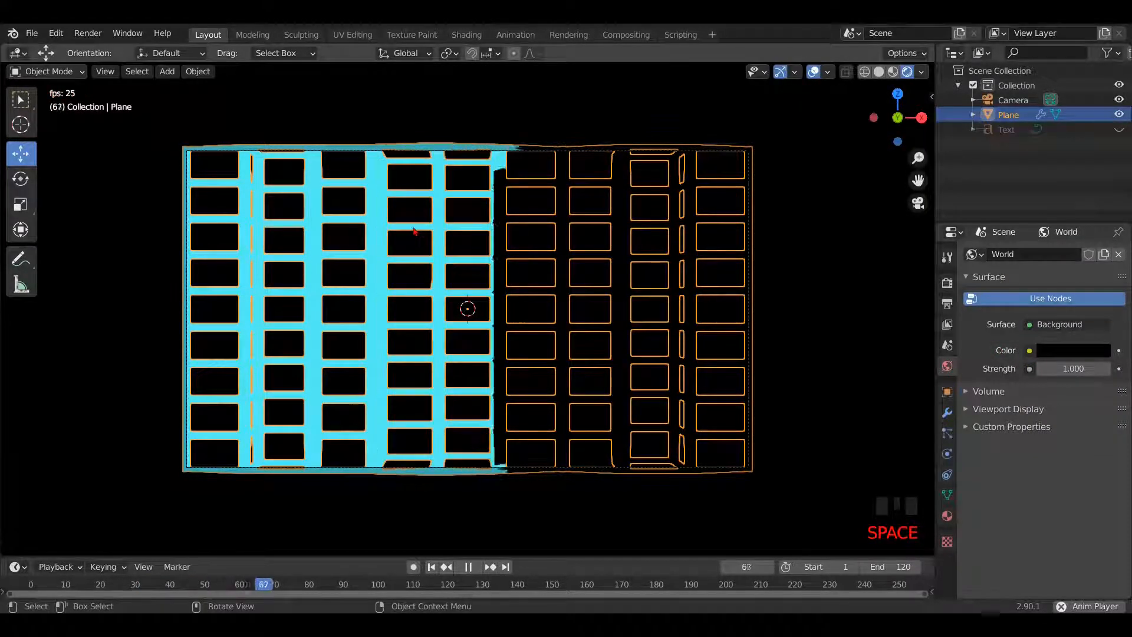
- Flatten the backdrop plane by scaling its whole mesh to 0 along the Y axis in Edit Mode
{"action": "key", "text": "Left"}
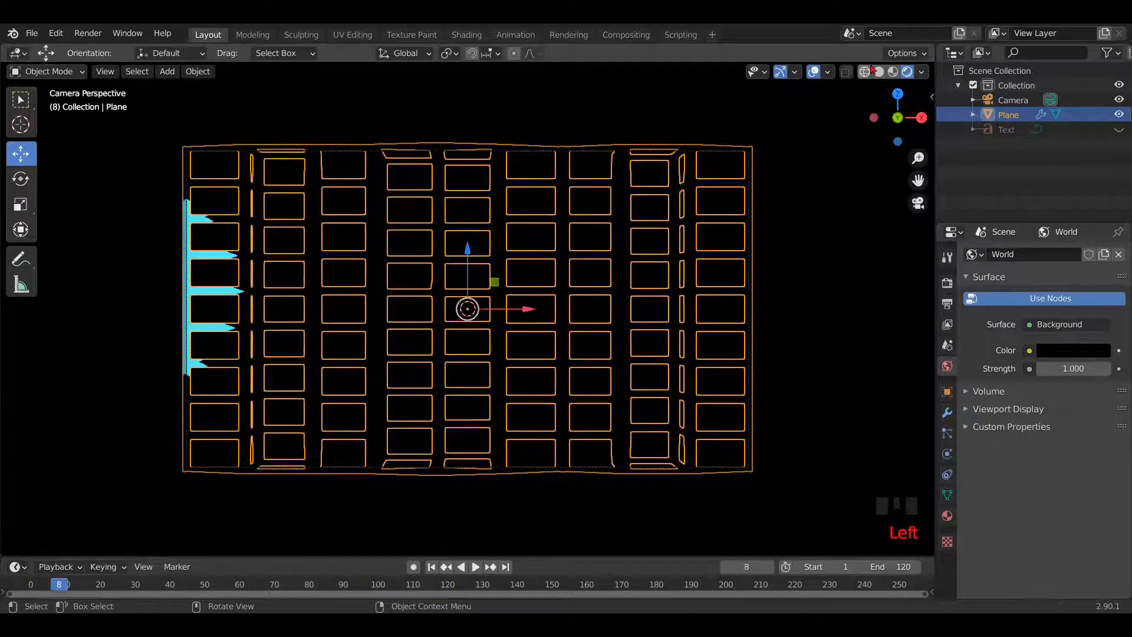
{"action": "left_click", "coordinate": [879, 72]}
{"action": "key", "text": "Tab"}
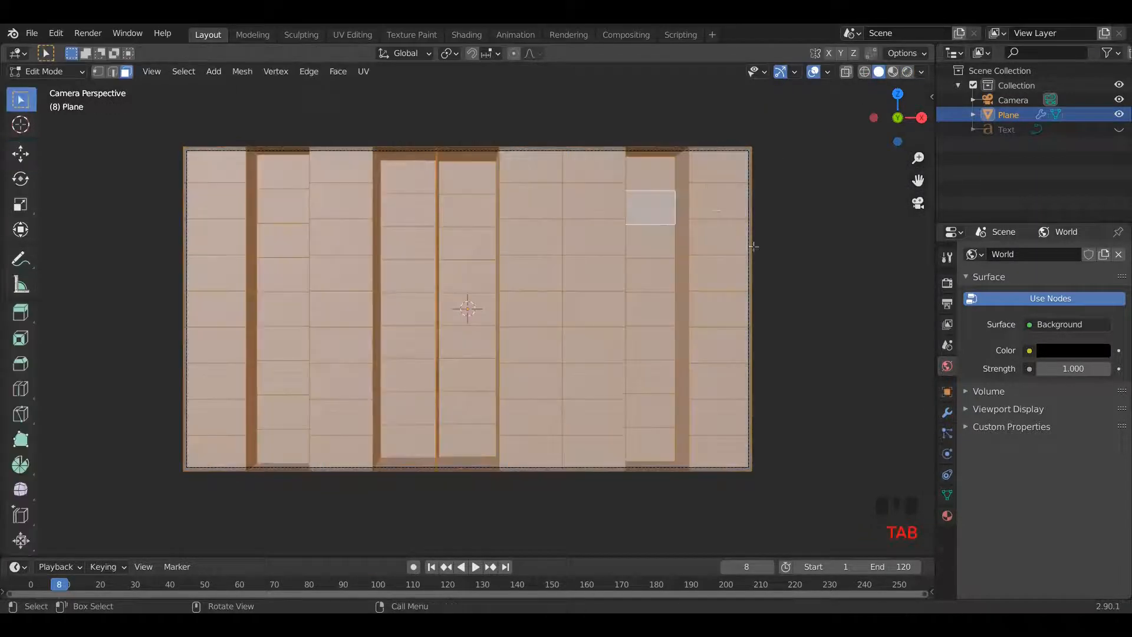
{"action": "middle_click_drag", "start_coordinate": [803, 282], "coordinate": [733, 301]}
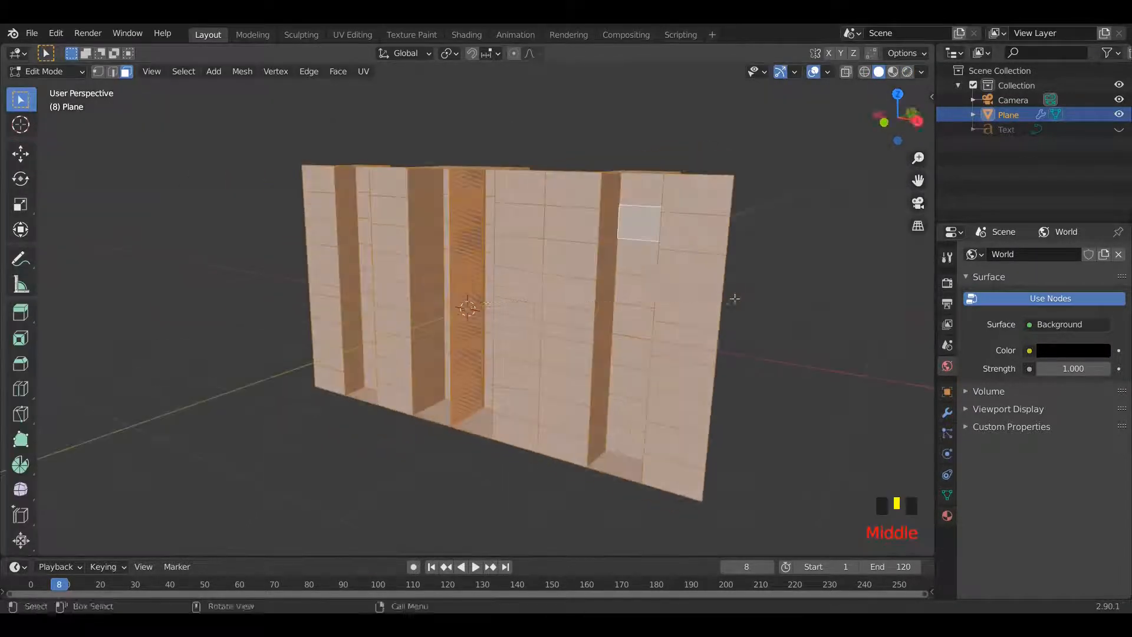
{"action": "key", "text": "s"}
{"action": "key", "text": "y"}
{"action": "key", "text": "0"}
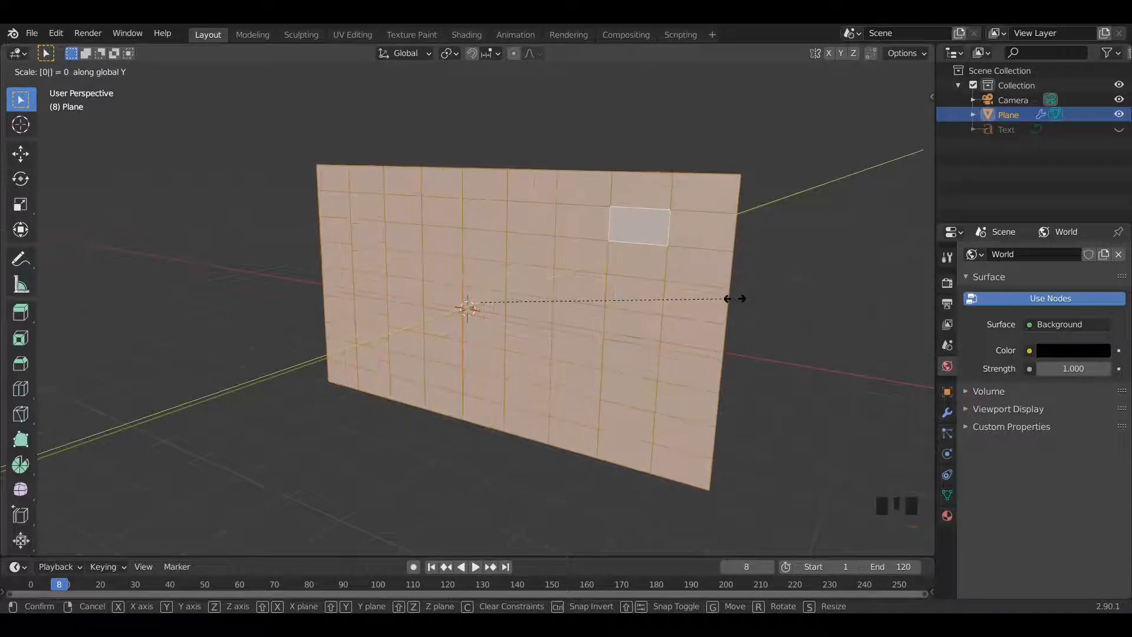
{"action": "left_click", "coordinate": [734, 299]}
{"action": "middle_click_drag", "start_coordinate": [734, 299], "coordinate": [787, 330]}
{"action": "key", "text": "Tab"}
- Replay the flattened backdrop's animation from frame 1 through the camera with Rendered shading
{"action": "scroll", "coordinate": [787, 329], "scroll_direction": "down", "scroll_amount": 2}
{"action": "middle_click_drag", "start_coordinate": [160, 422], "coordinate": [434, 313]}
{"action": "key", "text": "KP_0"}
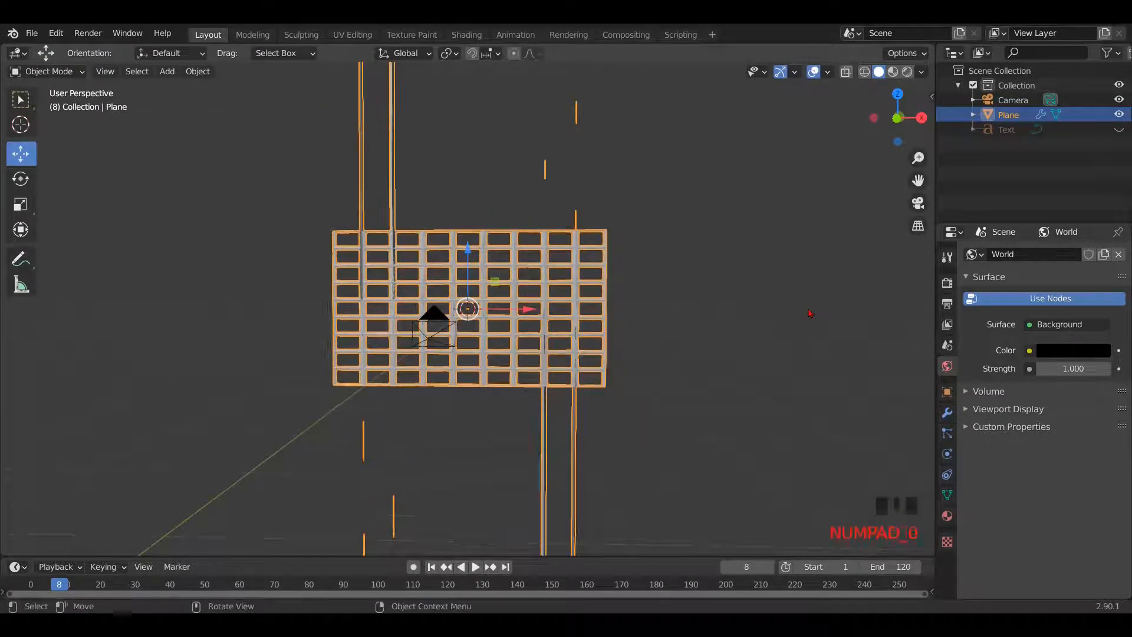
{"action": "left_click", "coordinate": [907, 71]}
{"action": "left_click", "coordinate": [431, 566]}
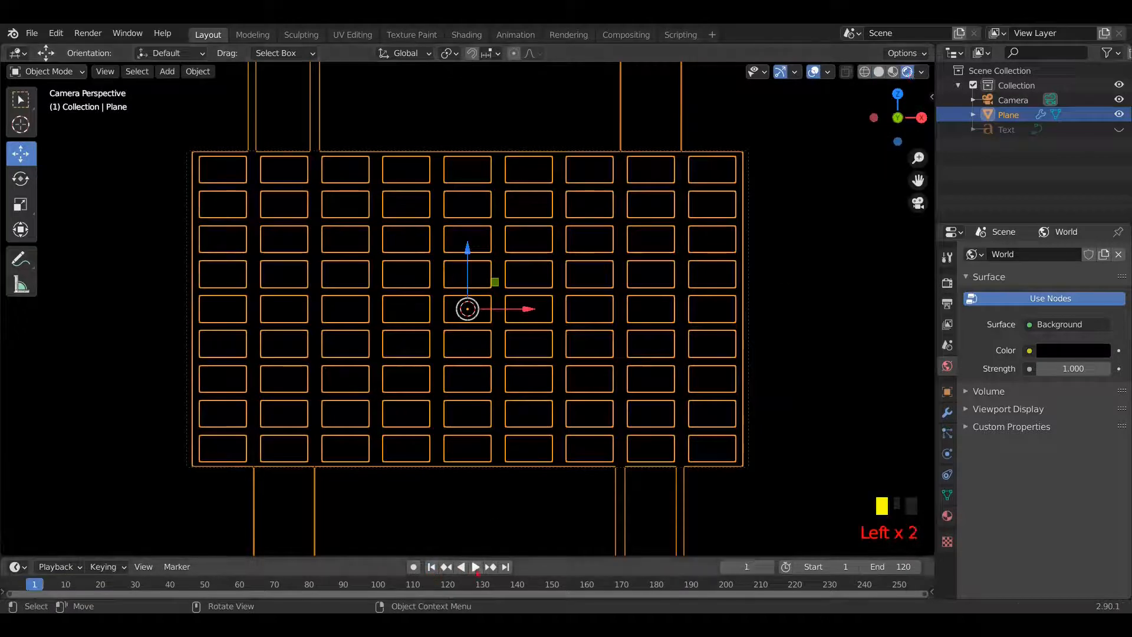
{"action": "left_click", "coordinate": [475, 567]}
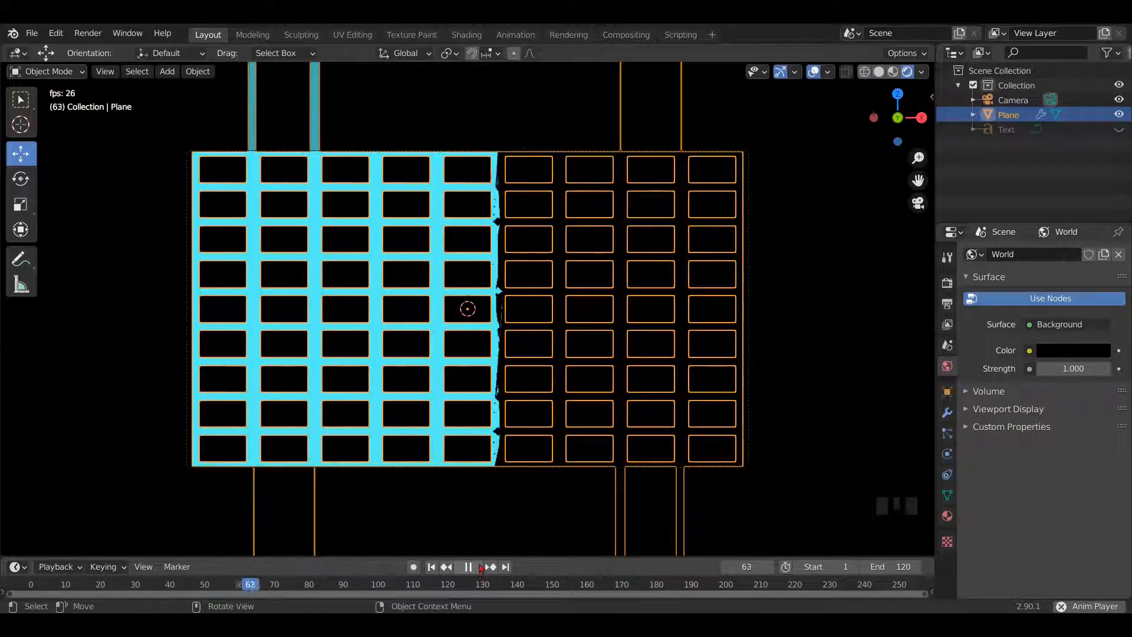
{"action": "key", "text": "space"}
- Set the thickness of the backdrop's Wireframe modifier to 0.005 m and deselect the plane
{"action": "left_click", "coordinate": [946, 413]}
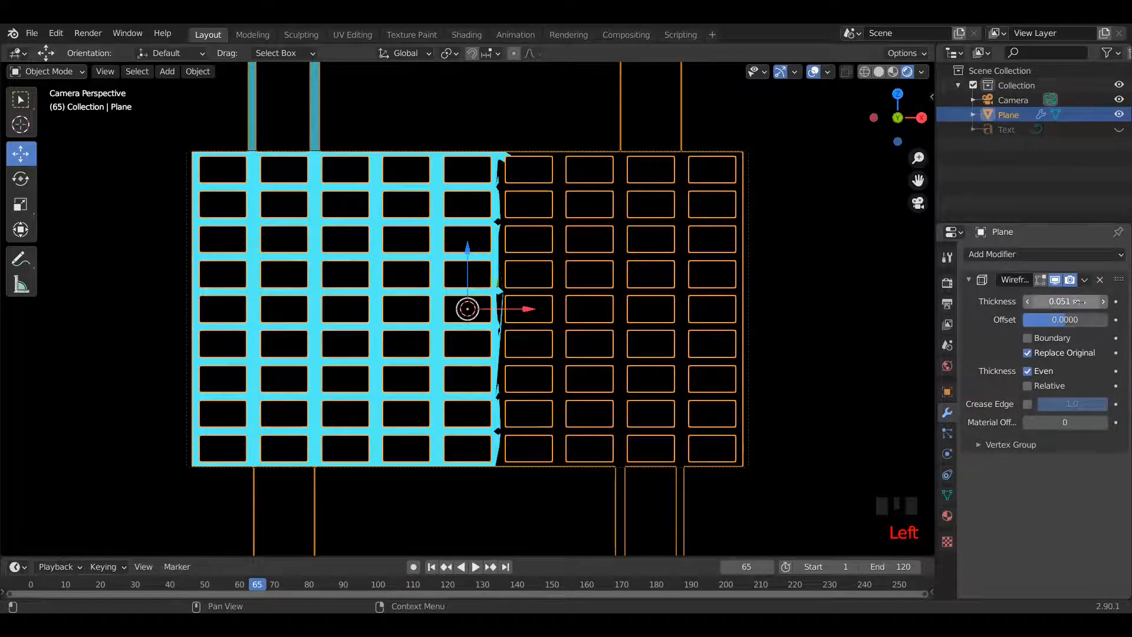
{"action": "left_click_drag", "start_coordinate": [1066, 301], "coordinate": [1039, 301]}
{"action": "left_click", "coordinate": [1103, 302]}
{"action": "left_click", "coordinate": [1103, 302]}
{"action": "left_click", "coordinate": [1103, 303]}
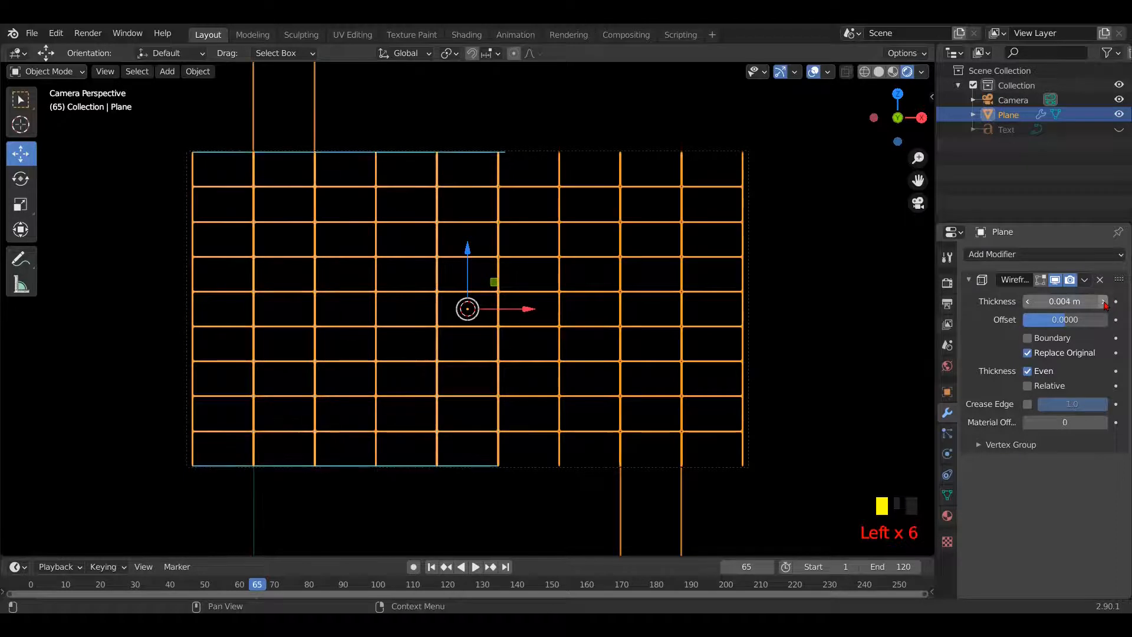
{"action": "left_click", "coordinate": [1103, 303]}
{"action": "left_click", "coordinate": [847, 279]}
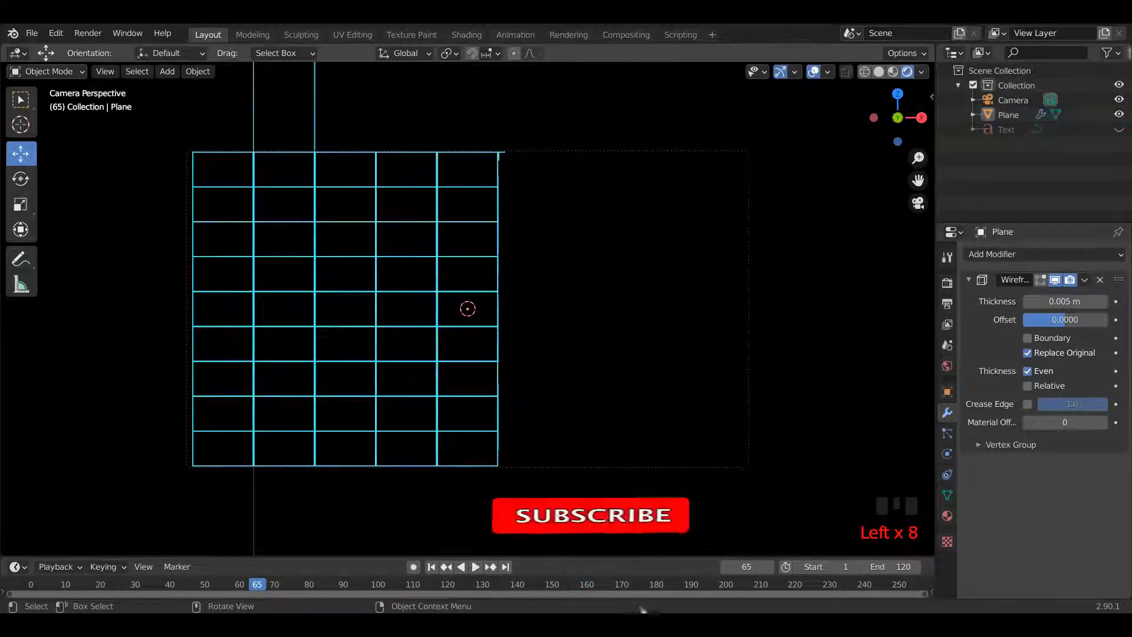
- Return to frame 1 and unhide the HAPPY NEW YEAR text object in front of the backdrop
{"action": "left_click", "coordinate": [431, 567]}
{"action": "key", "text": "space"}
{"action": "scroll", "coordinate": [507, 349], "scroll_direction": "up", "scroll_amount": 2}
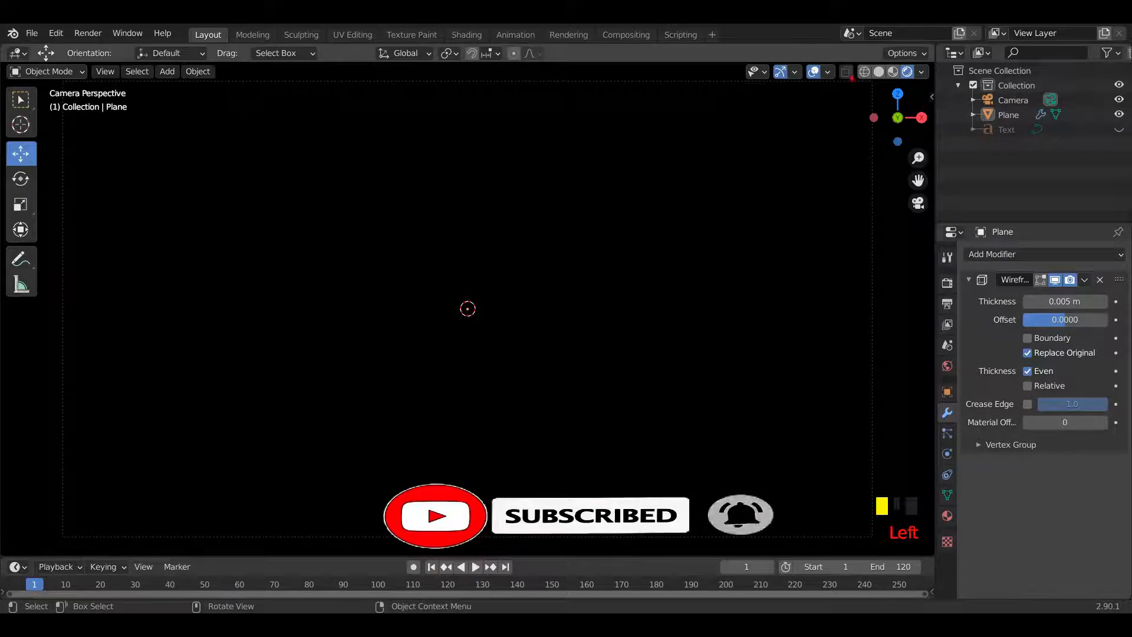
{"action": "left_click", "coordinate": [878, 71]}
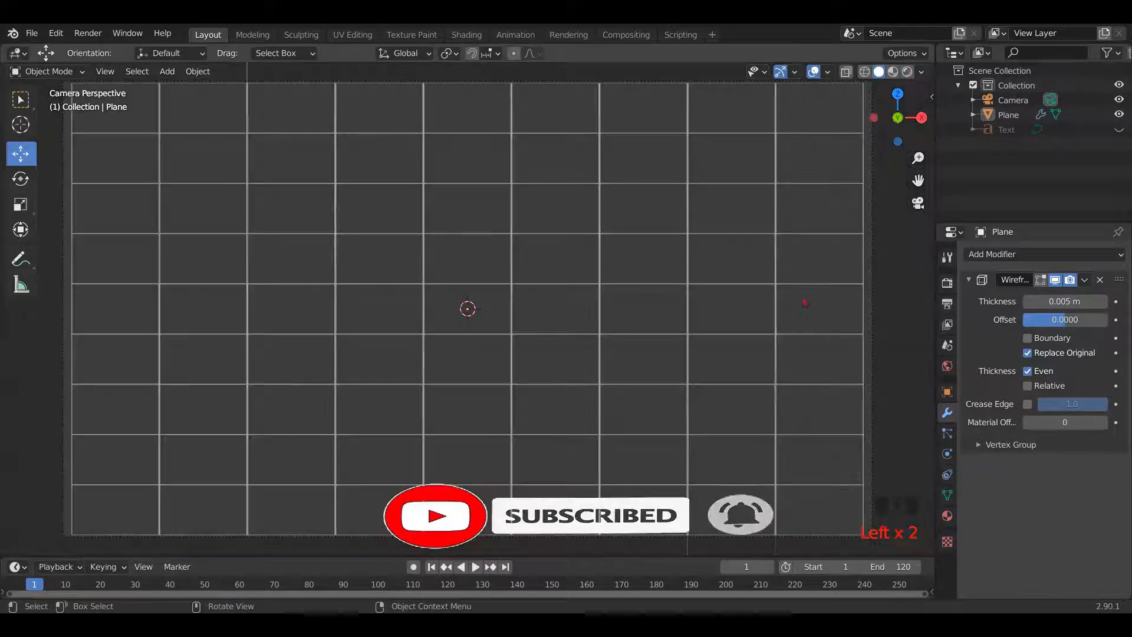
{"action": "left_click", "coordinate": [1005, 130]}
{"action": "left_click", "coordinate": [1119, 129]}
- Open the Shading workspace and show the text through the camera in Material Preview shading
{"action": "middle_click_drag", "start_coordinate": [733, 323], "coordinate": [846, 134]}
{"action": "left_click", "coordinate": [907, 71]}
{"action": "scroll", "coordinate": [747, 298], "scroll_direction": "up", "scroll_amount": 2}
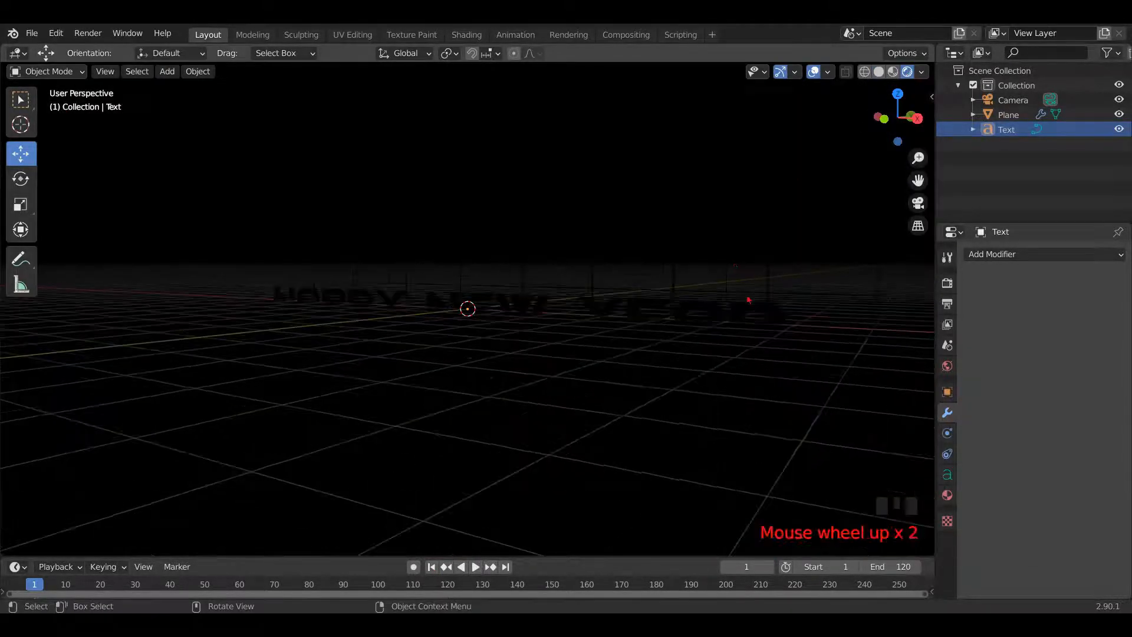
{"action": "scroll", "coordinate": [747, 298], "scroll_direction": "down", "scroll_amount": 1}
{"action": "left_click", "coordinate": [466, 34]}
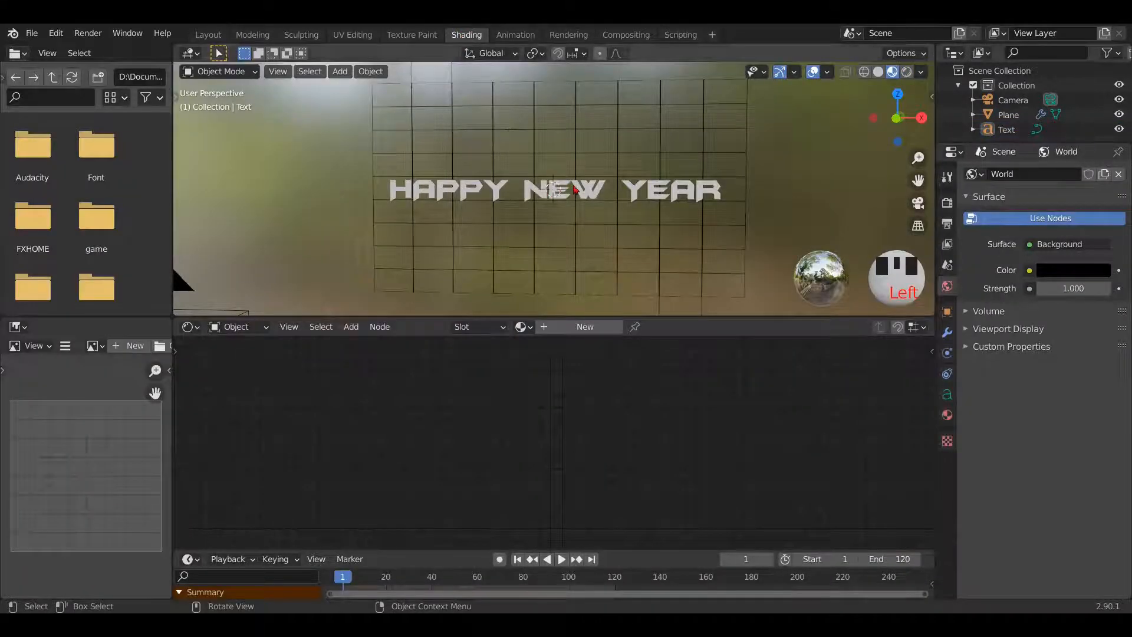
{"action": "key", "text": "KP_0"}
{"action": "scroll", "coordinate": [575, 189], "scroll_direction": "up", "scroll_amount": 2}
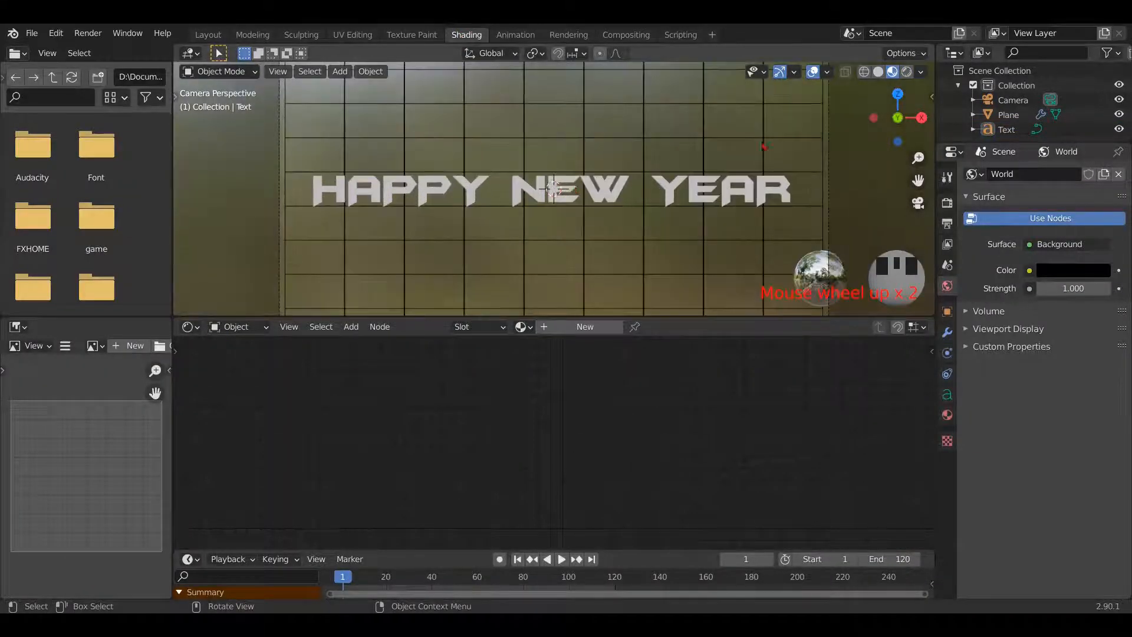
{"action": "left_click", "coordinate": [907, 72]}
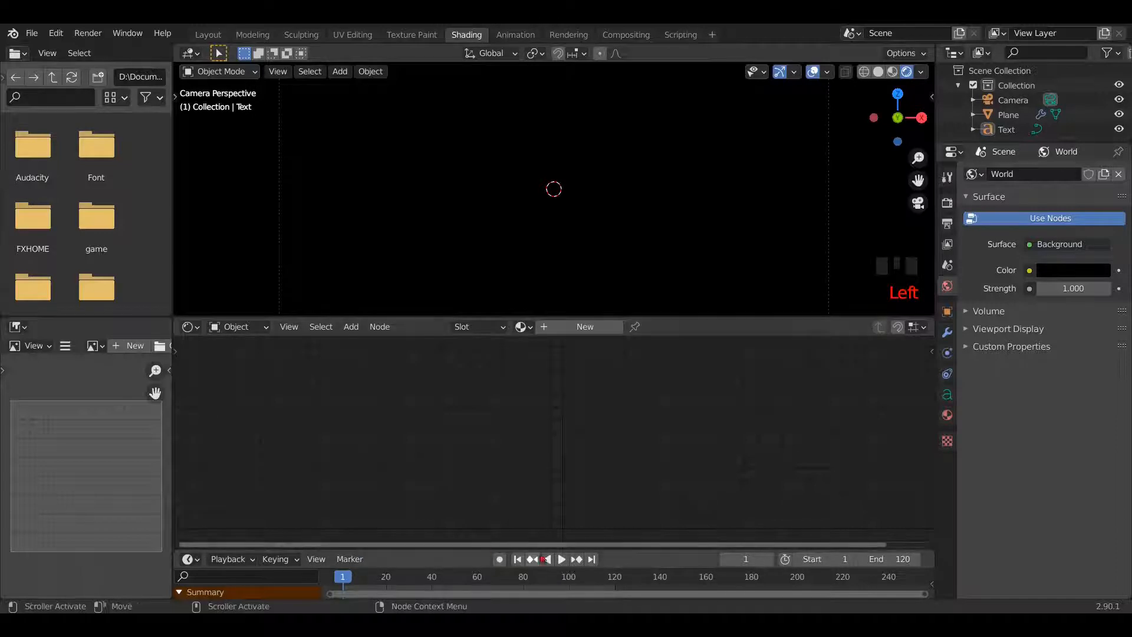
{"action": "left_click", "coordinate": [892, 71]}
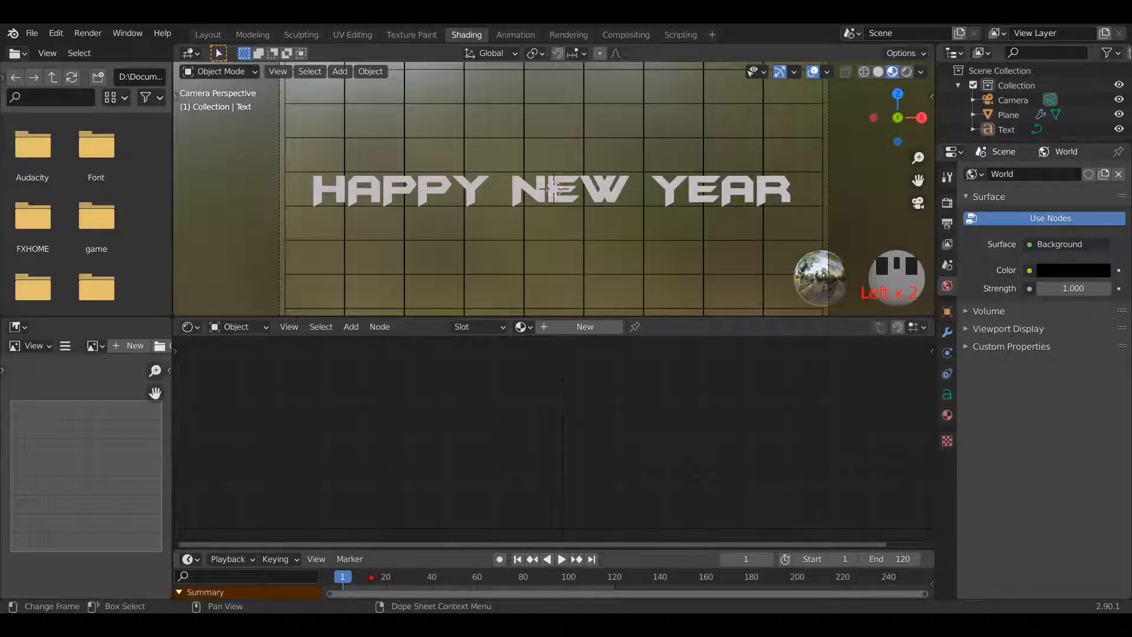
- Scrub the animation to frame 5, where the blue sweep enters the backdrop's edge
{"action": "key", "text": "space"}
{"action": "key", "text": "space"}
{"action": "left_click_drag", "start_coordinate": [370, 576], "coordinate": [361, 581]}
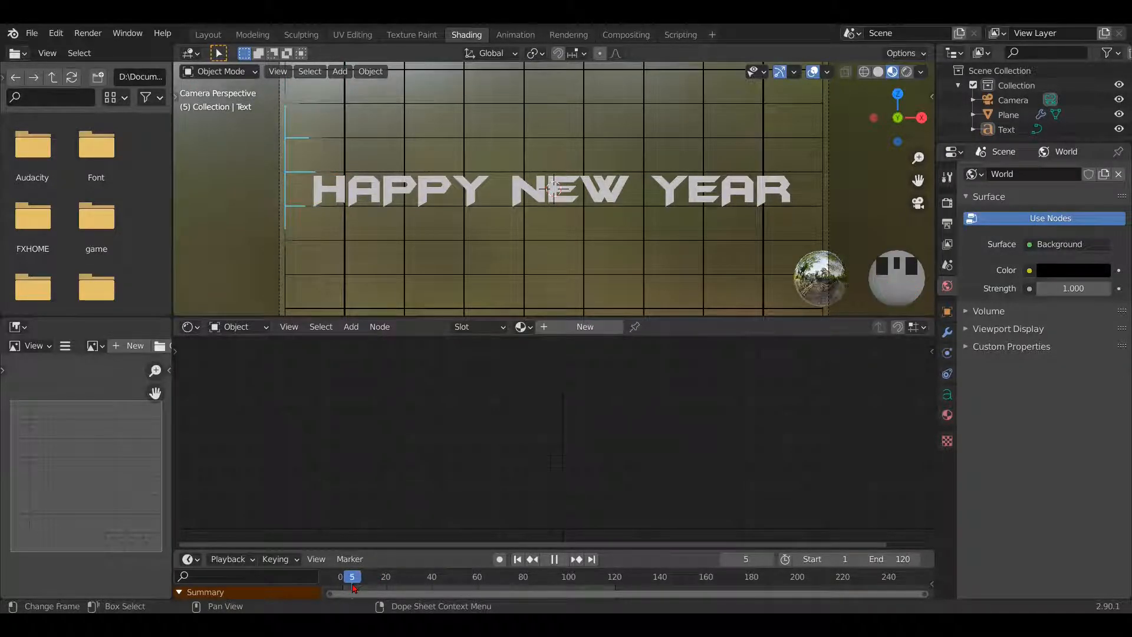
- Create a new material for the HAPPY NEW YEAR text and delete its Principled BSDF node
{"action": "left_click", "coordinate": [356, 196]}
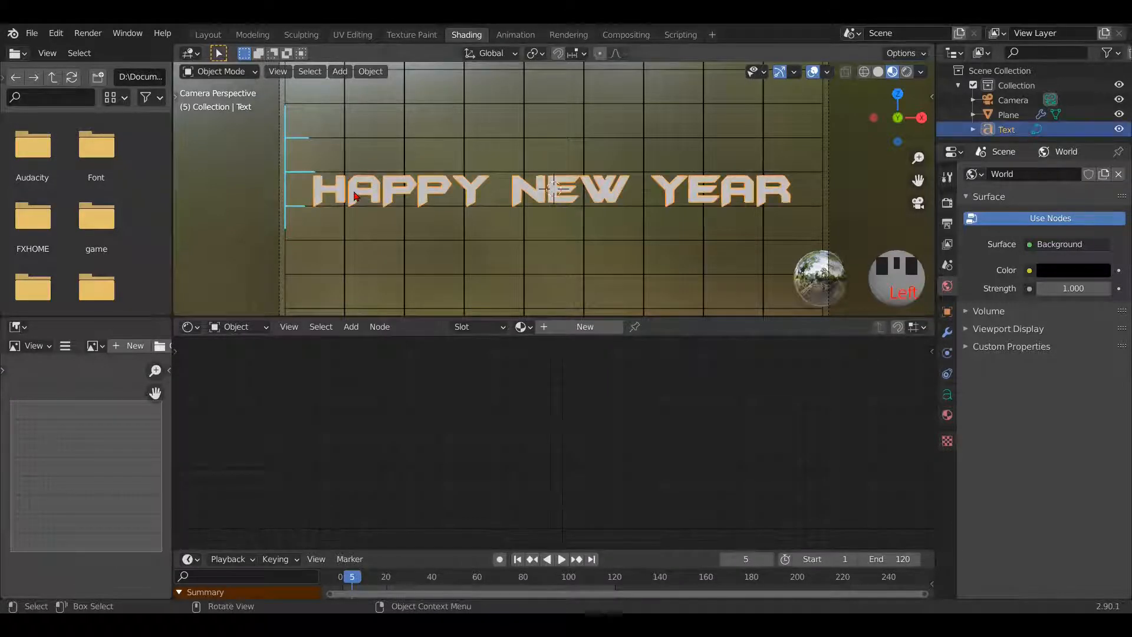
{"action": "left_click", "coordinate": [585, 328]}
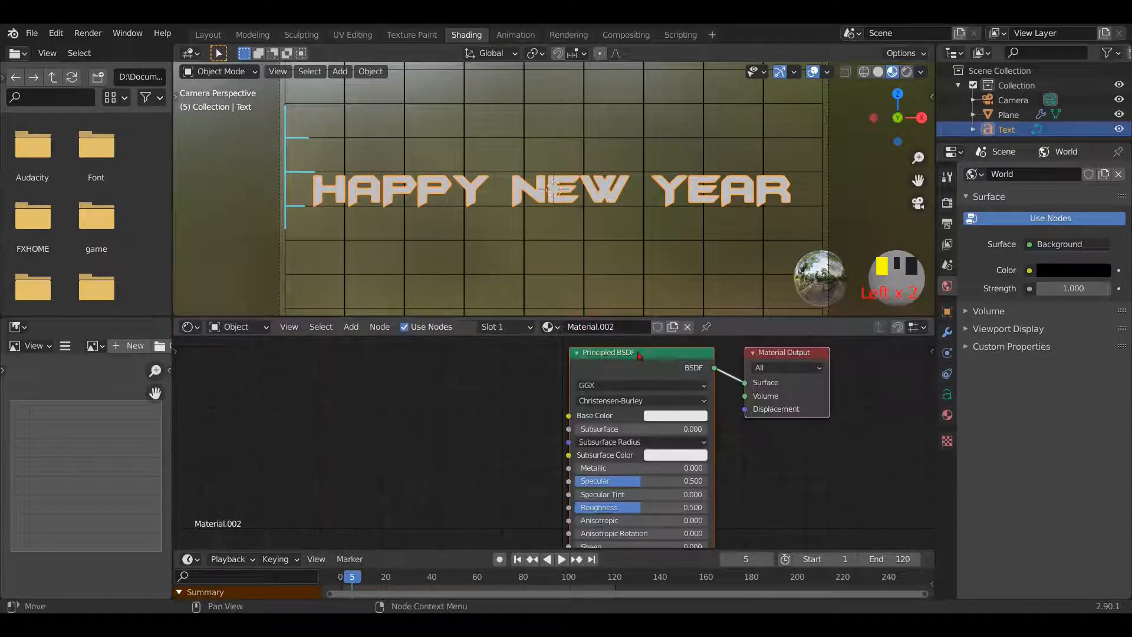
{"action": "key", "text": "x"}
- Add a Geometry node to the text material and link its Position output to the Material Output's Surface
{"action": "key", "text": "shift+a"}
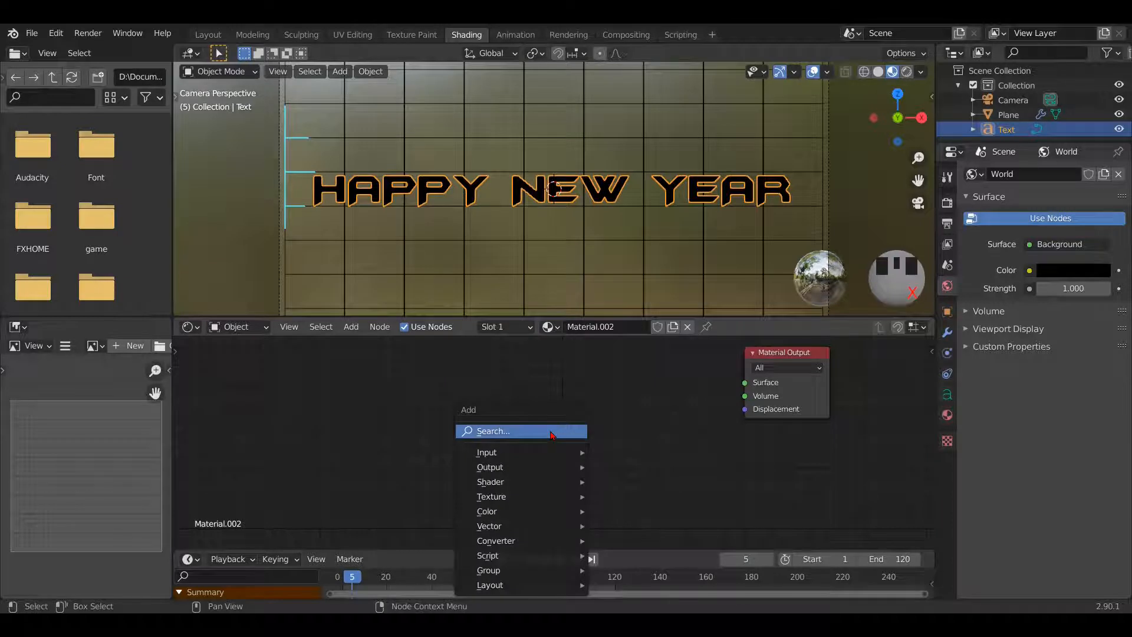
{"action": "left_click", "coordinate": [550, 434]}
{"action": "type", "text": "geometry"}
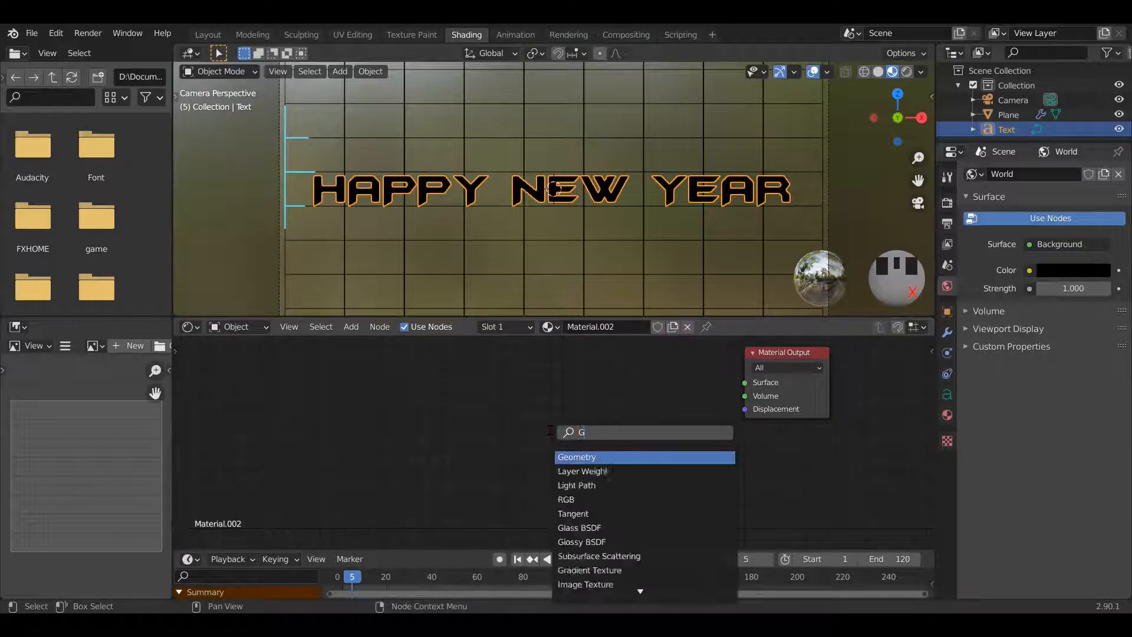
{"action": "key", "text": "Return"}
{"action": "left_click_drag", "start_coordinate": [456, 382], "coordinate": [745, 382]}
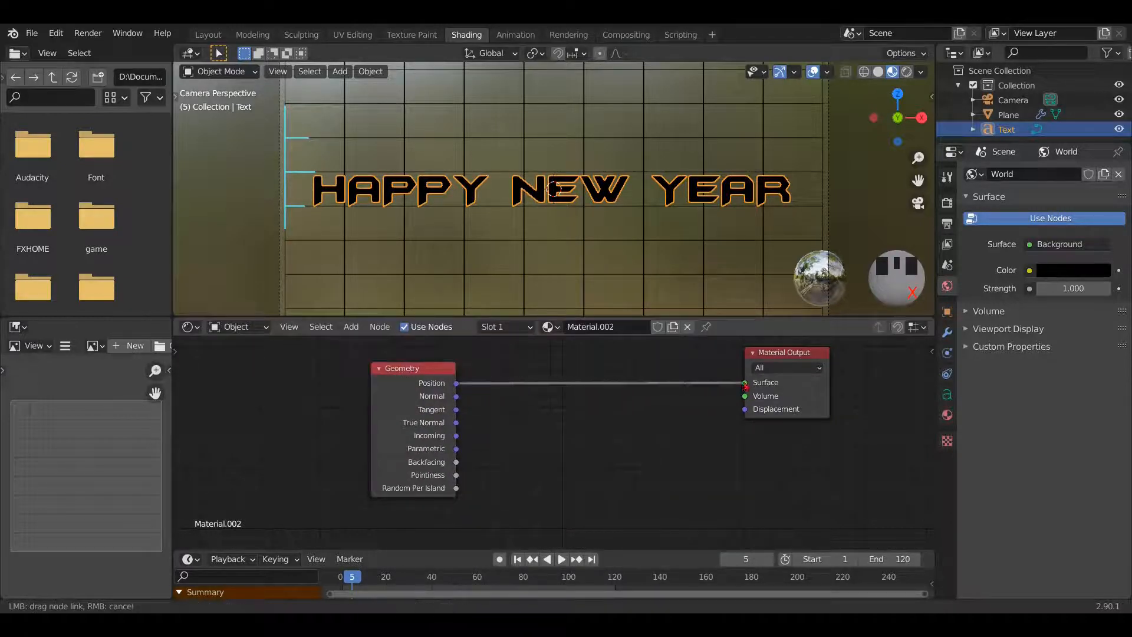
- Insert a Separate XYZ node between the Geometry and Material Output nodes, passing on X, and arrange it beside Geometry
{"action": "key", "text": "shift+a"}
{"action": "left_click", "coordinate": [552, 421]}
{"action": "type", "text": "SEP"}
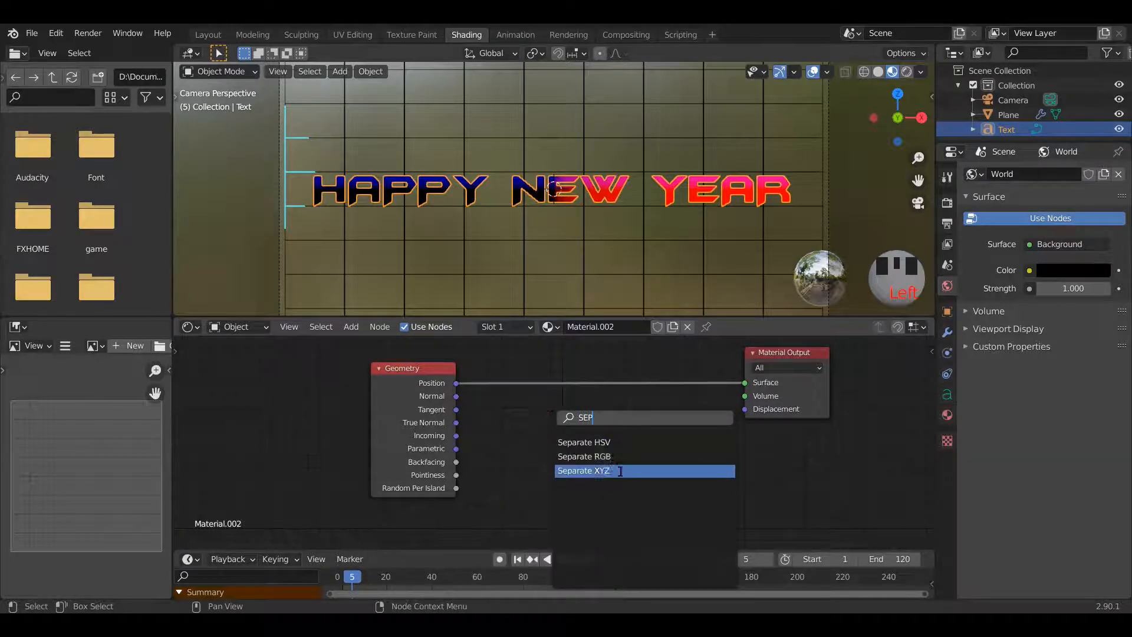
{"action": "left_click", "coordinate": [620, 471]}
{"action": "left_click", "coordinate": [600, 430]}
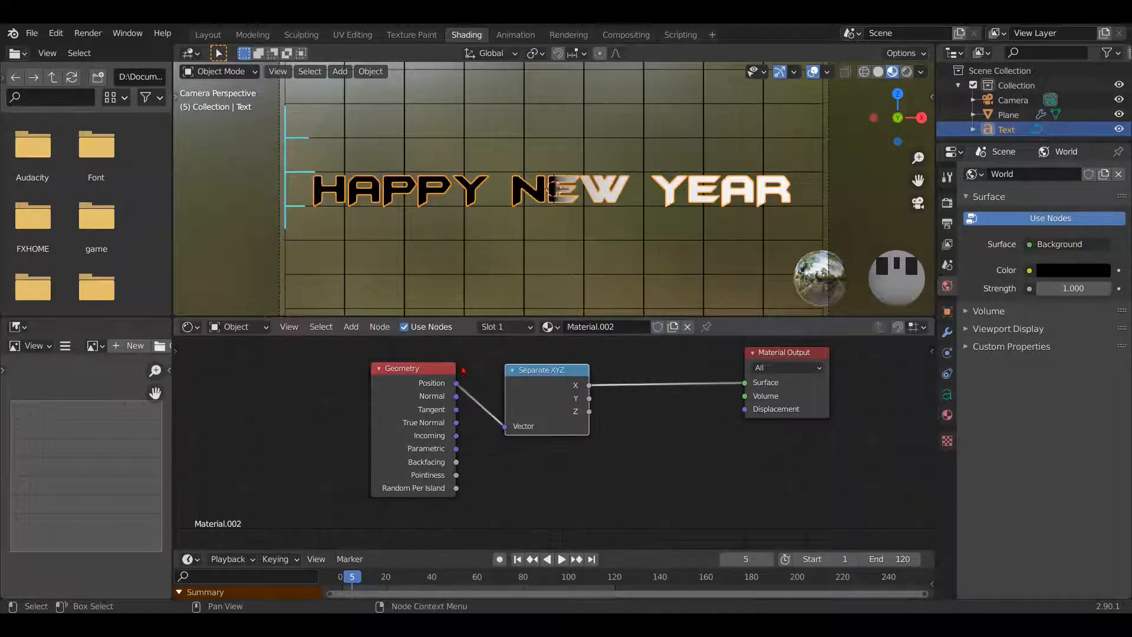
{"action": "left_click_drag", "start_coordinate": [544, 373], "coordinate": [390, 362]}
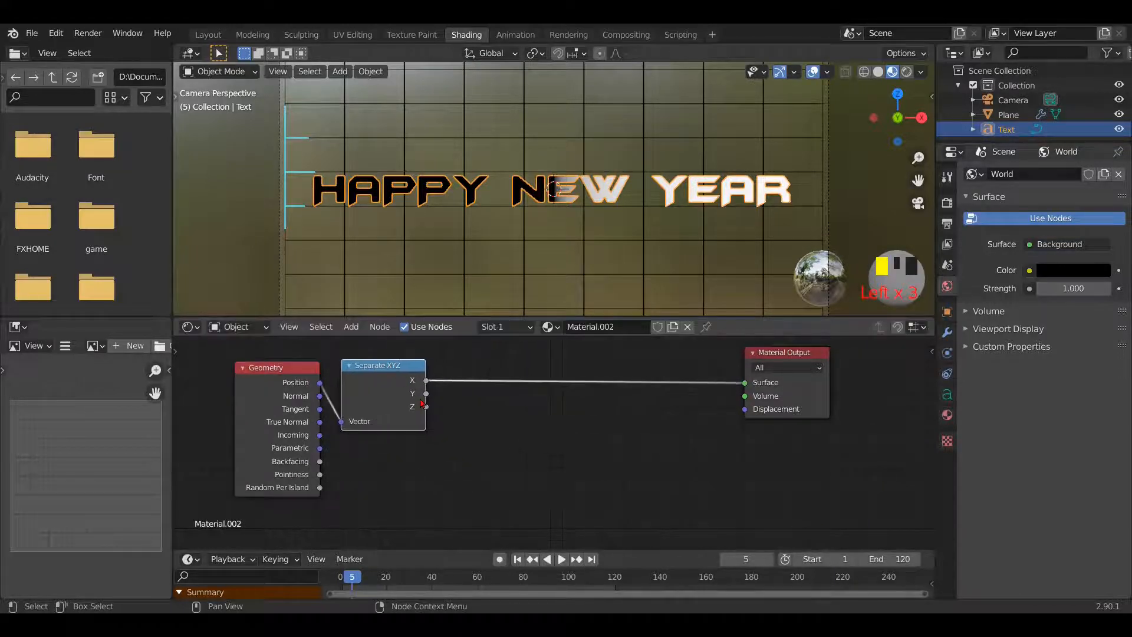
- Insert a Math node set to Add between the Separate XYZ and Material Output nodes
{"action": "key", "text": "shift+a"}
{"action": "left_click", "coordinate": [436, 401]}
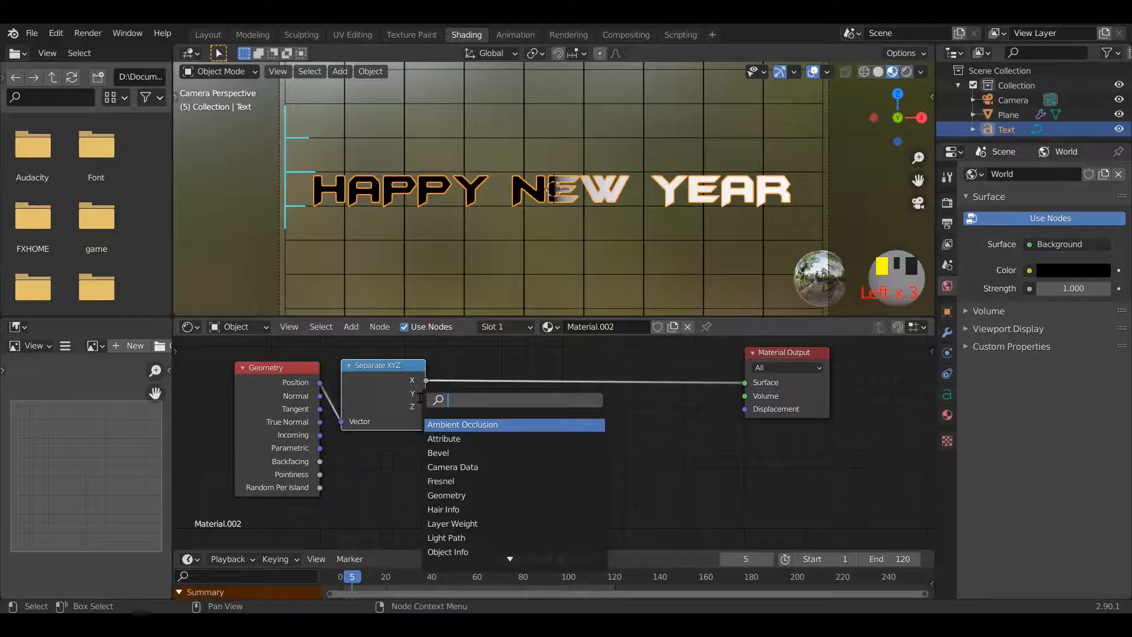
{"action": "type", "text": "MAT"}
{"action": "left_click", "coordinate": [437, 438]}
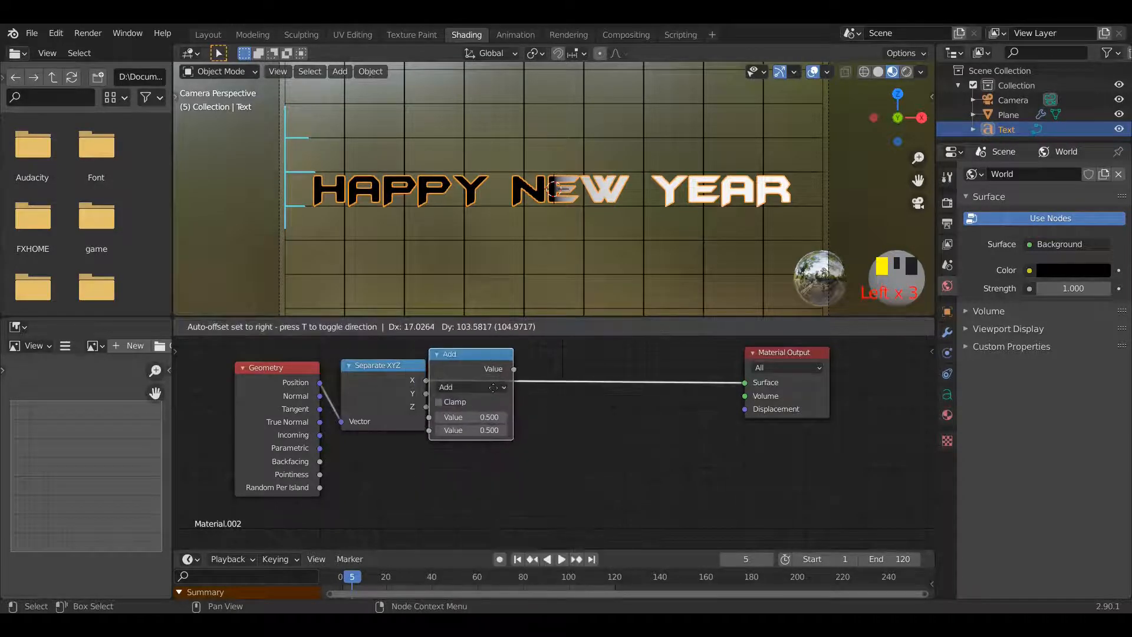
{"action": "left_click", "coordinate": [503, 400]}
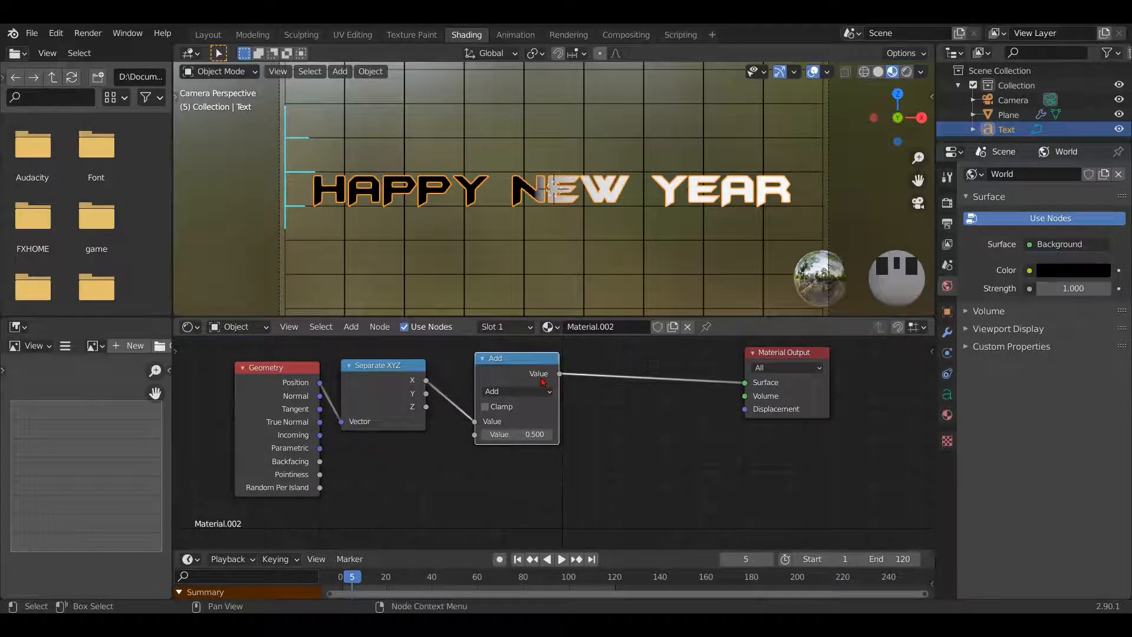
{"action": "left_click_drag", "start_coordinate": [527, 366], "coordinate": [508, 371]}
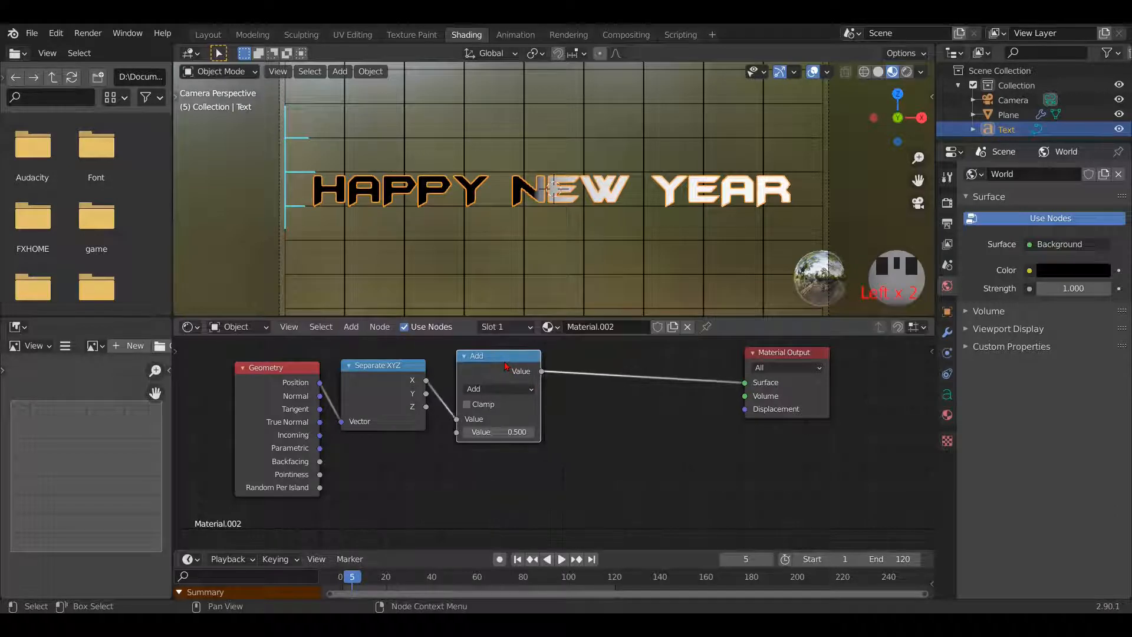
- Duplicate the Add node onto the link before the Material Output and change the copy's operation to Less Than
{"action": "key", "text": "shift+d"}
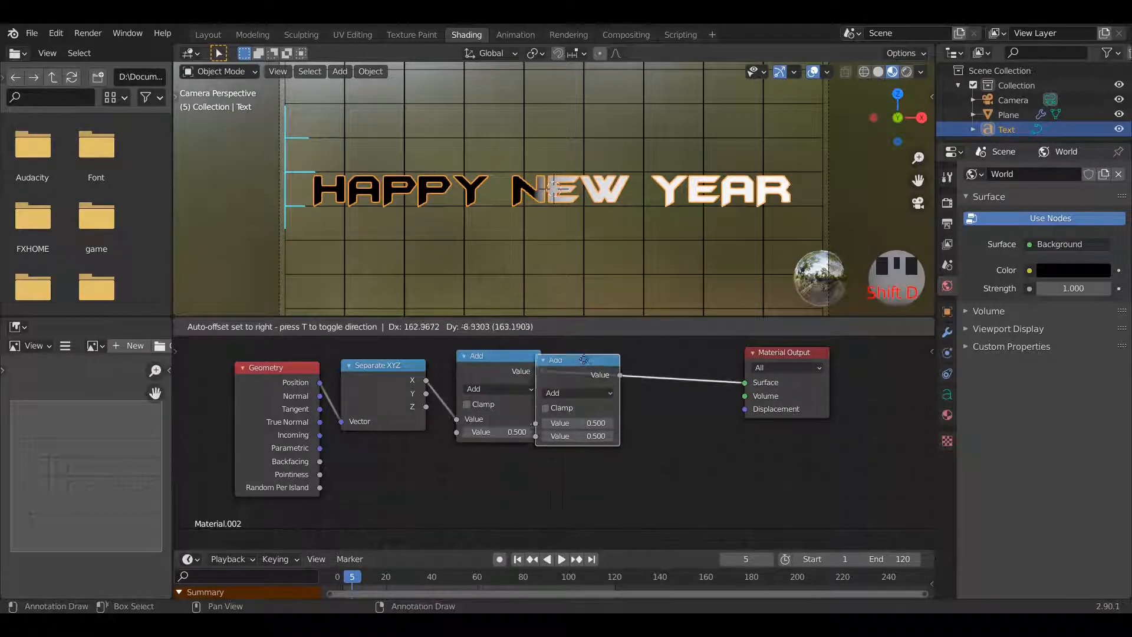
{"action": "left_click", "coordinate": [640, 392]}
{"action": "left_click", "coordinate": [637, 386]}
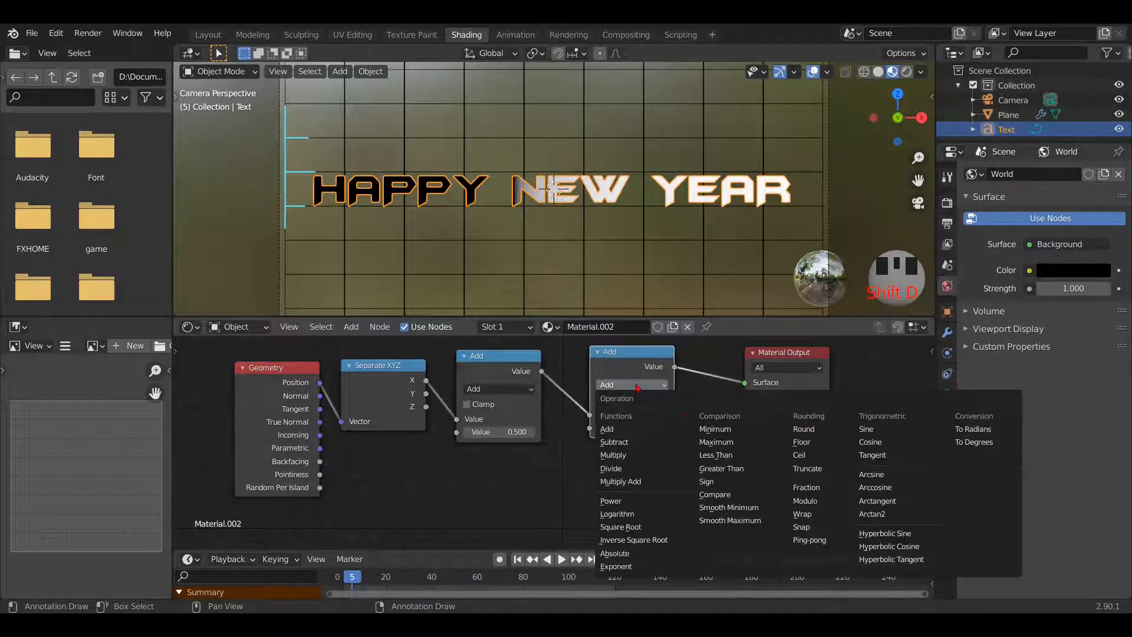
{"action": "left_click", "coordinate": [729, 456]}
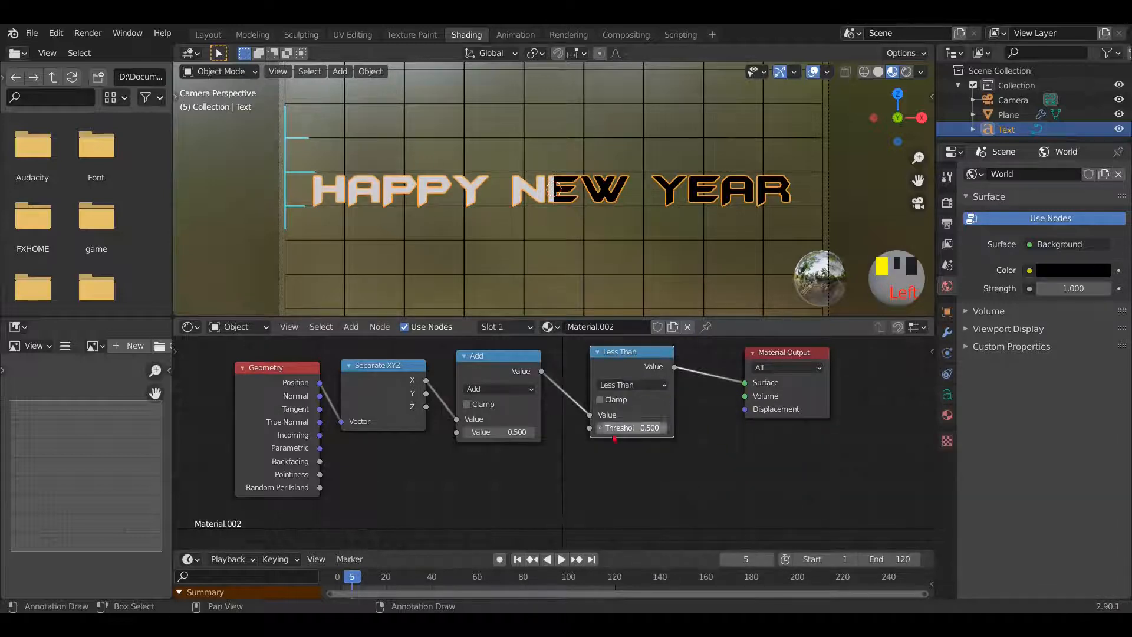
- Set the Add node's value to 0 and the Less Than node's threshold to -5
{"action": "left_click_drag", "start_coordinate": [498, 432], "coordinate": [494, 432]}
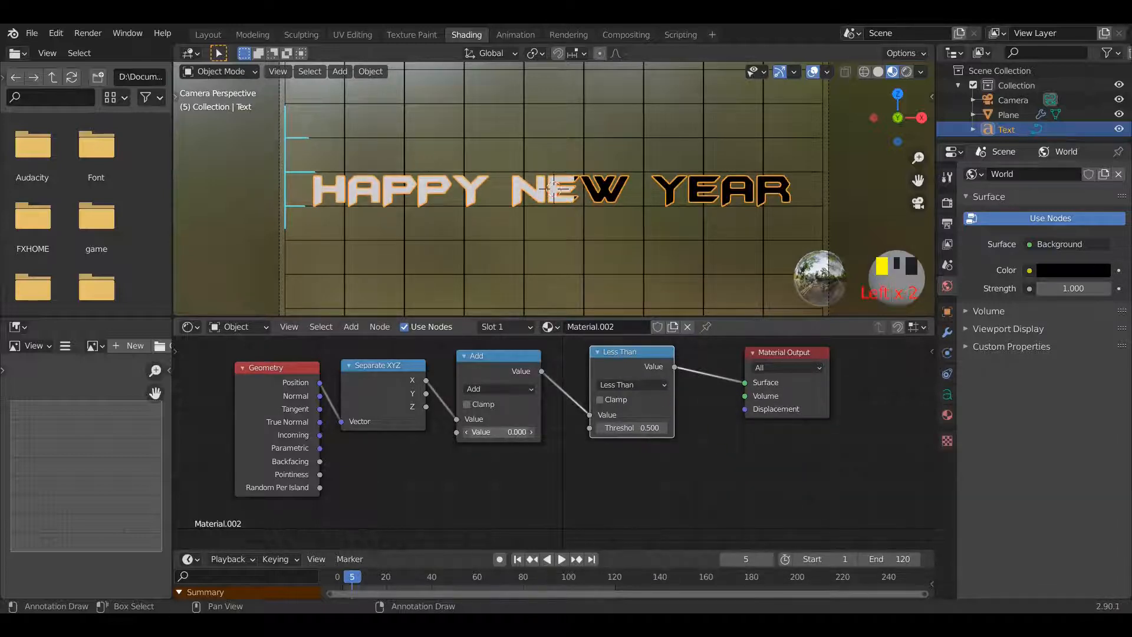
{"action": "left_click_drag", "start_coordinate": [648, 428], "coordinate": [591, 428]}
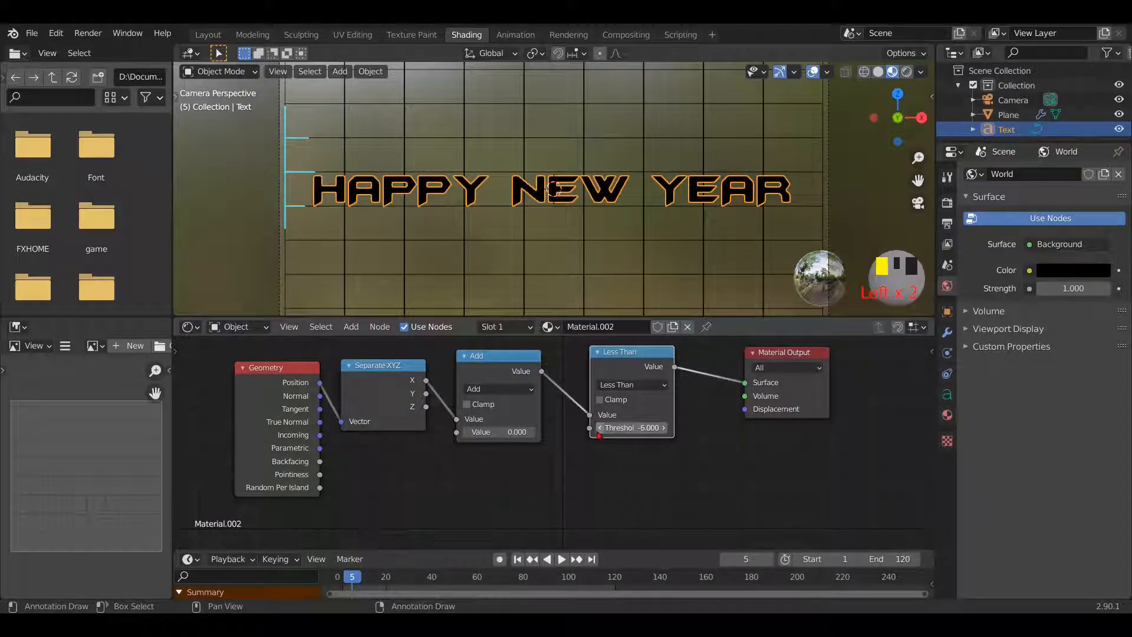
- Set the Less Than node's threshold to -6 and spread the nodes to make room before the Material Output
{"action": "left_click_drag", "start_coordinate": [649, 428], "coordinate": [650, 428]}
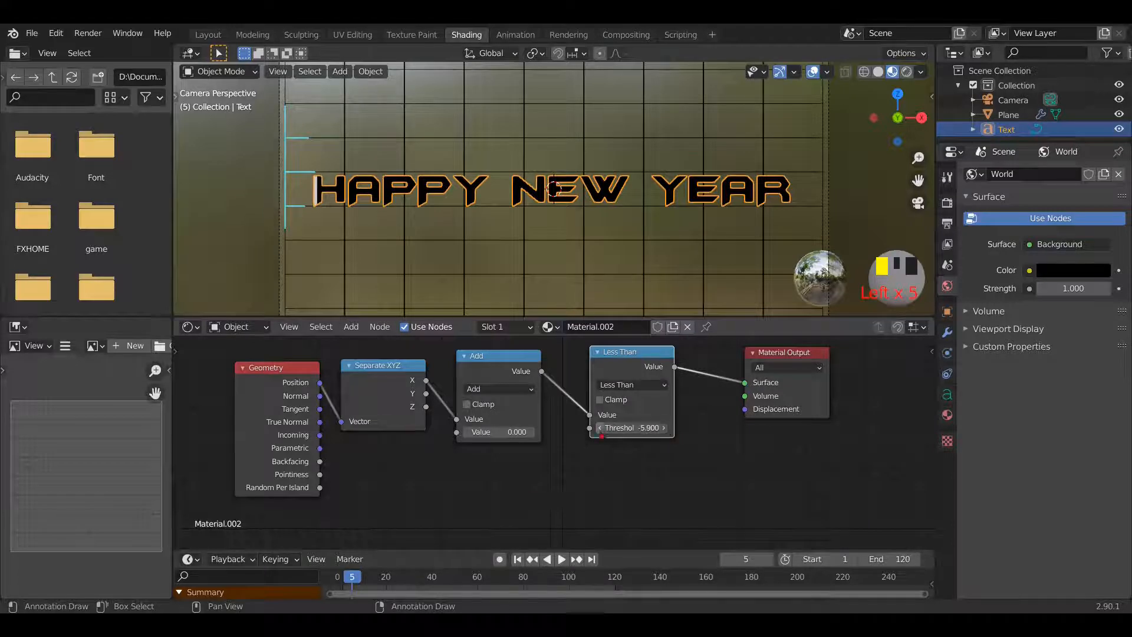
{"action": "left_click_drag", "start_coordinate": [778, 352], "coordinate": [856, 361]}
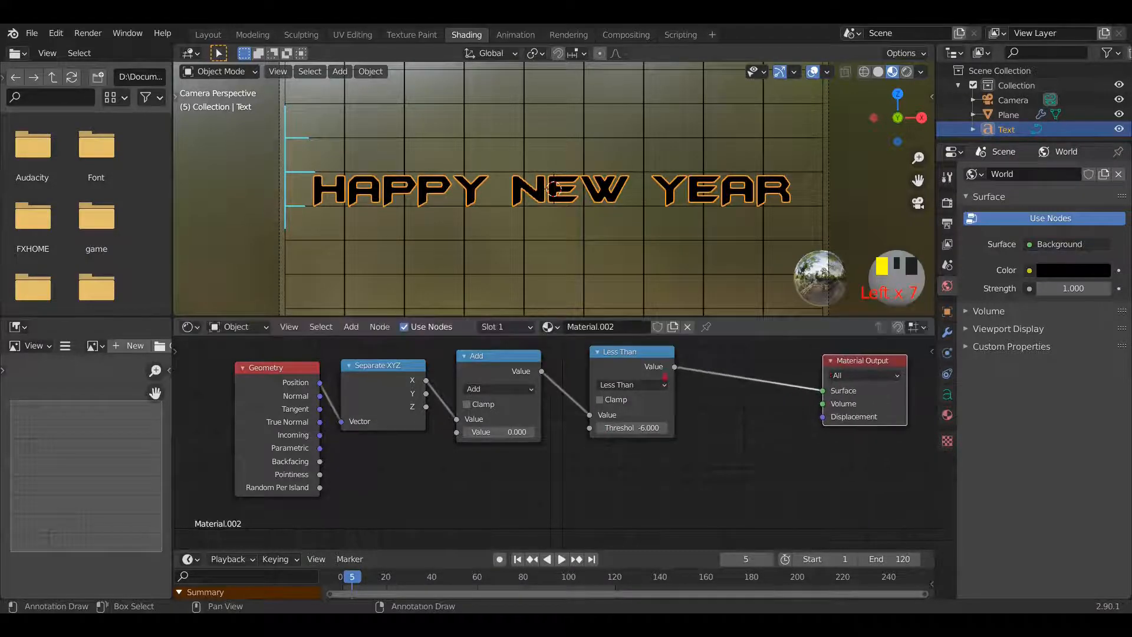
{"action": "left_click_drag", "start_coordinate": [644, 362], "coordinate": [615, 362]}
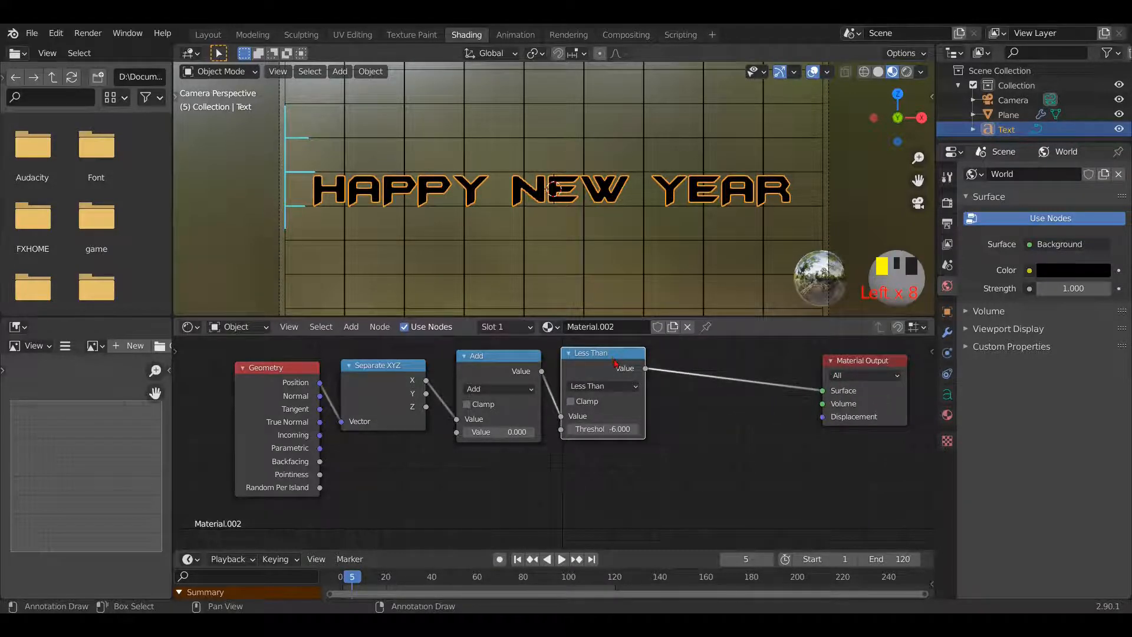
- Insert a MixRGB node between the Less Than and Material Output nodes, with the Less Than value feeding its Fac input
{"action": "key", "text": "shift+a"}
{"action": "left_click", "coordinate": [613, 358]}
{"action": "type", "text": "M"}
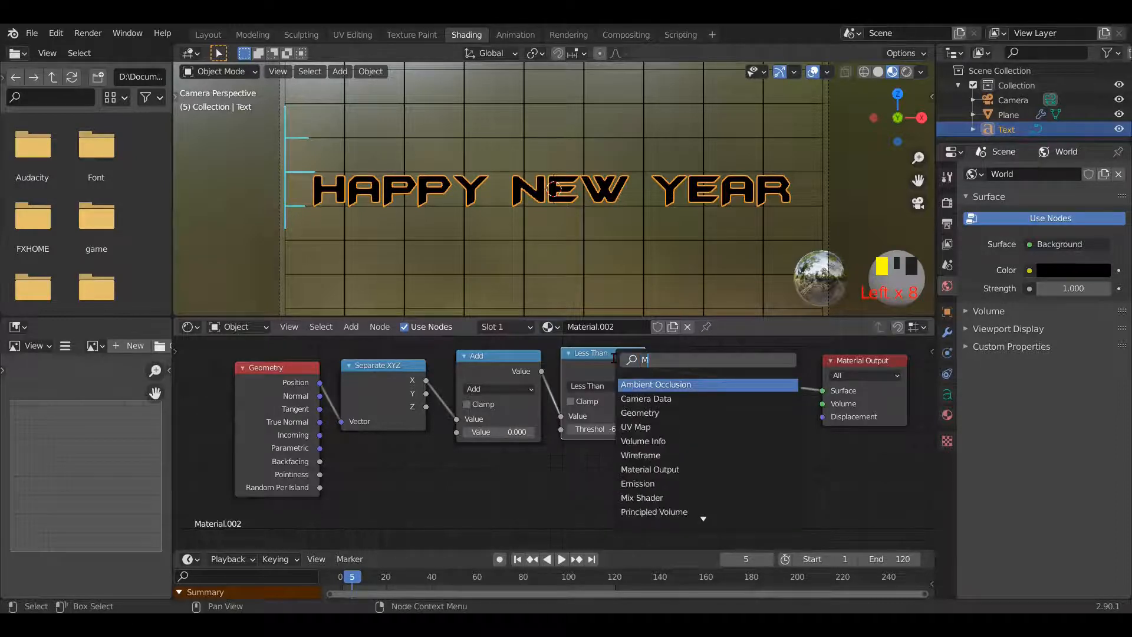
{"action": "type", "text": "i"}
{"action": "left_click", "coordinate": [675, 397]}
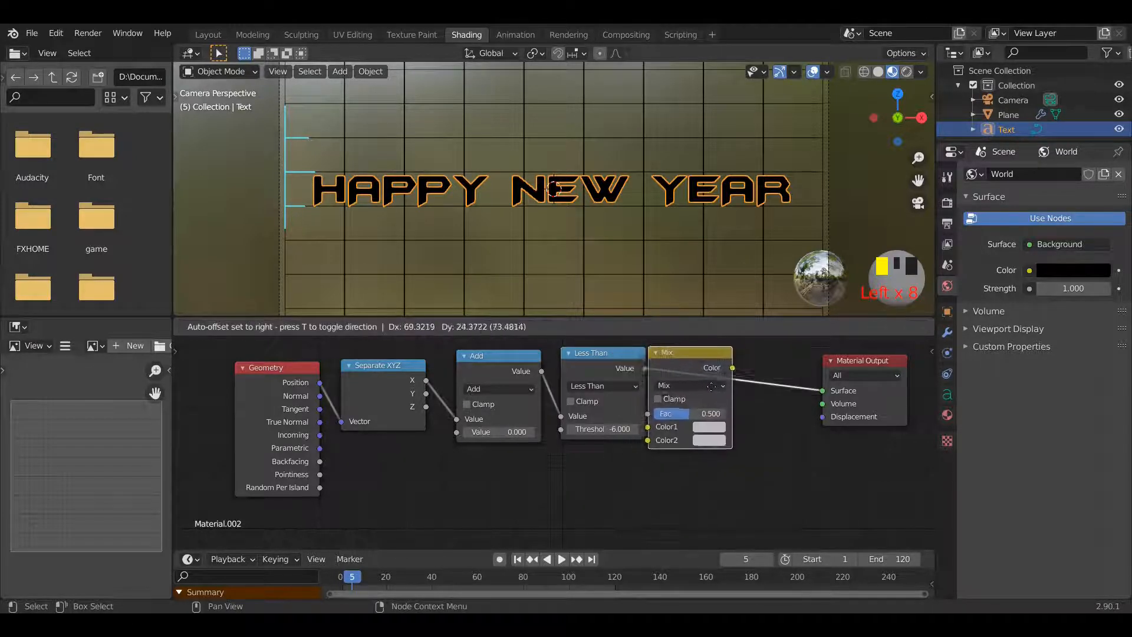
{"action": "left_click", "coordinate": [754, 382]}
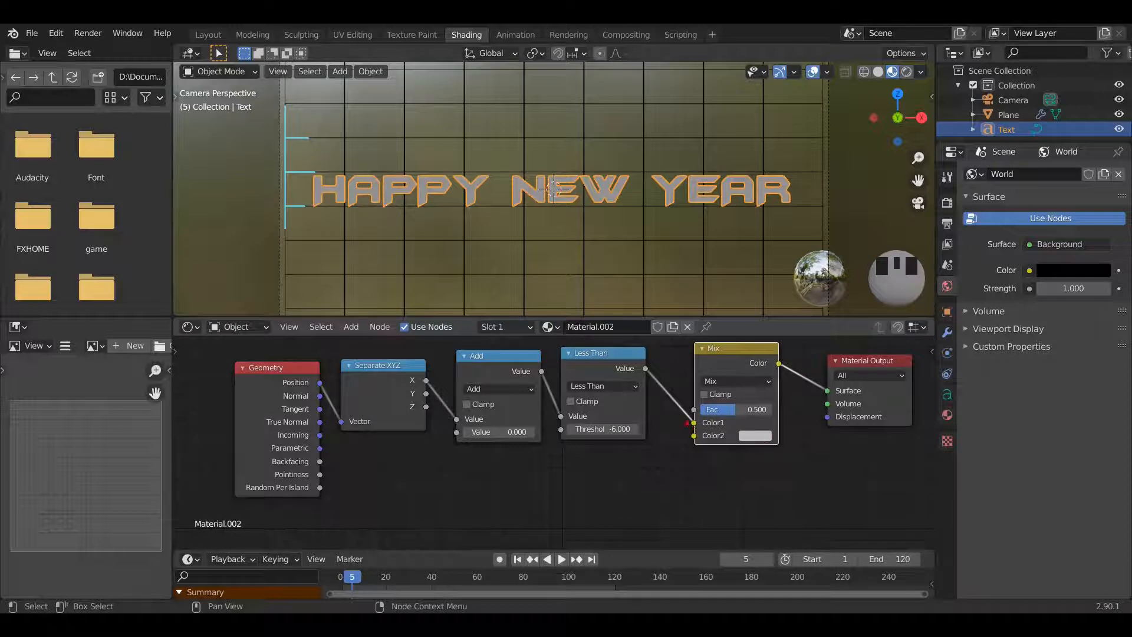
{"action": "left_click_drag", "start_coordinate": [694, 424], "coordinate": [694, 409]}
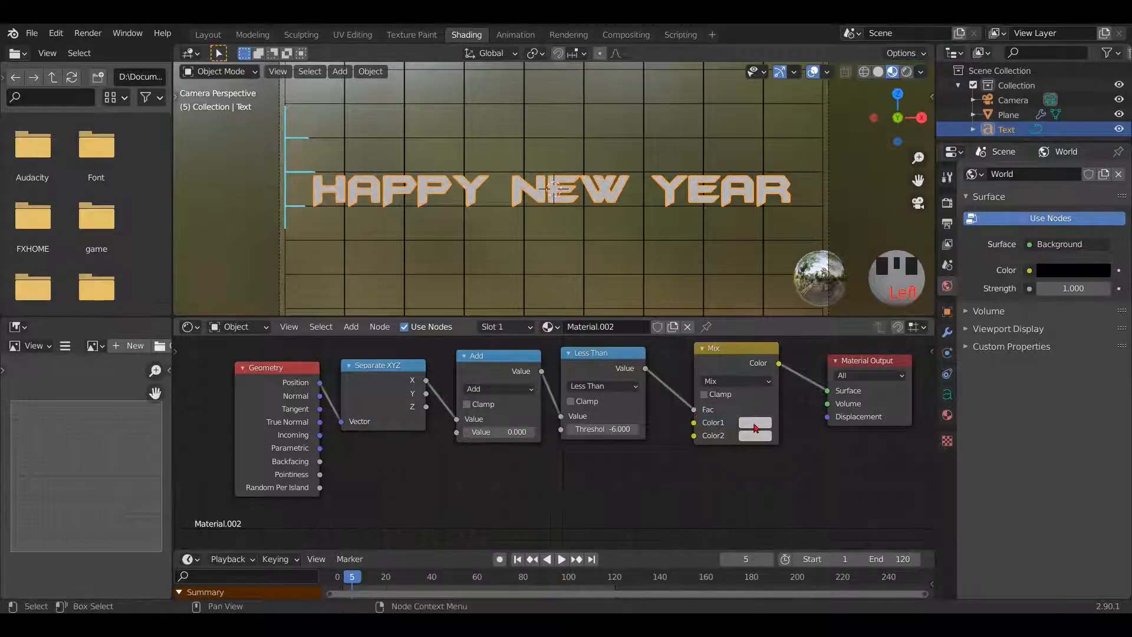
- Set the Mix node's Color1 to black and its Color2 to bright red
{"action": "left_click", "coordinate": [756, 423]}
{"action": "left_click_drag", "start_coordinate": [843, 273], "coordinate": [843, 338]}
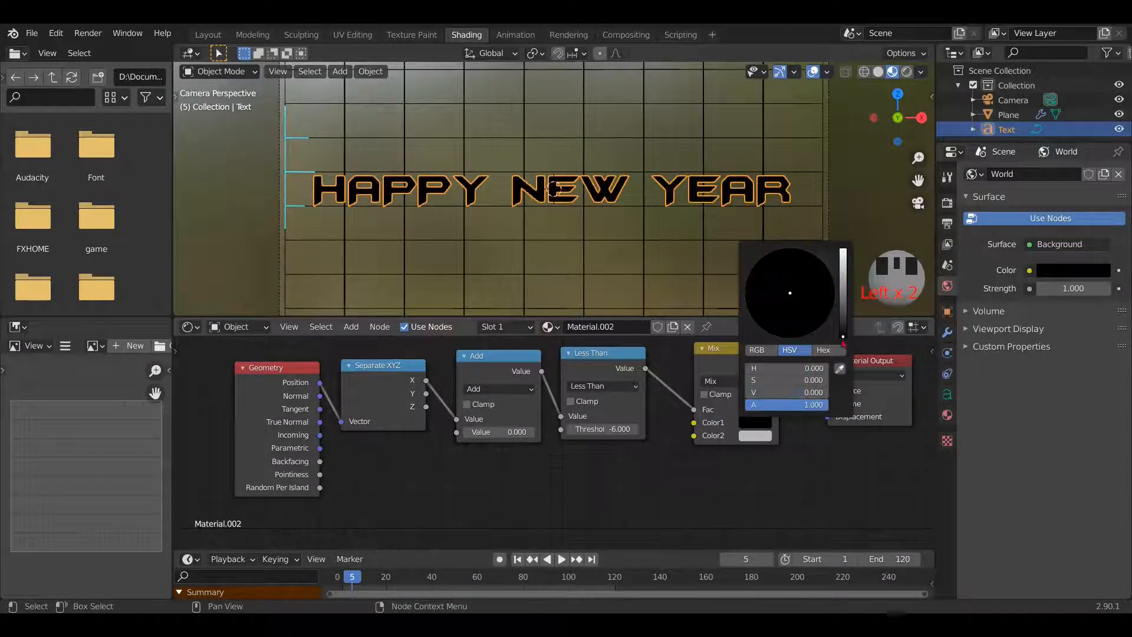
{"action": "left_click", "coordinate": [751, 436]}
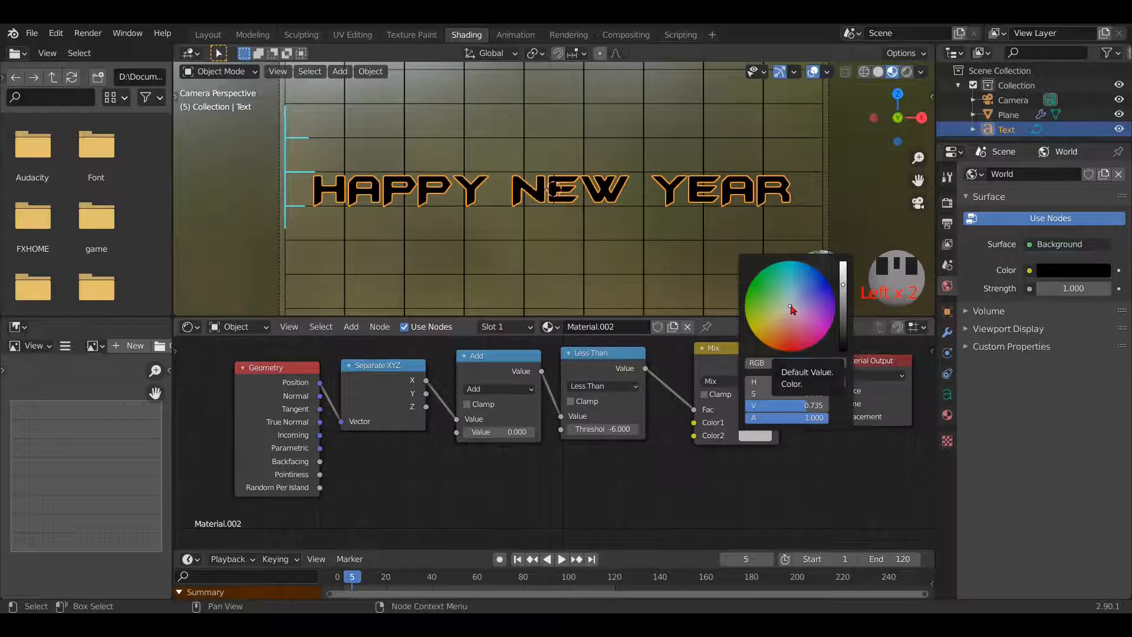
{"action": "left_click_drag", "start_coordinate": [792, 309], "coordinate": [787, 352]}
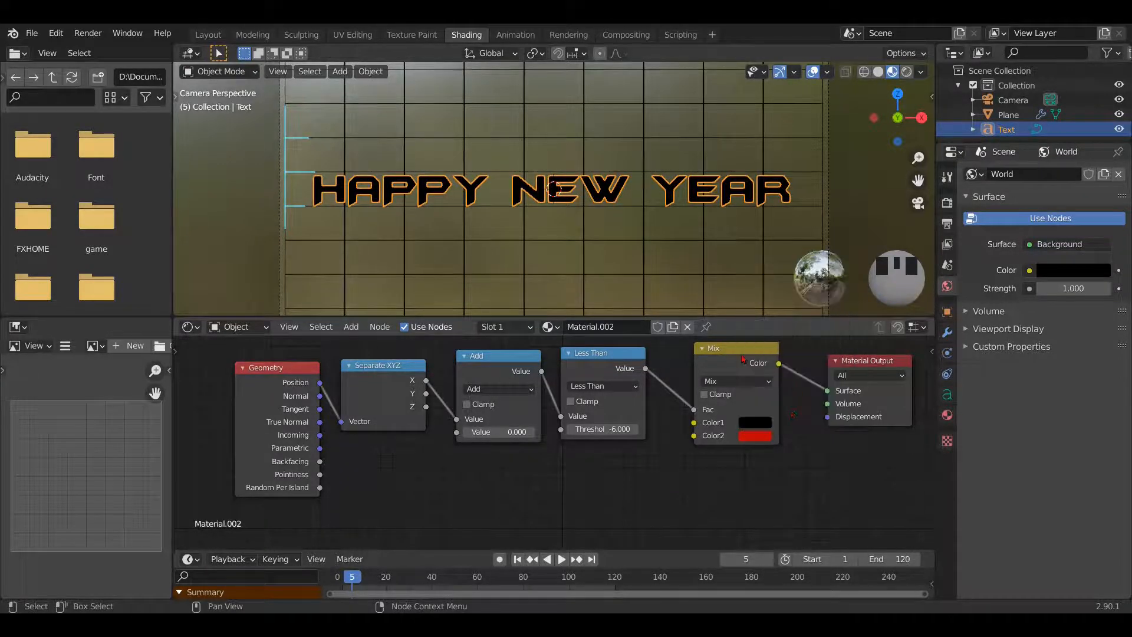
- Insert an Emission node between the Mix and Material Output nodes and set its strength to 20
{"action": "left_click_drag", "start_coordinate": [742, 359], "coordinate": [707, 357]}
{"action": "key", "text": "shift+a"}
{"action": "left_click", "coordinate": [705, 355]}
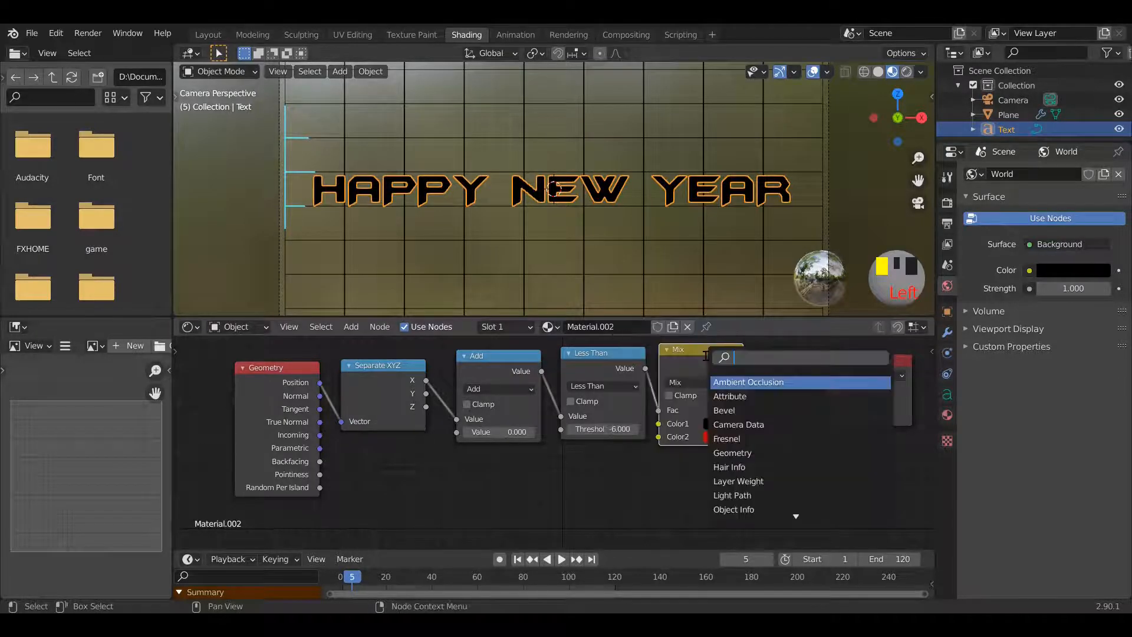
{"action": "type", "text": "EM"}
{"action": "left_click", "coordinate": [753, 384]}
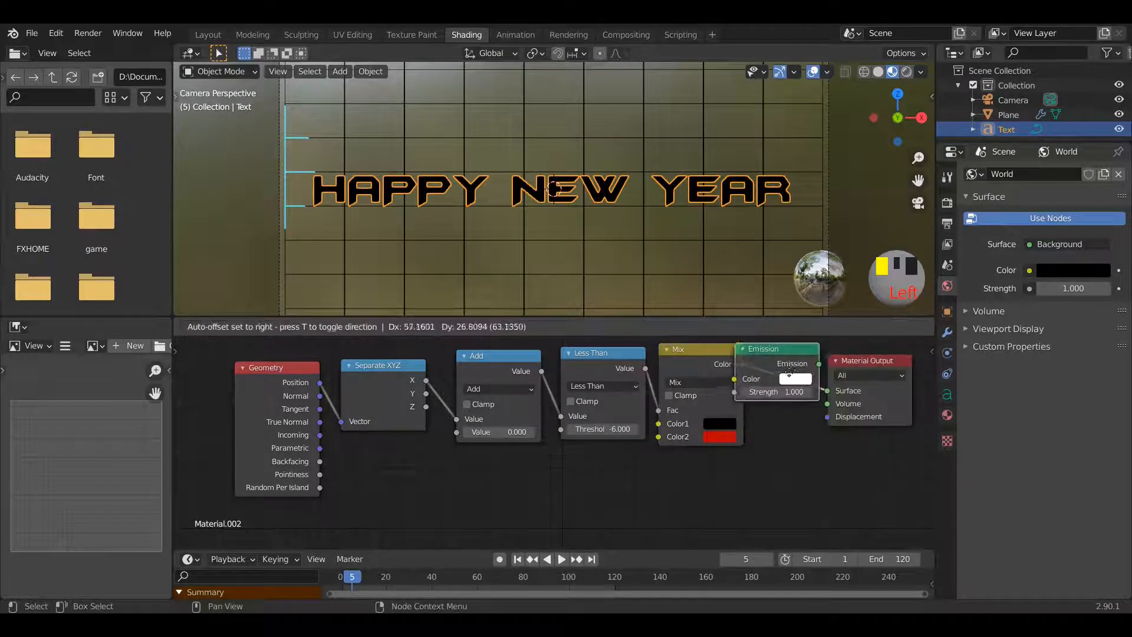
{"action": "left_click", "coordinate": [846, 419]}
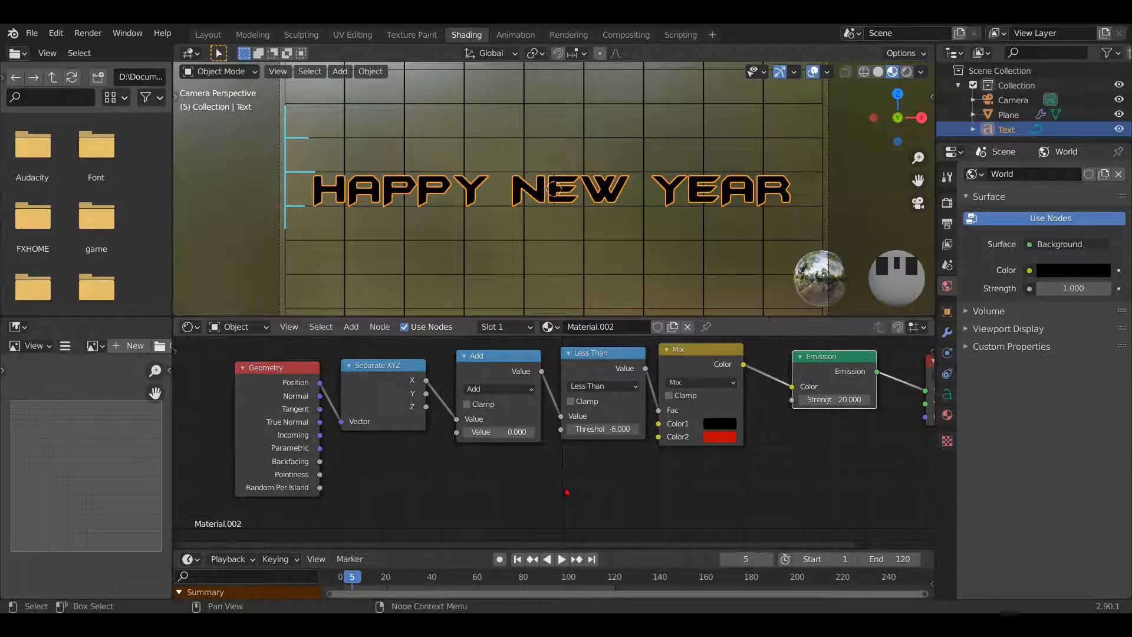
- Keyframe the Less Than node's threshold at -6 on frame 5 and at 6 on frame 107
{"action": "right_click", "coordinate": [604, 428]}
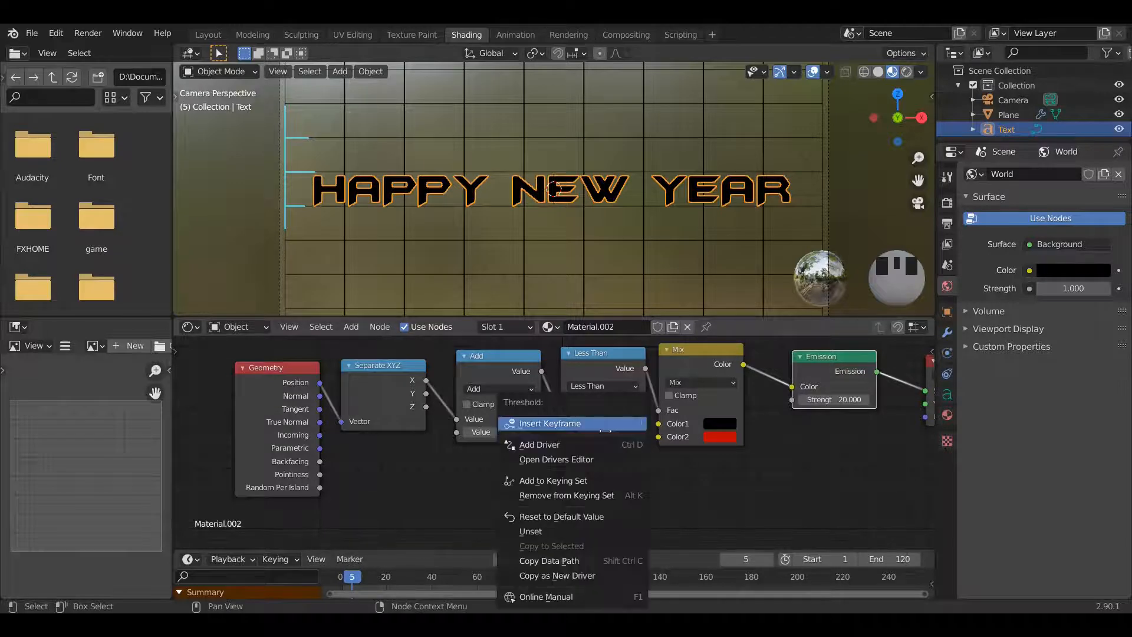
{"action": "left_click", "coordinate": [602, 423]}
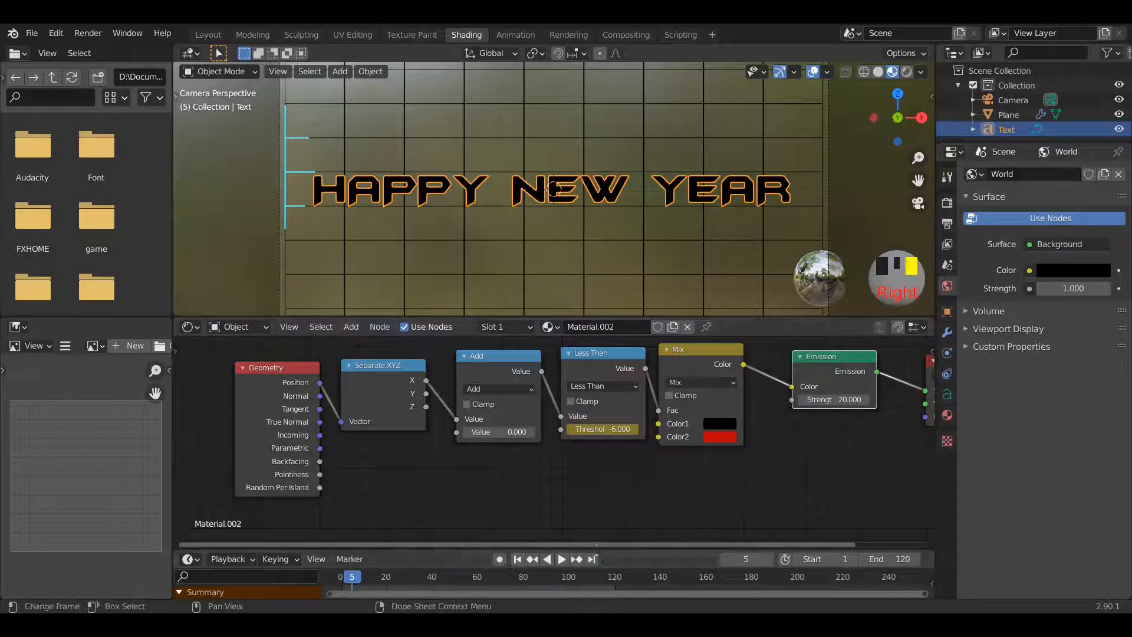
{"action": "left_click", "coordinate": [563, 560]}
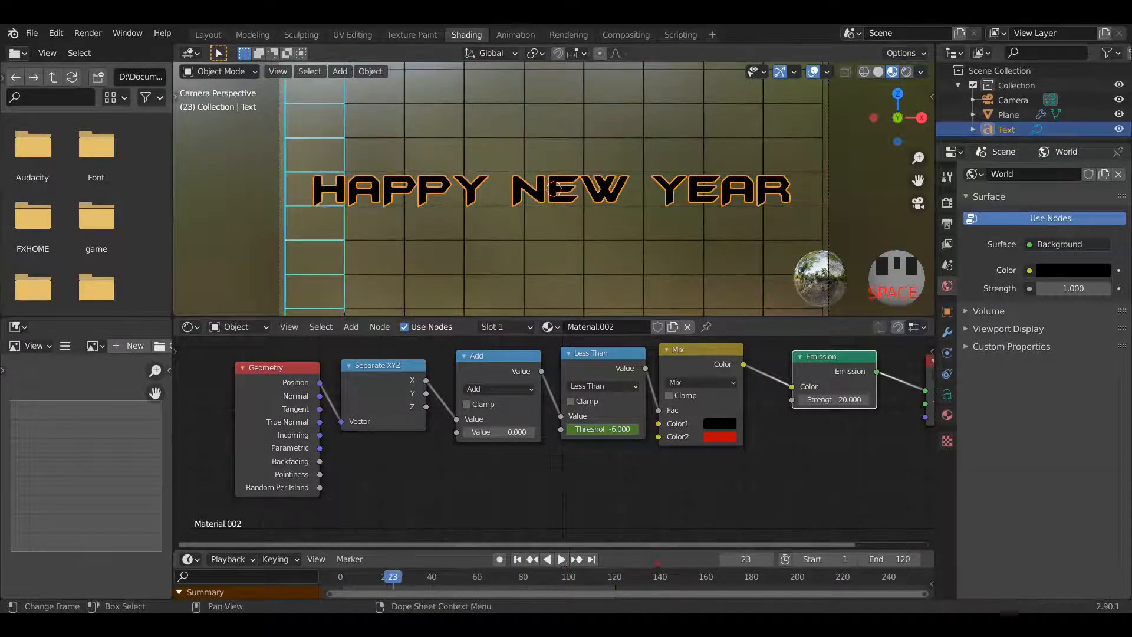
{"action": "left_click", "coordinate": [682, 577]}
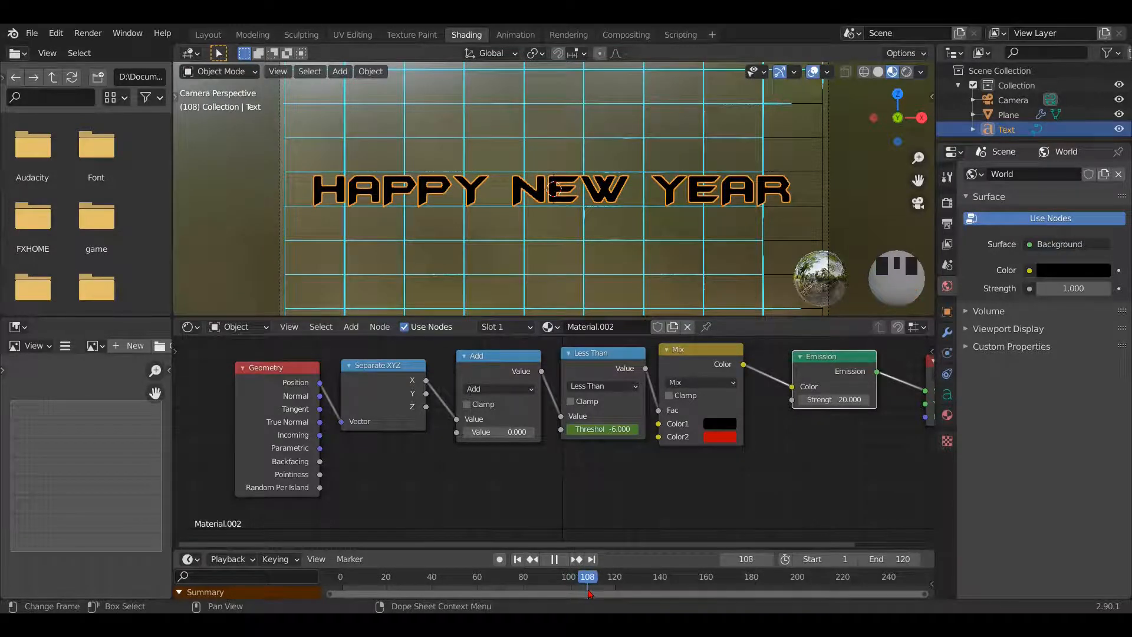
{"action": "key", "text": "space"}
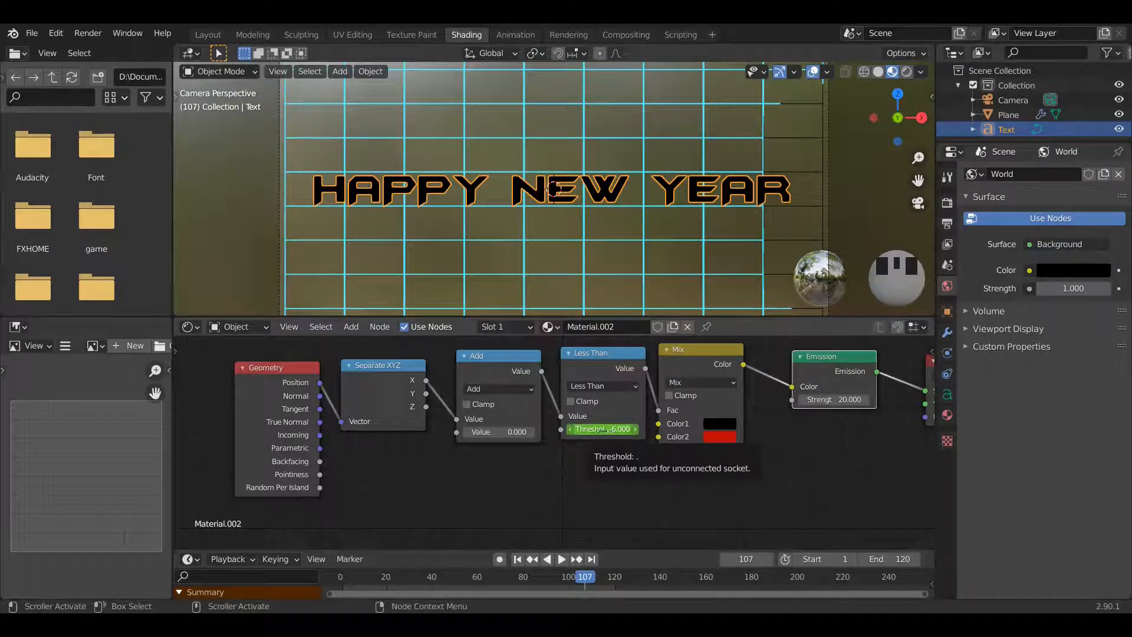
{"action": "left_click_drag", "start_coordinate": [608, 429], "coordinate": [630, 429]}
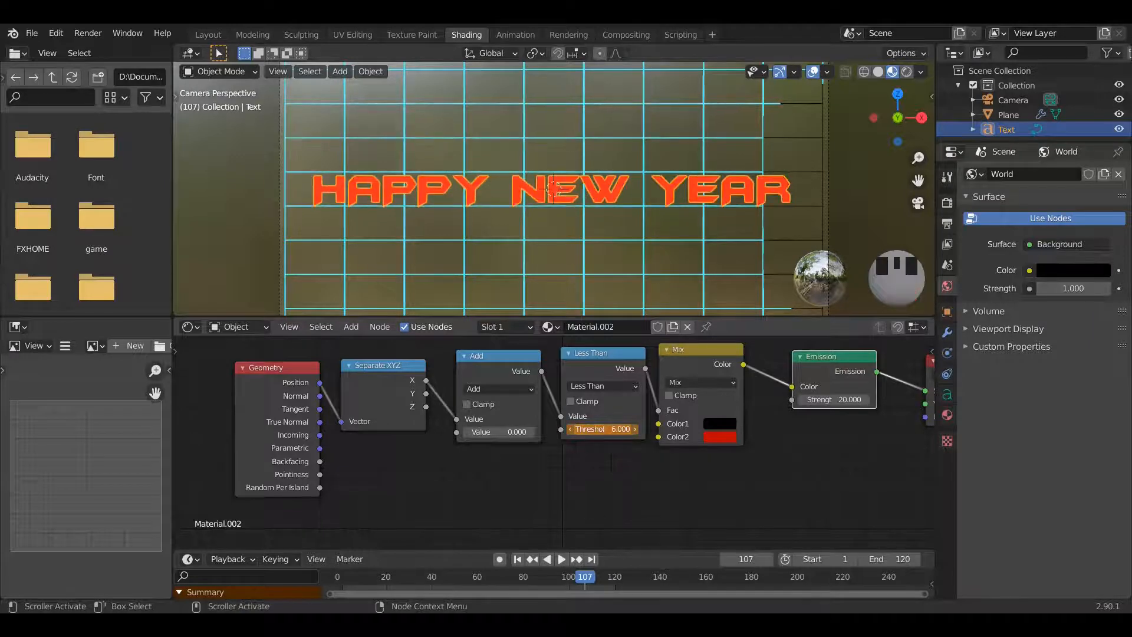
{"action": "right_click", "coordinate": [622, 430]}
{"action": "left_click", "coordinate": [616, 430]}
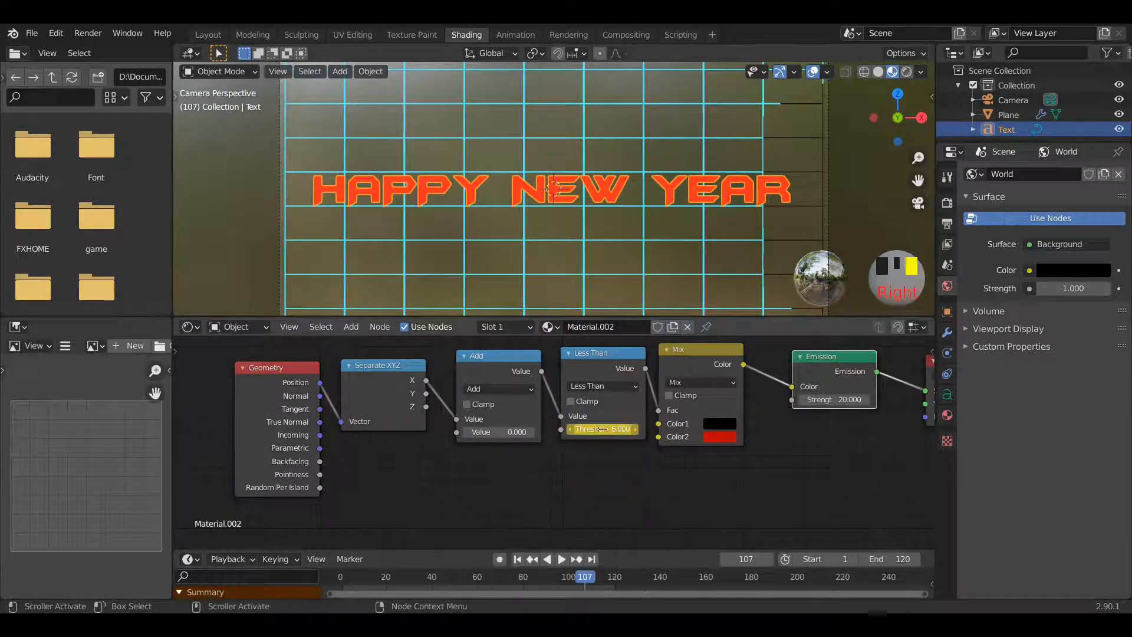
- Play back the keyframed text reveal and return the timeline to frame 1
{"action": "left_click", "coordinate": [533, 560]}
{"action": "left_click", "coordinate": [560, 559]}
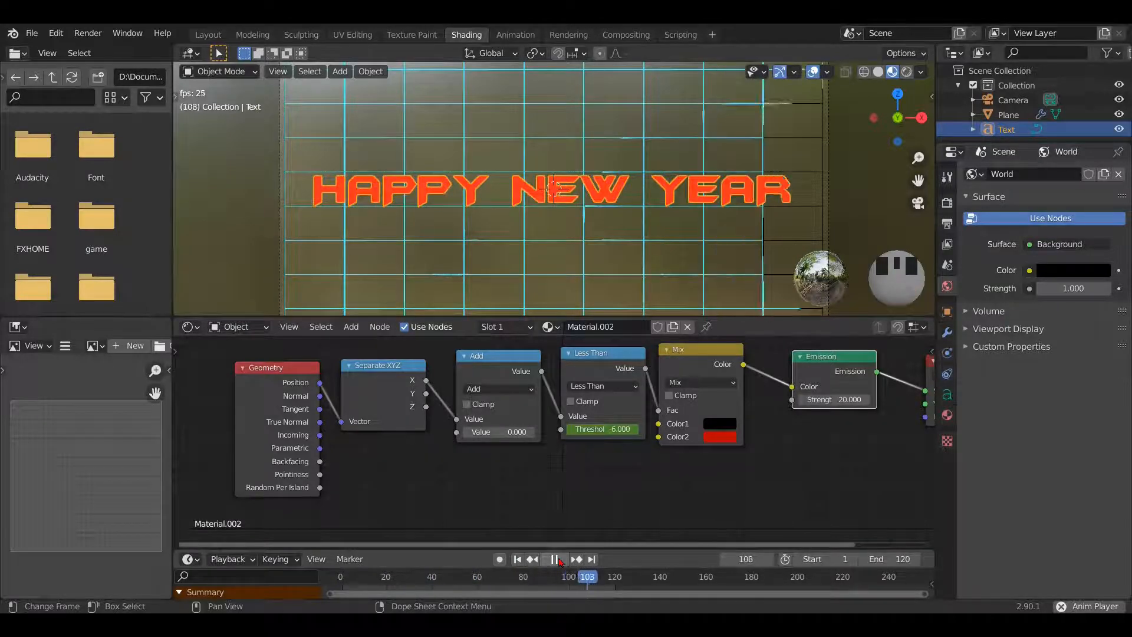
{"action": "left_click", "coordinate": [555, 558]}
{"action": "left_click", "coordinate": [518, 559]}
{"action": "scroll", "coordinate": [351, 240], "scroll_direction": "down", "scroll_amount": 2}
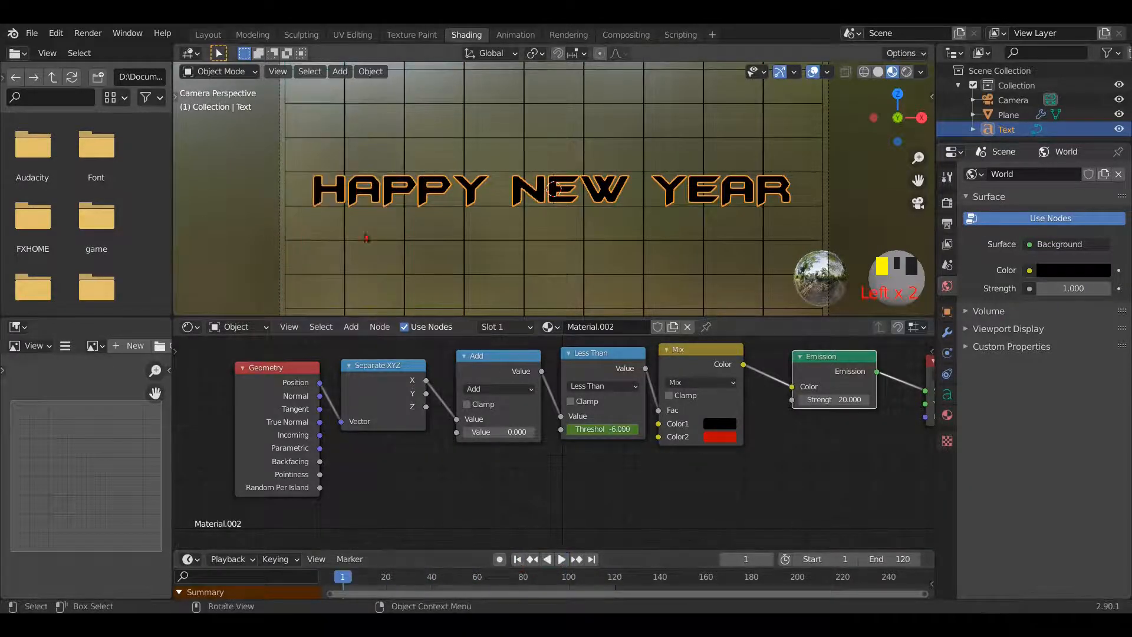
{"action": "scroll", "coordinate": [351, 240], "scroll_direction": "up", "scroll_amount": 3}
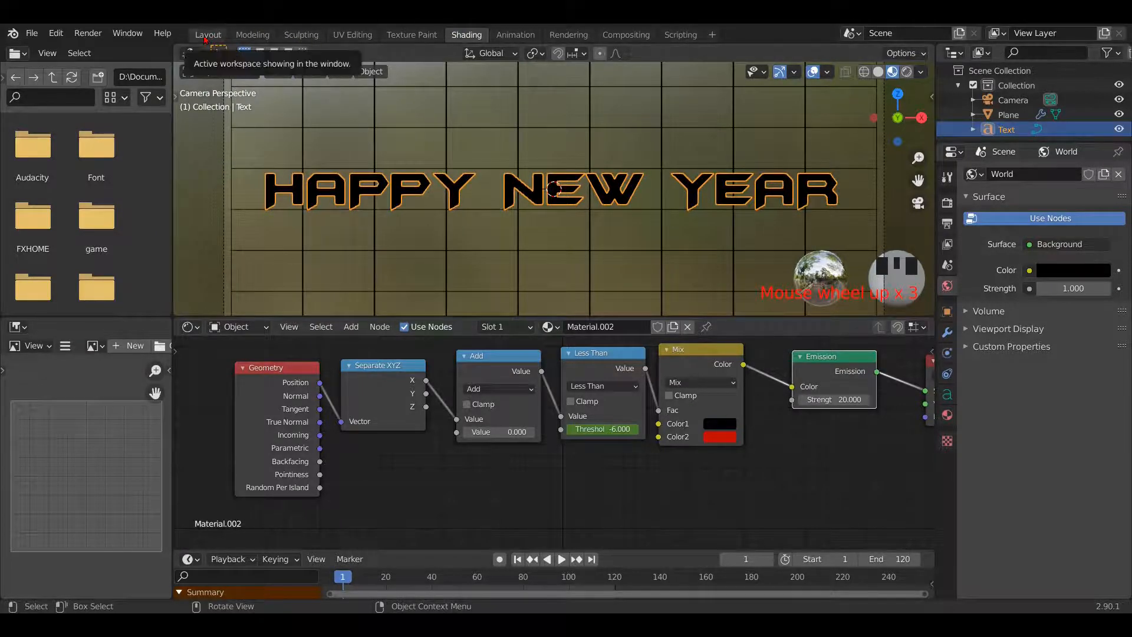
- Enable Ambient Occlusion, Bloom and Screen Space Reflections in the Eevee render settings, working in the Layout workspace
{"action": "left_click", "coordinate": [208, 35]}
{"action": "key", "text": "KP_0"}
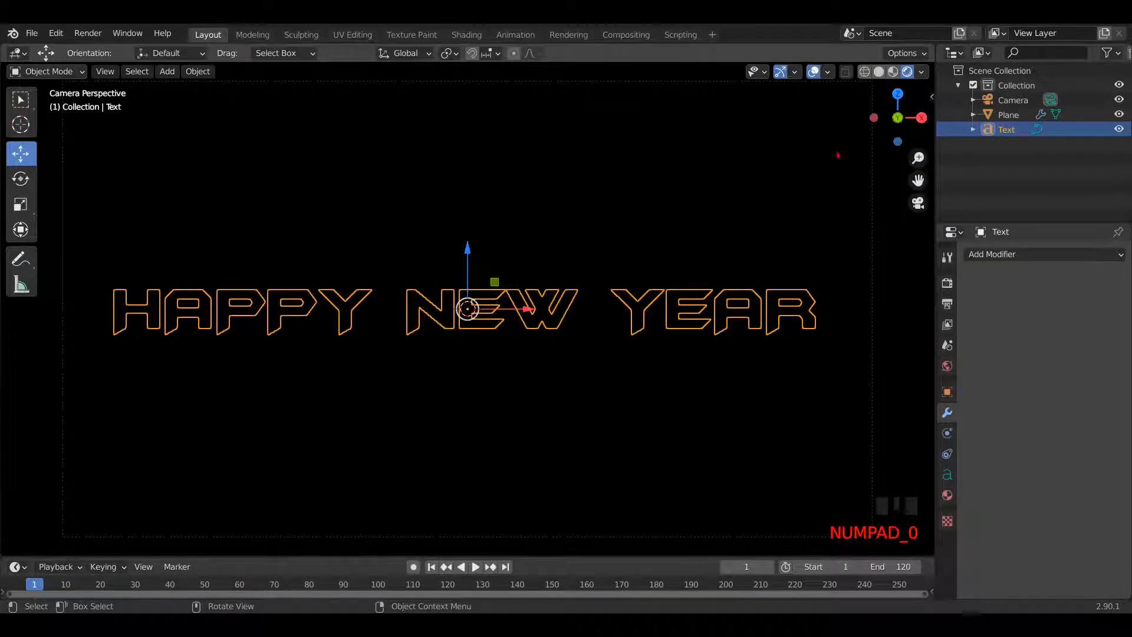
{"action": "left_click", "coordinate": [947, 283]}
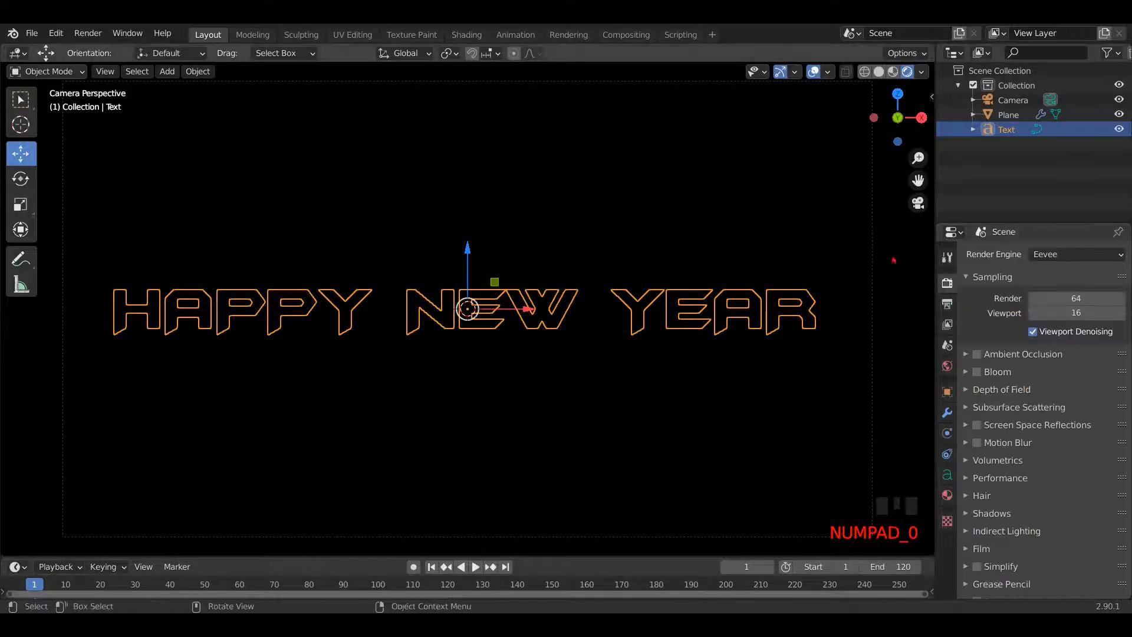
{"action": "left_click", "coordinate": [894, 260]}
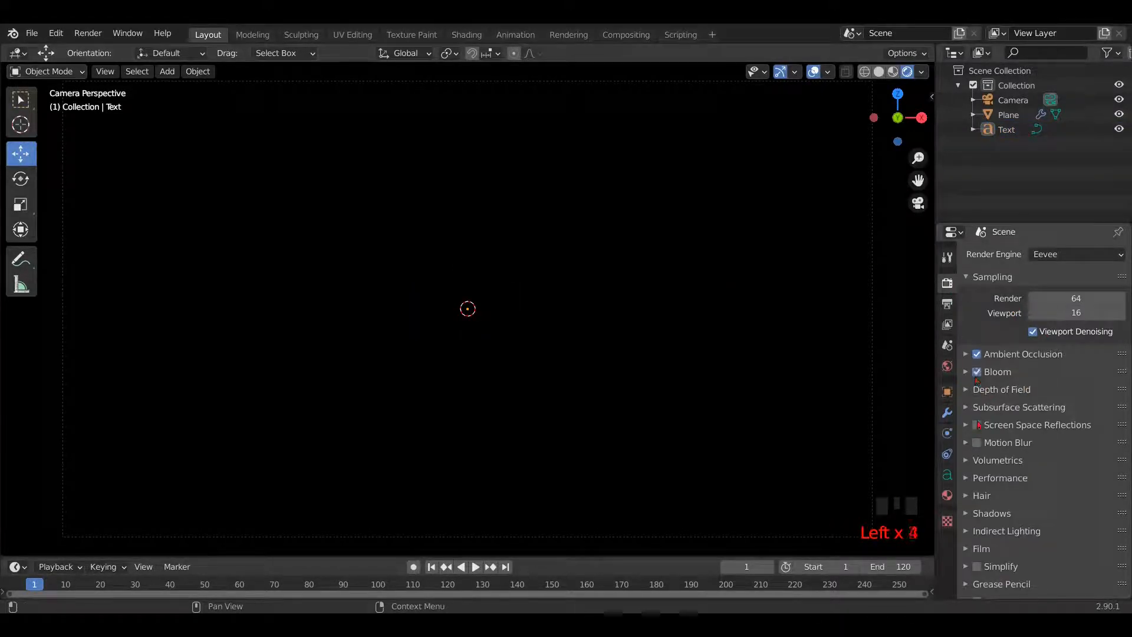
- Preview the glowing grid and text sweep in the rendered camera view, stopping near the end of the animation
{"action": "key", "text": "space"}
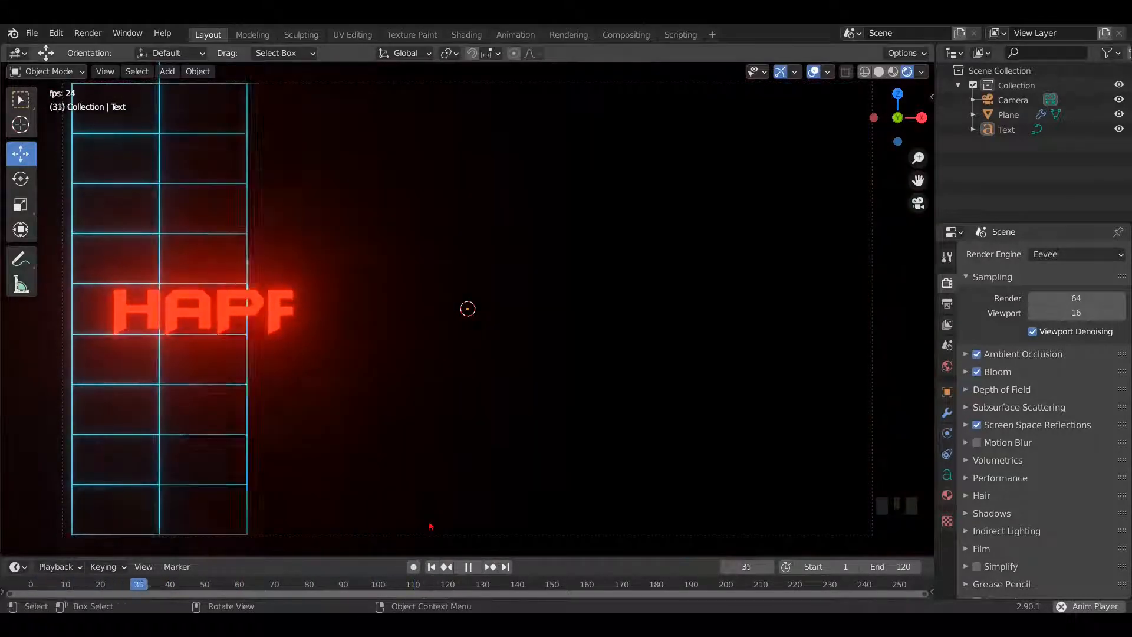
{"action": "key", "text": "space"}
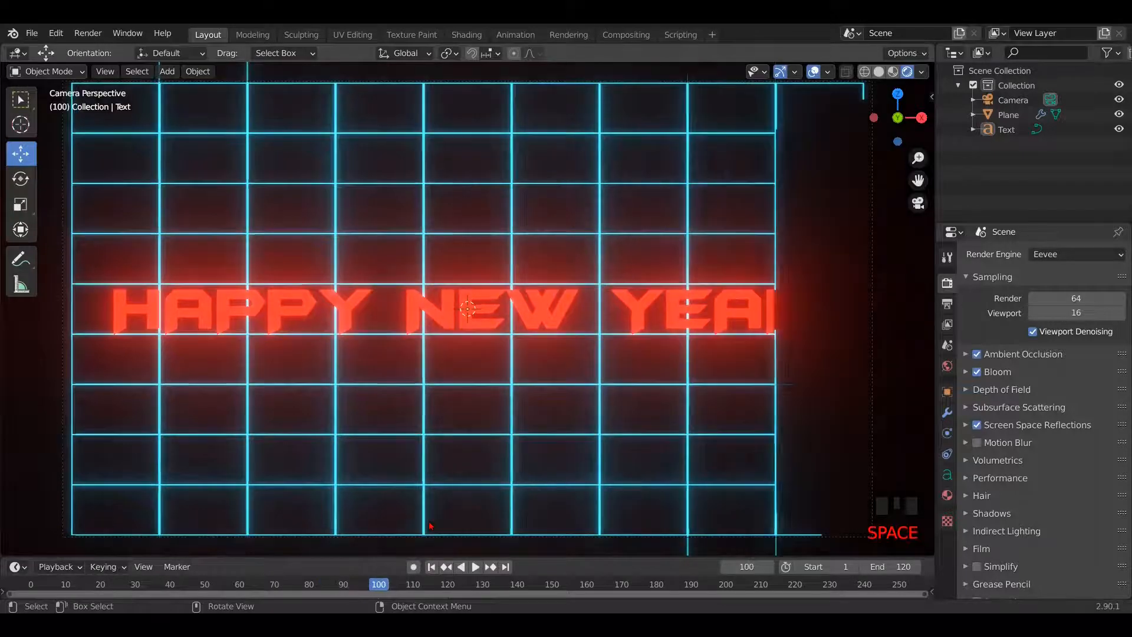
{"action": "key", "text": "space"}
{"action": "key", "text": "Left"}
{"action": "key", "text": "Left"}
- Set the HAPPY NEW YEAR text's fill mode to None so that only its outlines remain
{"action": "left_click", "coordinate": [630, 304]}
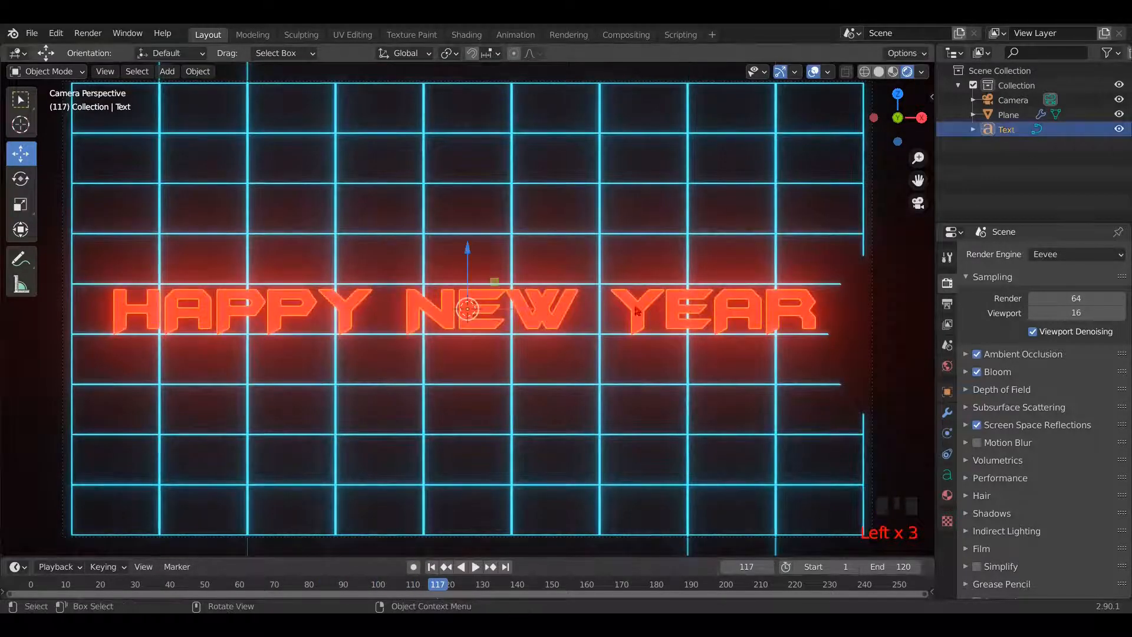
{"action": "left_click", "coordinate": [947, 475]}
{"action": "left_click", "coordinate": [1051, 360]}
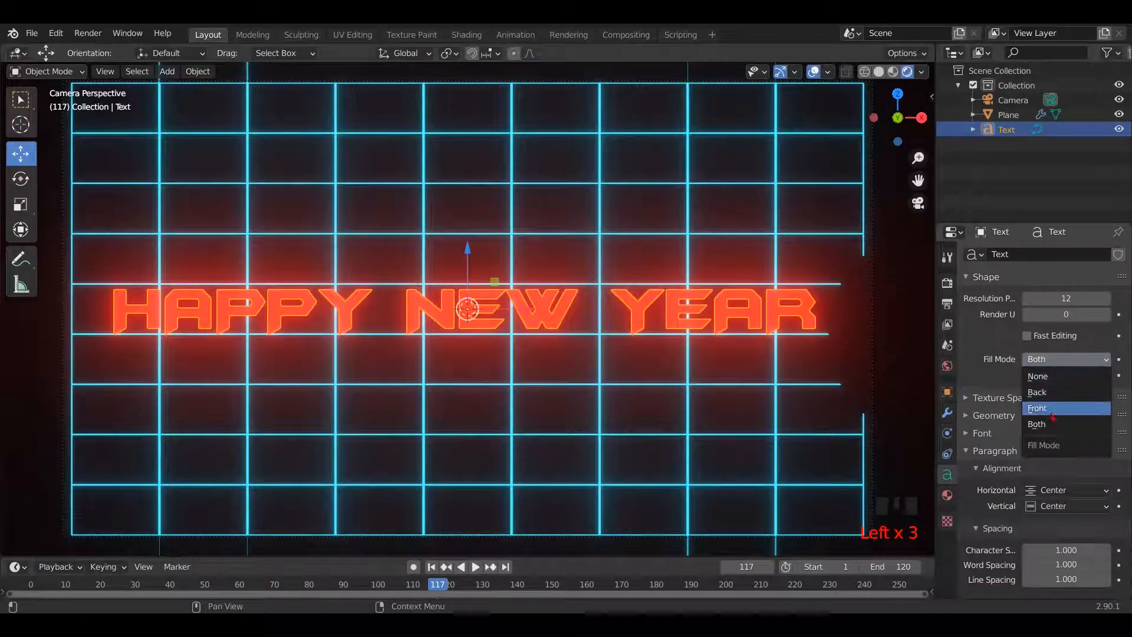
{"action": "left_click", "coordinate": [1038, 376]}
{"action": "left_click", "coordinate": [860, 305]}
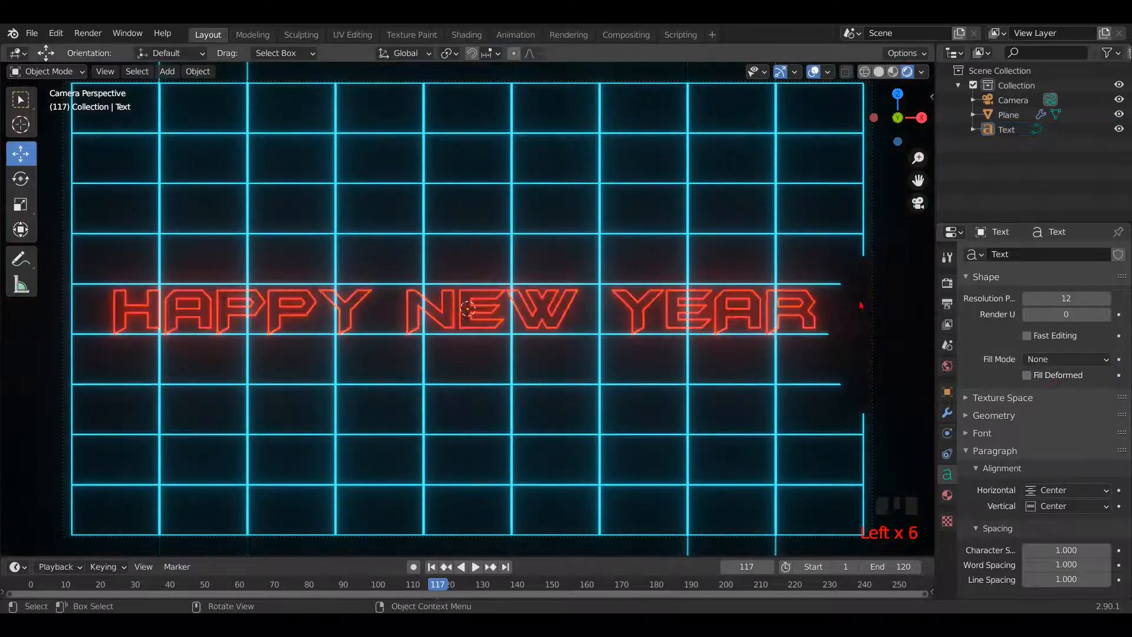
- Replay the outlined text's reveal from frame 1 and return to the start of the timeline
{"action": "left_click", "coordinate": [431, 566]}
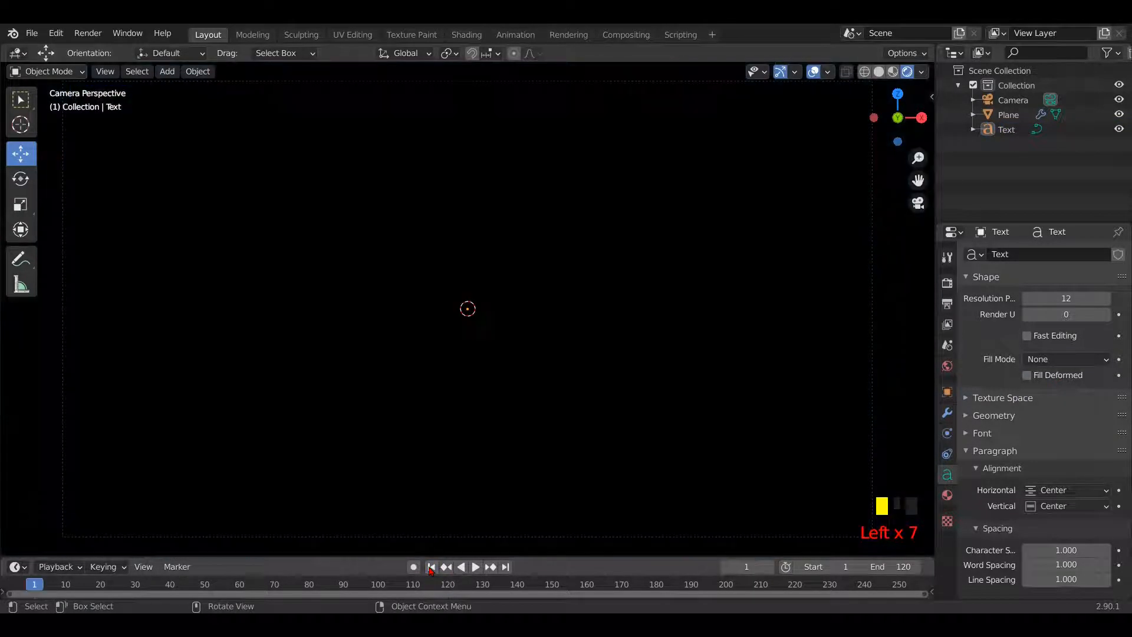
{"action": "key", "text": "space"}
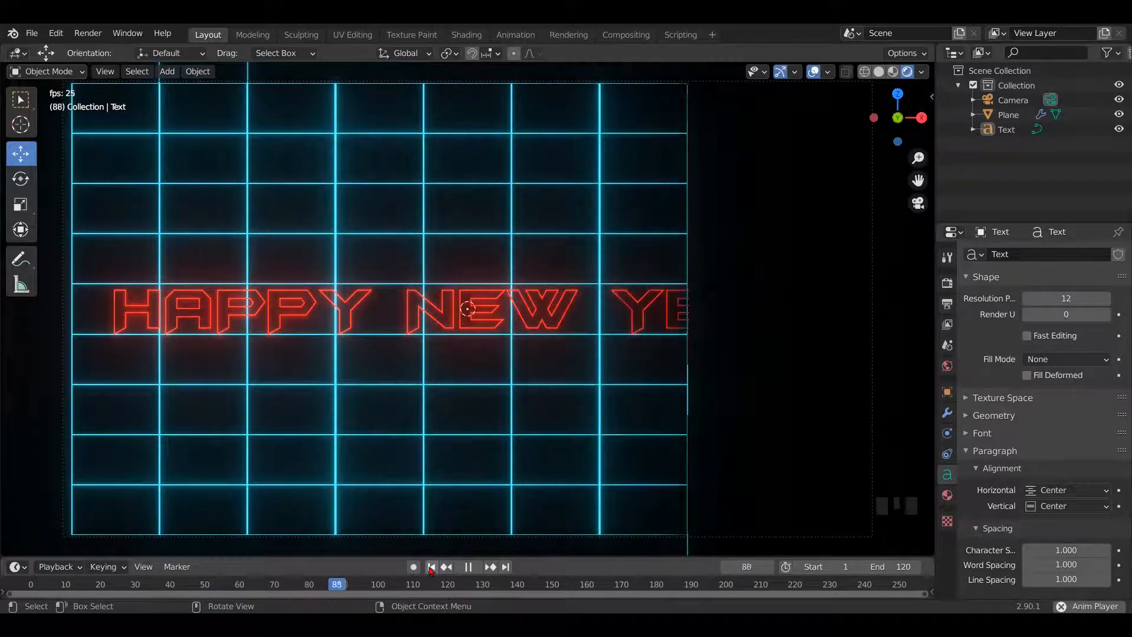
{"action": "key", "text": "space"}
{"action": "key", "text": "space"}
{"action": "key", "text": "space"}
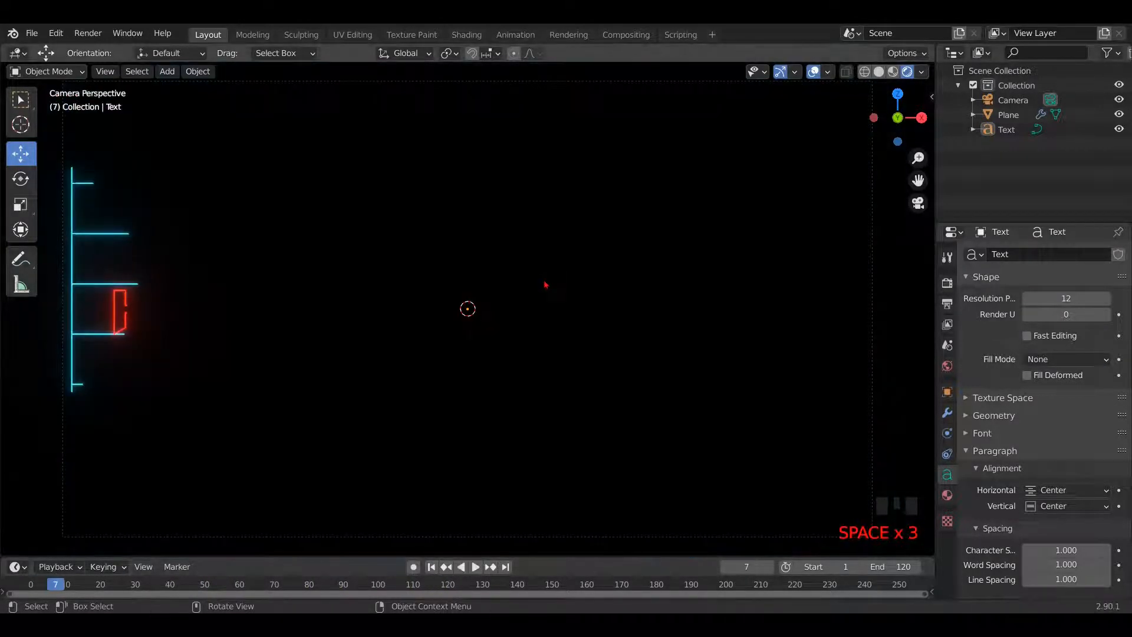
{"action": "key", "text": "shift+Left"}
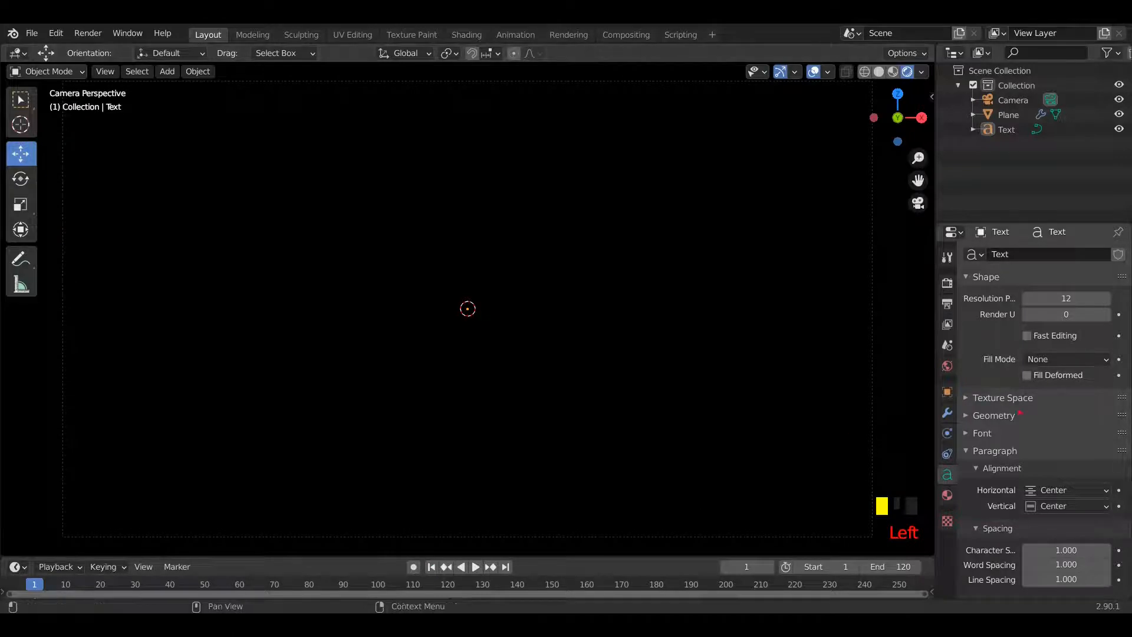
- Set the HAPPY NEW YEAR text's fill mode to Both and preview the filled text's reveal up to about frame 33
{"action": "left_click", "coordinate": [1071, 361]}
{"action": "left_click", "coordinate": [1076, 424]}
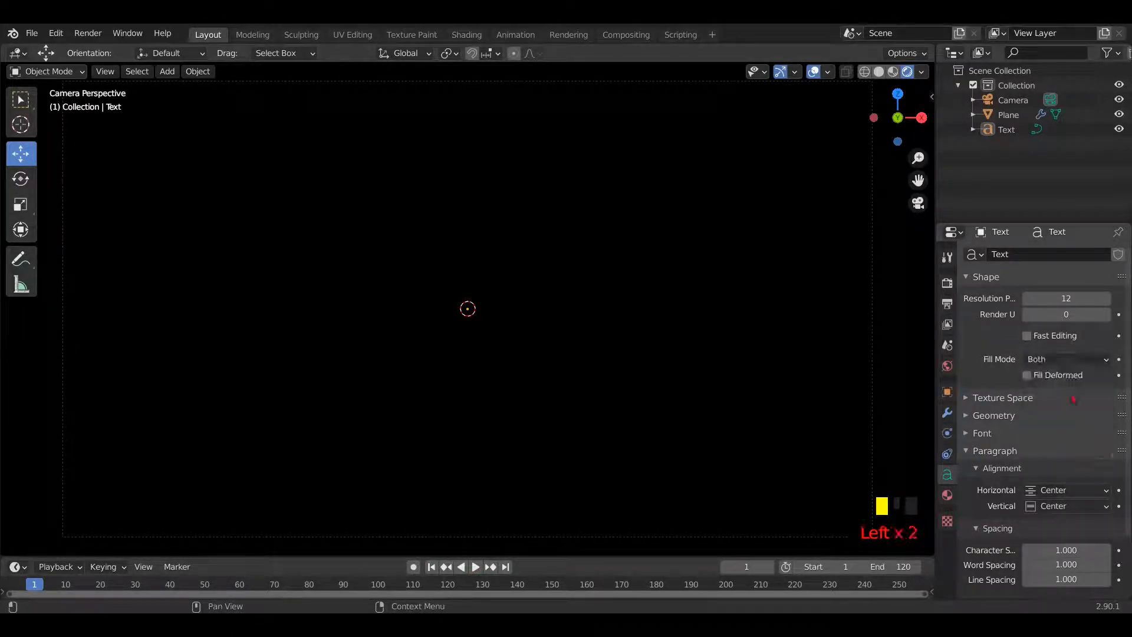
{"action": "key", "text": "space"}
{"action": "key", "text": "space"}
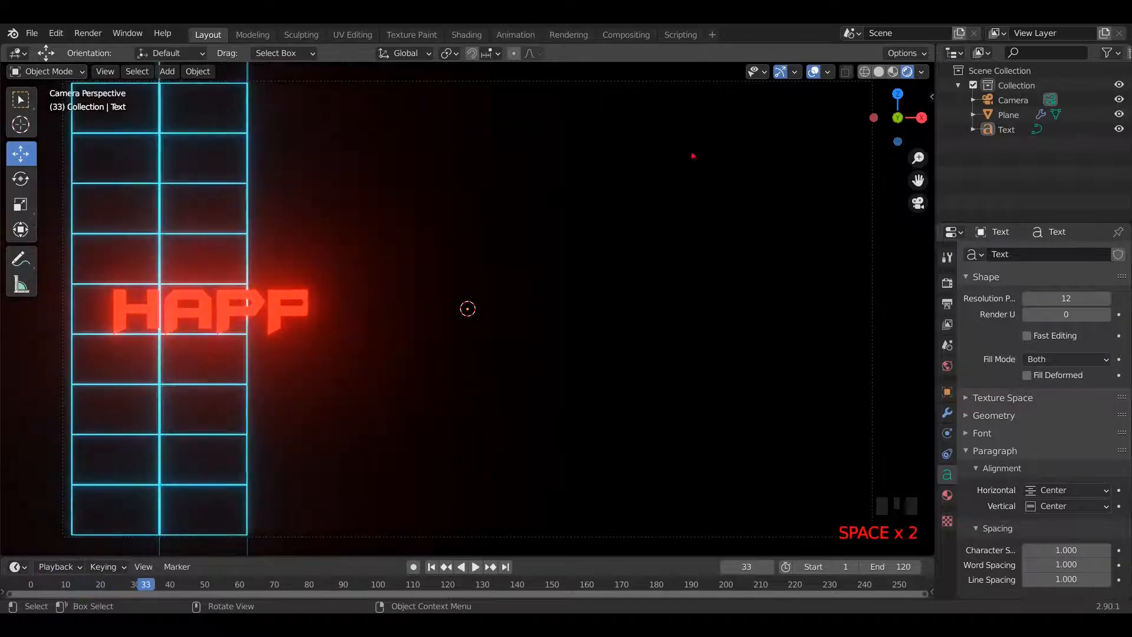
- Set the render output path to a file named HAPPY NEW YEAR YOUTUBE in the Desktop folder
{"action": "left_click", "coordinate": [947, 283]}
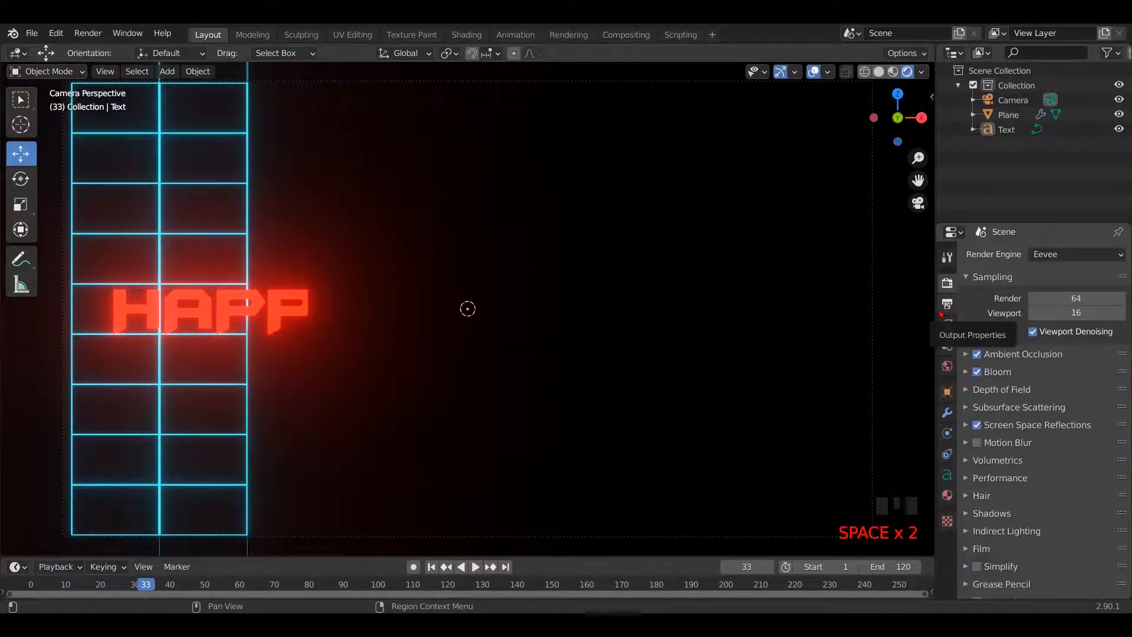
{"action": "left_click", "coordinate": [947, 304]}
{"action": "scroll", "coordinate": [1074, 370], "scroll_direction": "down", "scroll_amount": 5}
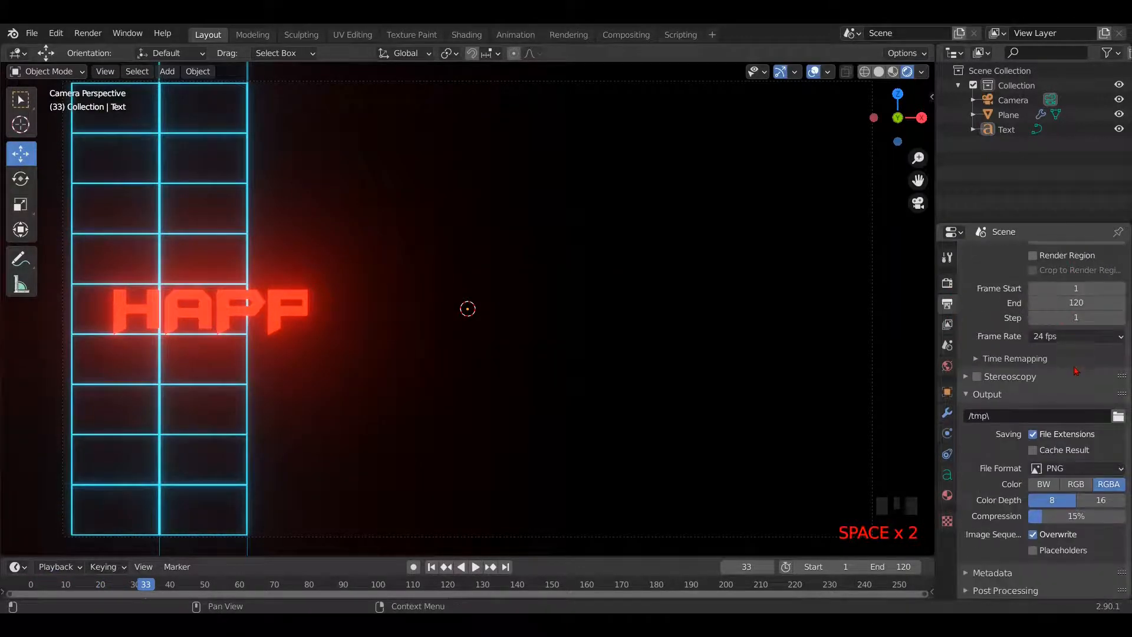
{"action": "left_click", "coordinate": [1119, 416]}
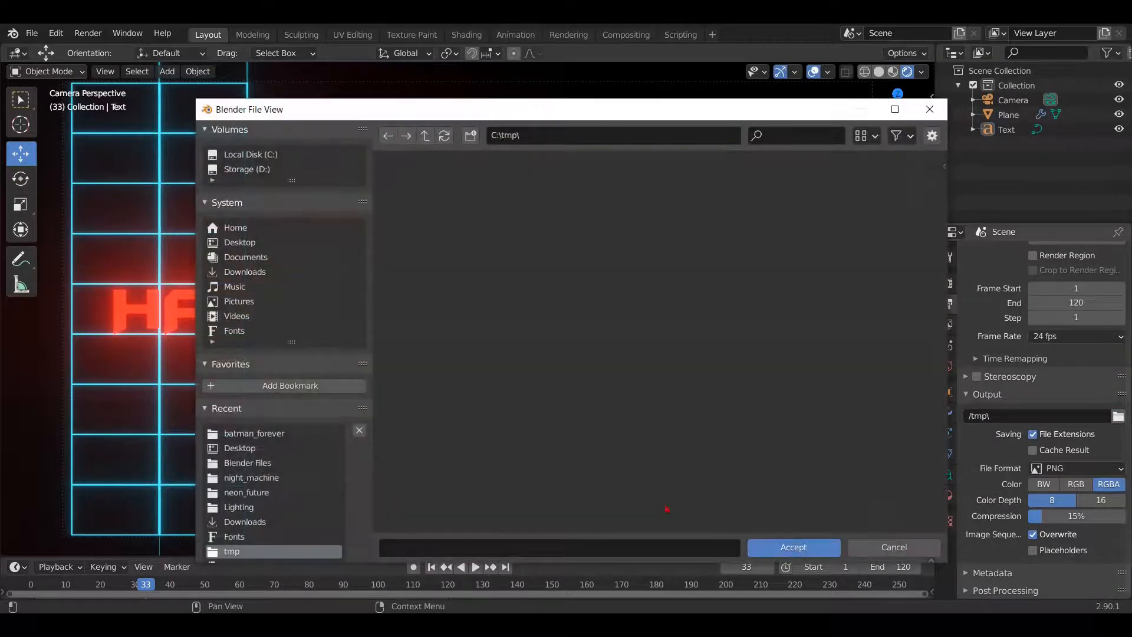
{"action": "left_click", "coordinate": [507, 542]}
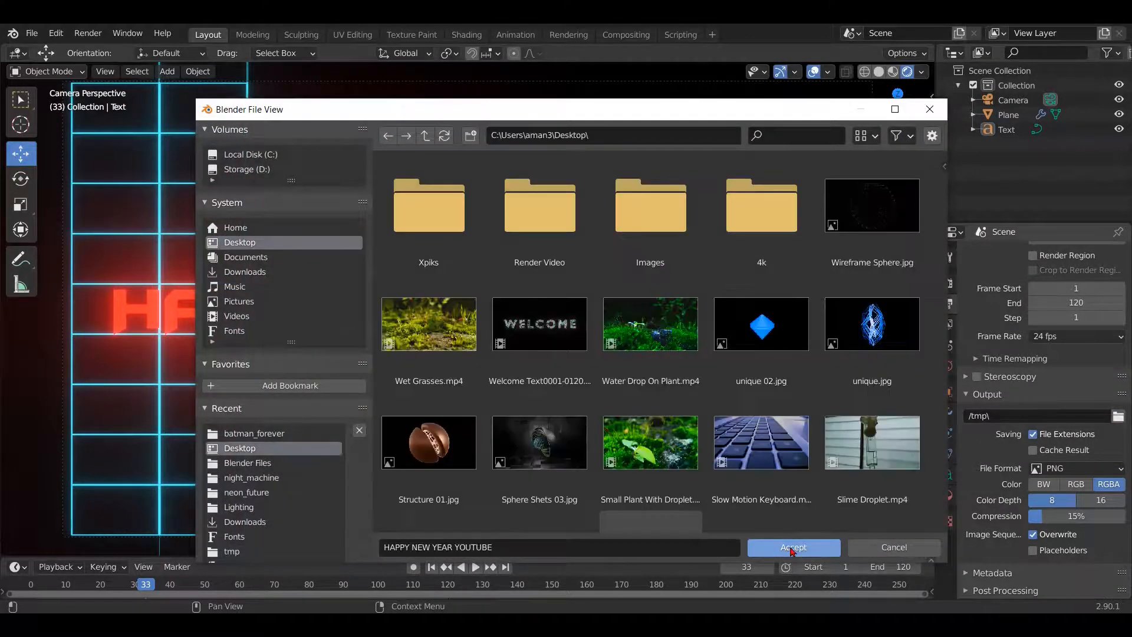
{"action": "left_click", "coordinate": [794, 547]}
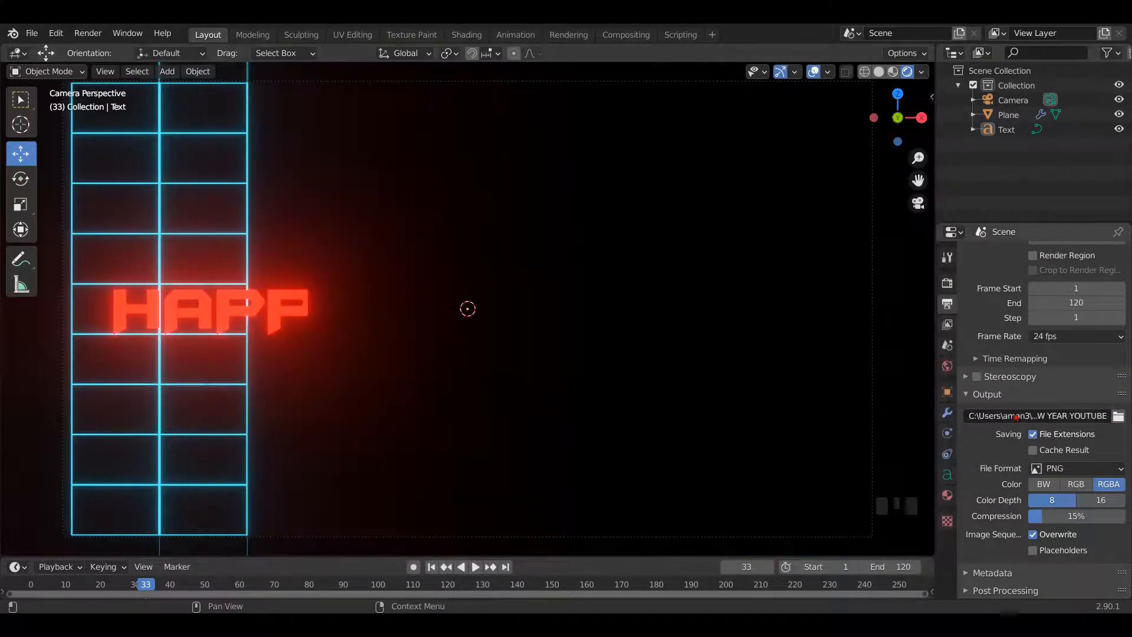
- Set the output file format to FFmpeg video and its encoding container to MPEG-4
{"action": "left_click", "coordinate": [1070, 468]}
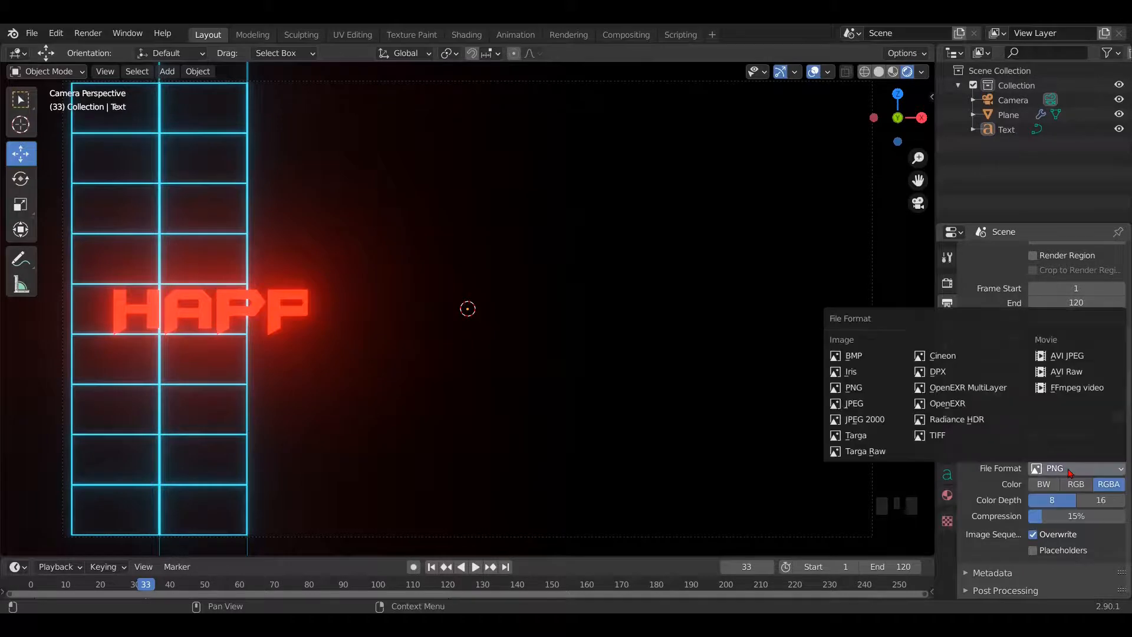
{"action": "left_click", "coordinate": [1072, 389]}
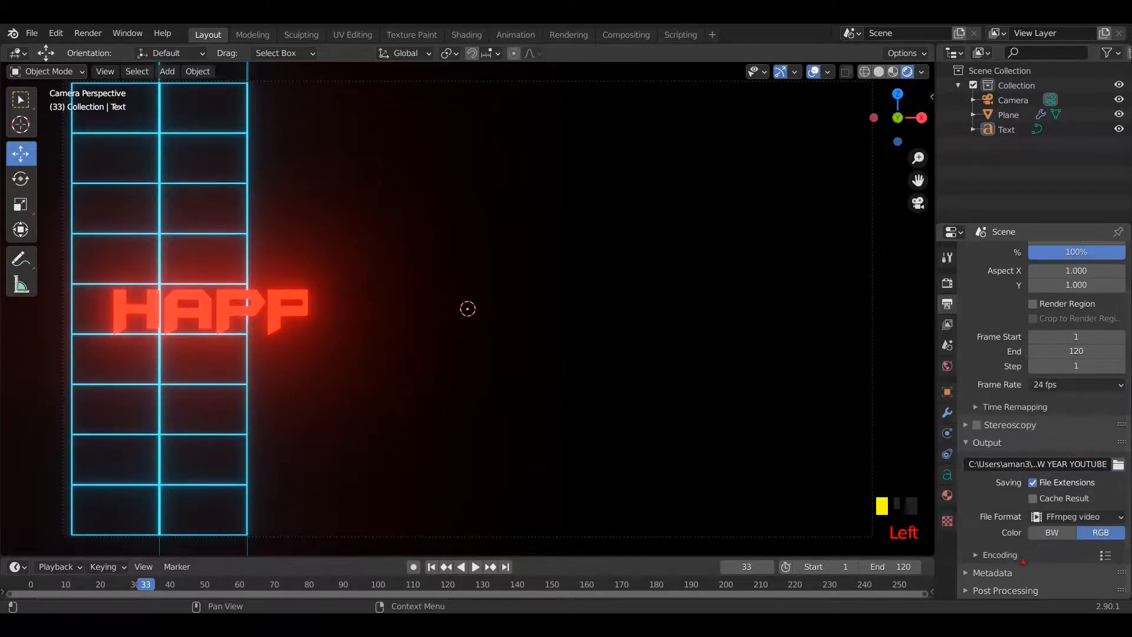
{"action": "left_click", "coordinate": [1023, 560]}
{"action": "scroll", "coordinate": [1011, 538], "scroll_direction": "down", "scroll_amount": 5}
{"action": "left_click", "coordinate": [1089, 411]}
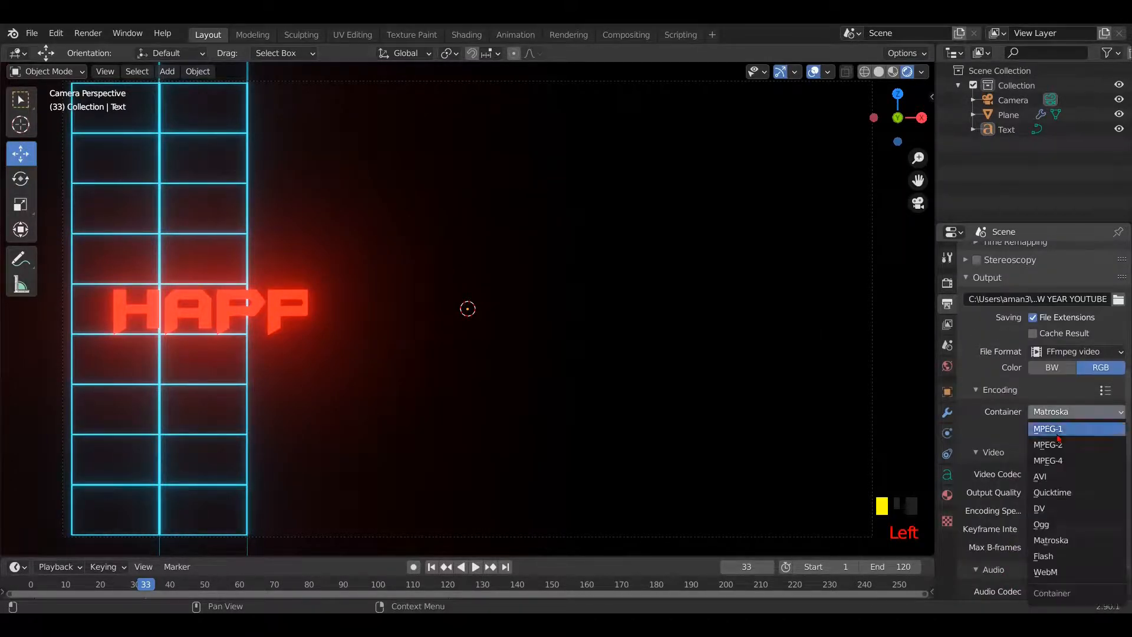
{"action": "left_click", "coordinate": [1055, 460]}
{"action": "scroll", "coordinate": [1064, 466], "scroll_direction": "down", "scroll_amount": 2}
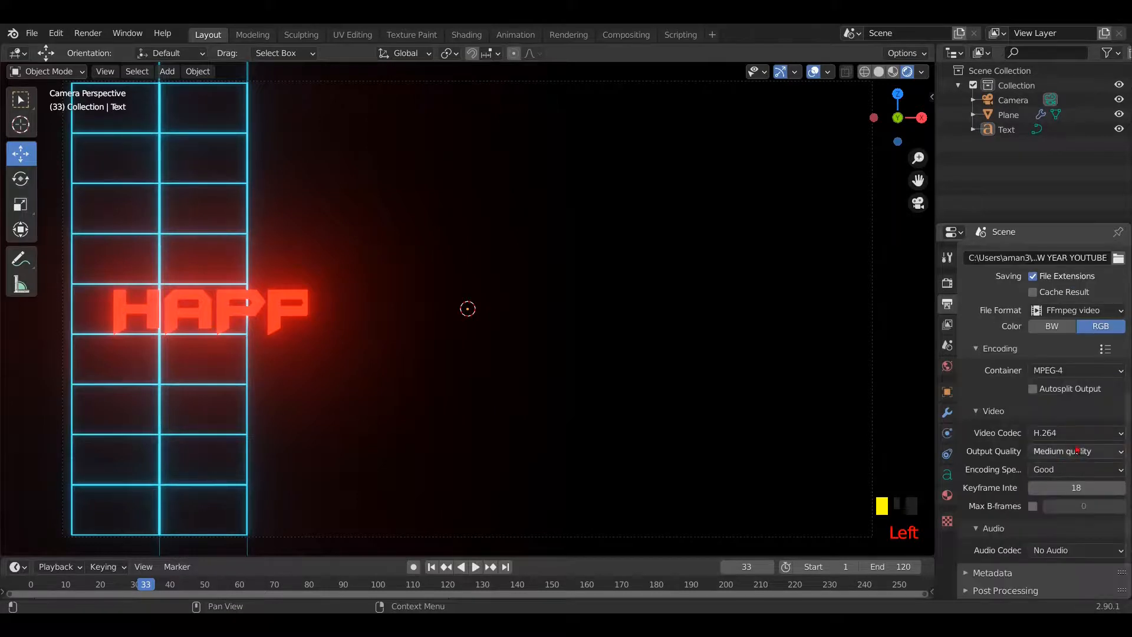
- Set the video encoding's output quality to High quality
{"action": "left_click", "coordinate": [1077, 451]}
{"action": "left_click", "coordinate": [1056, 386]}
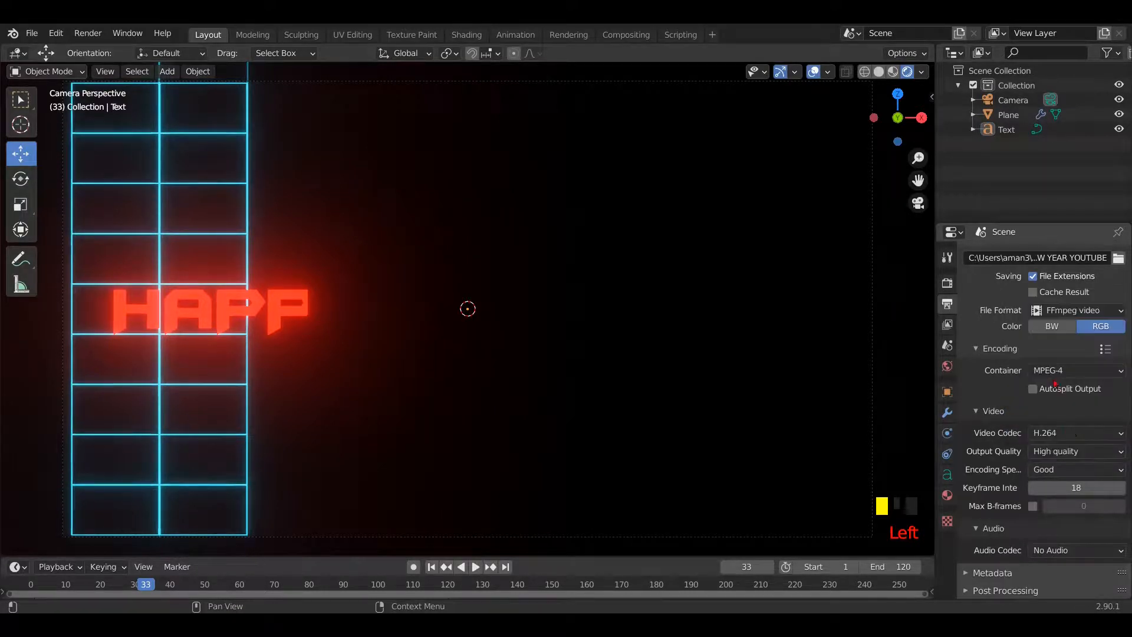
{"action": "left_click", "coordinate": [1084, 454]}
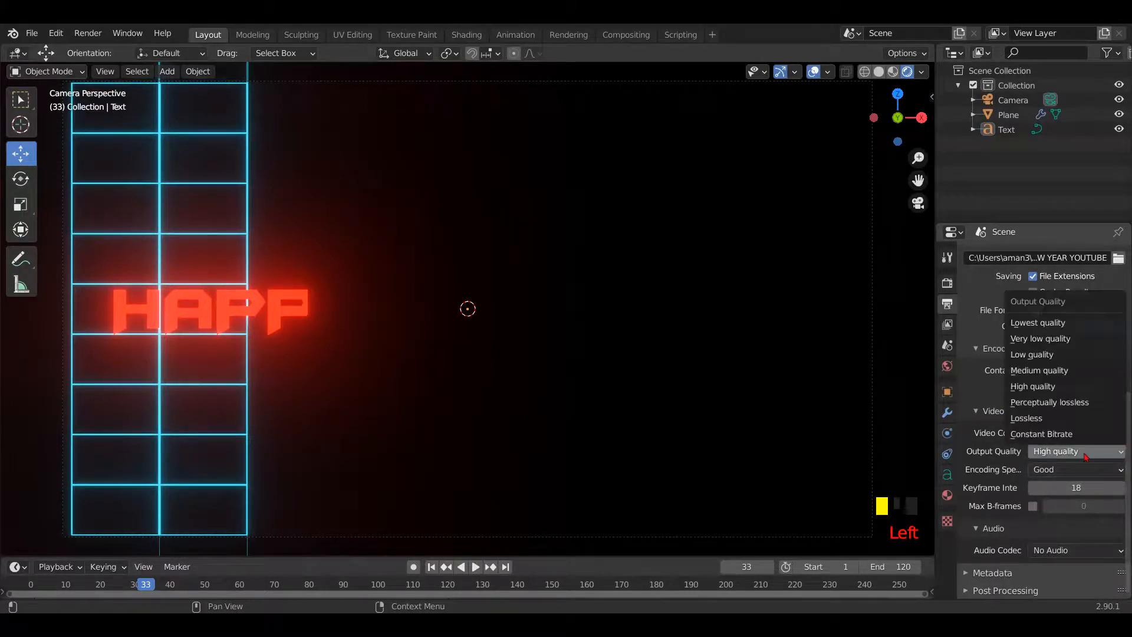
{"action": "left_click", "coordinate": [1066, 389]}
- Start rendering the full animation with the configured output settings
{"action": "scroll", "coordinate": [1070, 490], "scroll_direction": "up", "scroll_amount": 10}
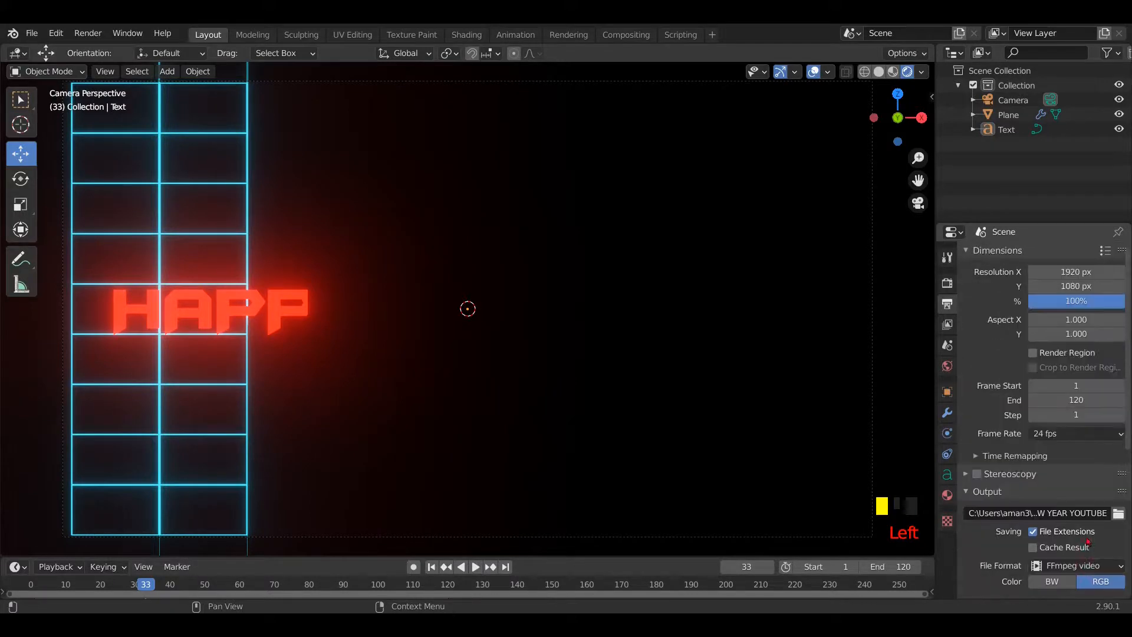
{"action": "left_click", "coordinate": [87, 34]}
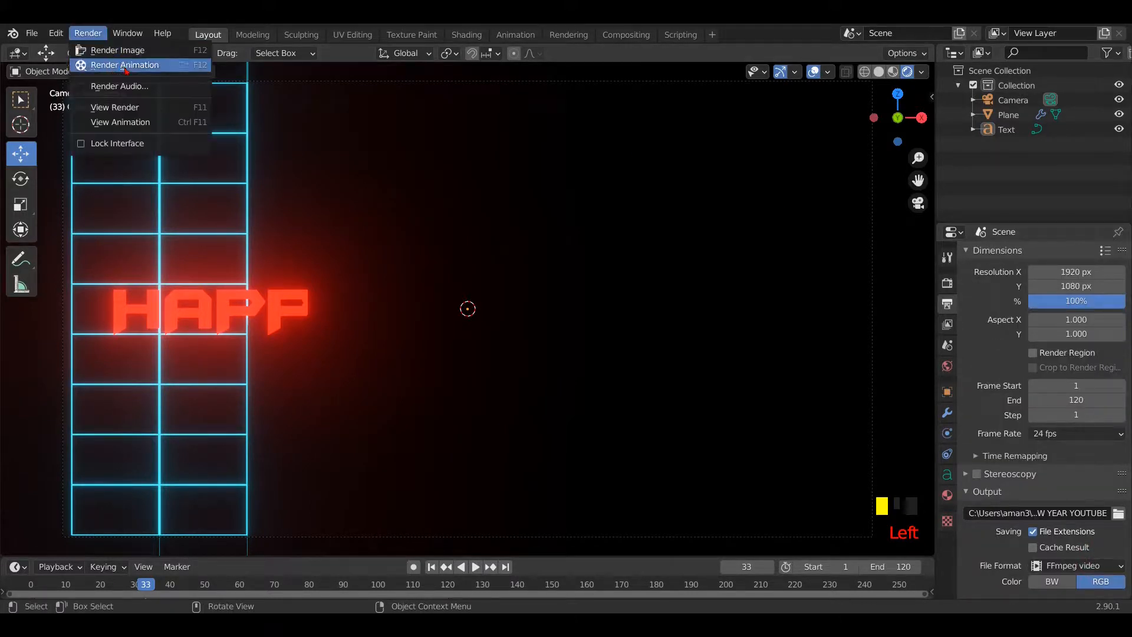